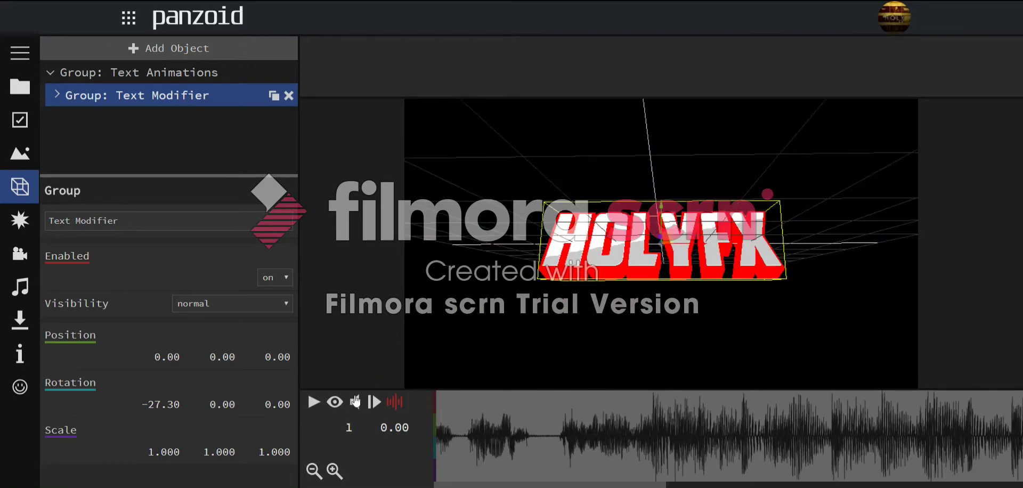
- Play the rendered intro preview once to review the current animation
{"action": "left_click", "coordinate": [333, 402]}
{"action": "left_click", "coordinate": [85, 73]}
{"action": "left_click", "coordinate": [52, 74]}
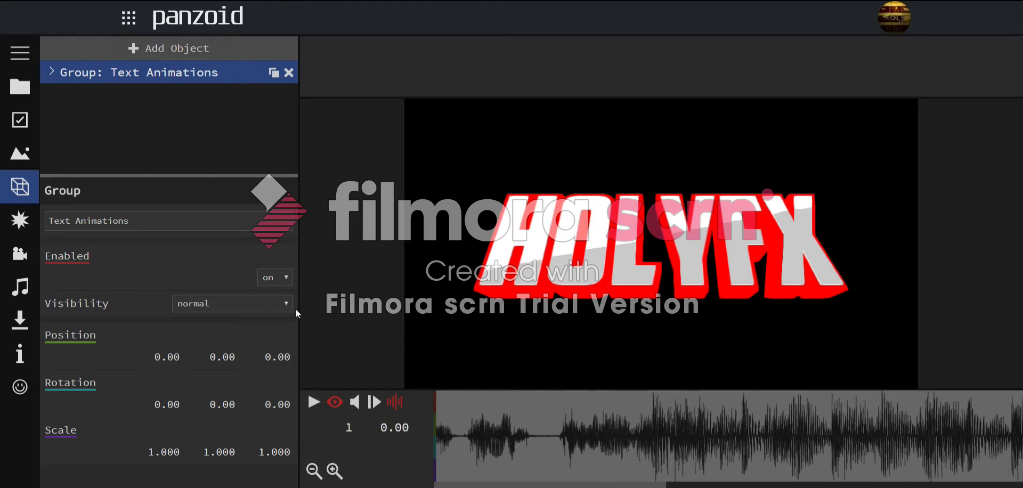
{"action": "key", "text": "space"}
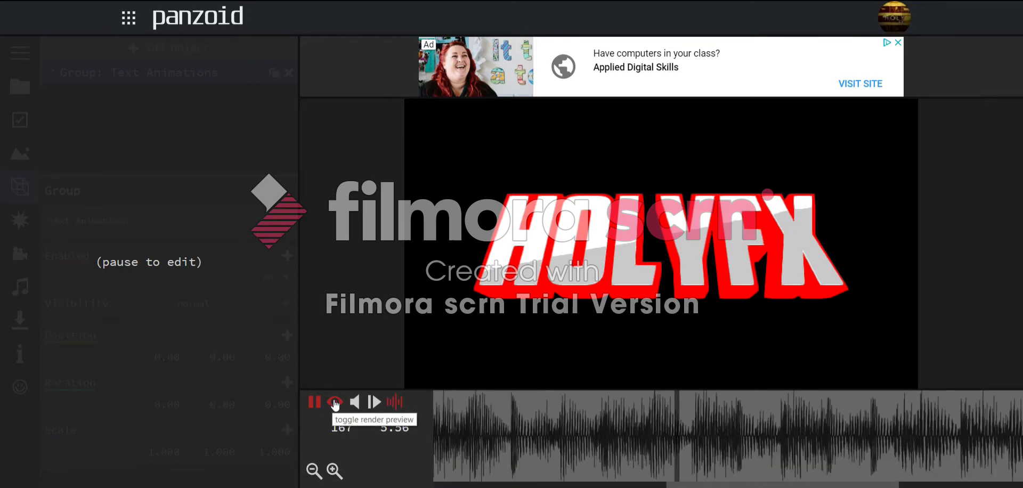
{"action": "key", "text": "space"}
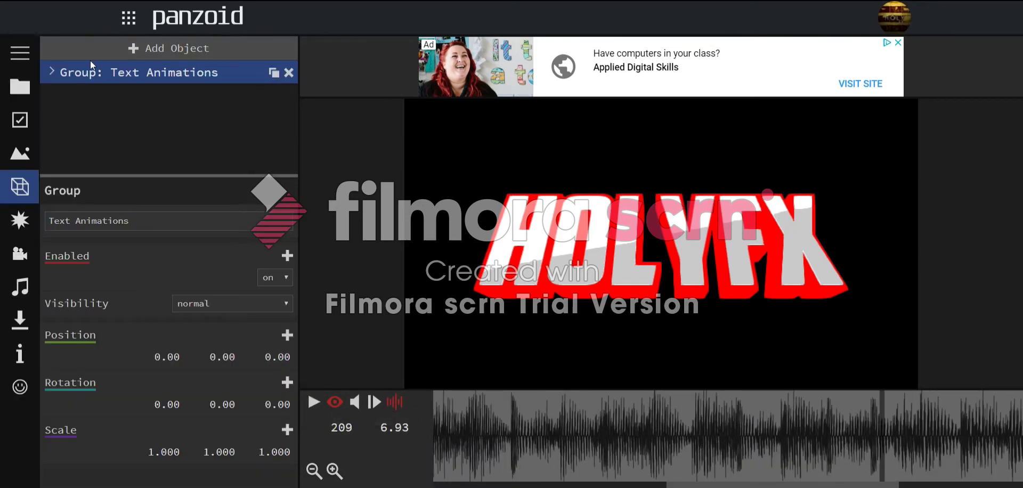
- Duplicate one of the HOLYFX text layers inside the Text Modifier group
{"action": "left_click", "coordinate": [53, 73]}
{"action": "left_click", "coordinate": [54, 96]}
{"action": "left_click", "coordinate": [56, 96]}
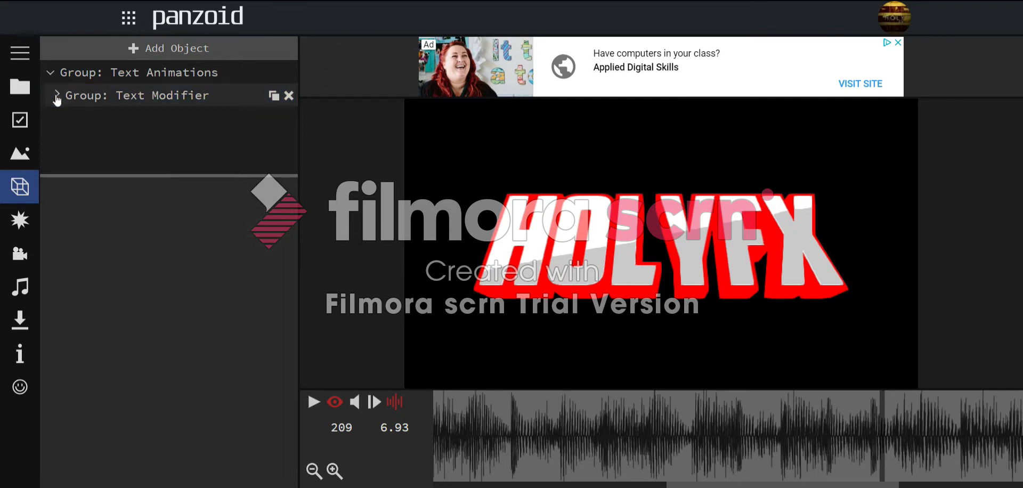
{"action": "left_click", "coordinate": [128, 118]}
{"action": "scroll", "coordinate": [212, 254], "scroll_direction": "down", "scroll_amount": 3}
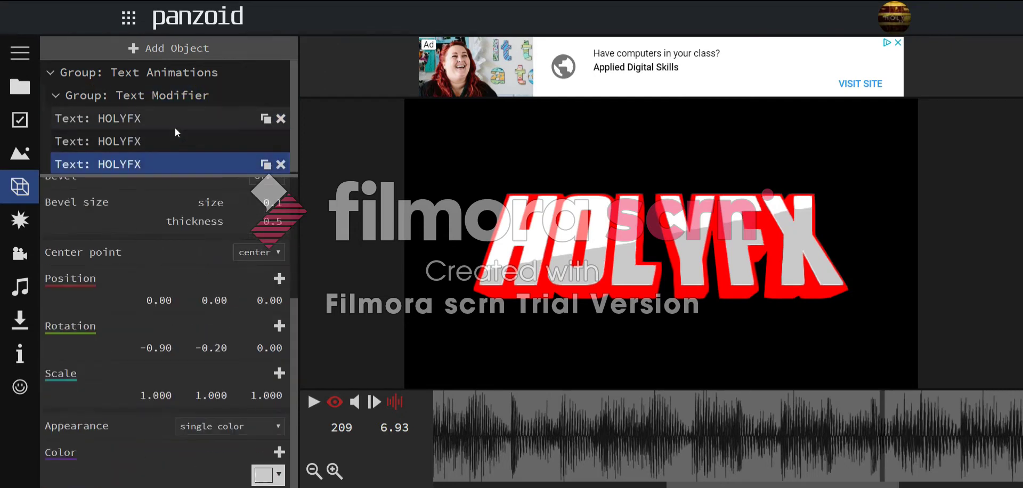
{"action": "left_click", "coordinate": [265, 120]}
{"action": "scroll", "coordinate": [165, 147], "scroll_direction": "down", "scroll_amount": 1}
{"action": "mouse_move", "coordinate": [119, 161]}
{"action": "left_mouse_down"}
{"action": "mouse_move", "coordinate": [120, 63]}
{"action": "mouse_move", "coordinate": [118, 166]}
{"action": "left_mouse_up"}
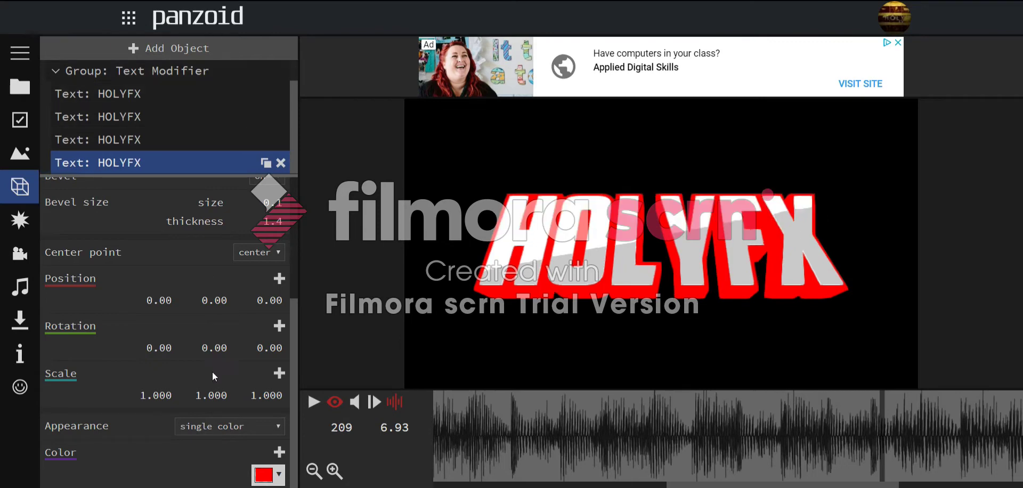
- Make the copy dark red with text thickness 6 and bevel thickness 1.5
{"action": "left_click", "coordinate": [261, 478]}
{"action": "left_click_drag", "start_coordinate": [472, 374], "coordinate": [483, 388]}
{"action": "left_click", "coordinate": [487, 450]}
{"action": "scroll", "coordinate": [229, 284], "scroll_direction": "up", "scroll_amount": 1}
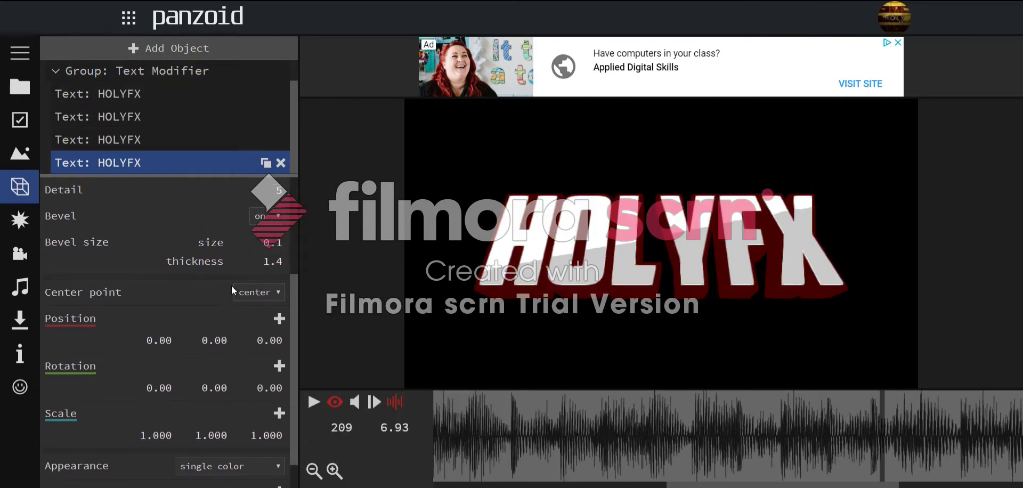
{"action": "left_click_drag", "start_coordinate": [280, 201], "coordinate": [278, 214]}
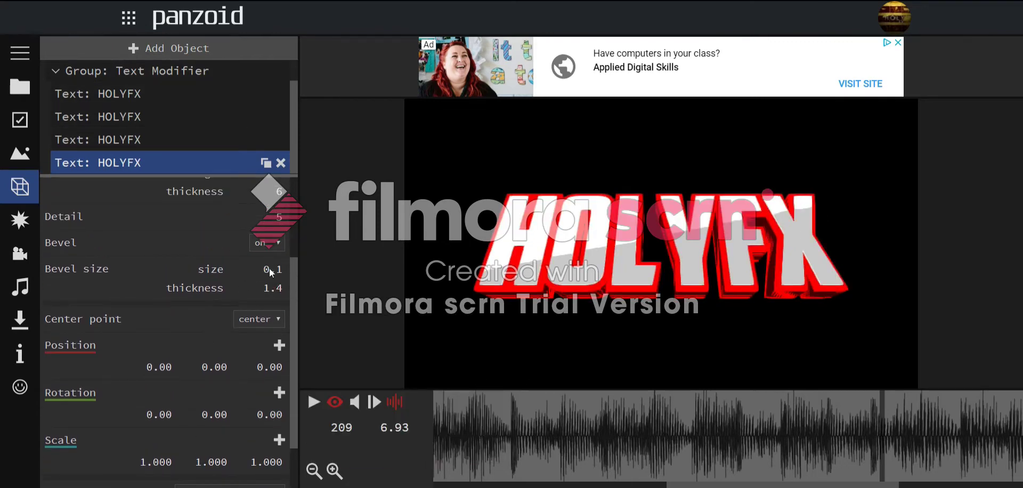
{"action": "left_click_drag", "start_coordinate": [272, 302], "coordinate": [276, 292]}
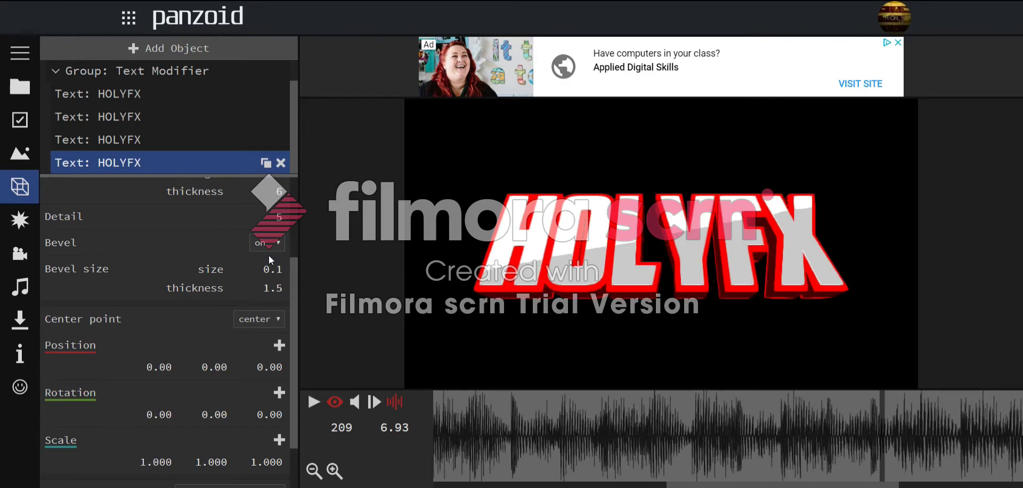
- Collapse the Text Animations group and rewind the rendered preview to frame 1
{"action": "left_click", "coordinate": [335, 402]}
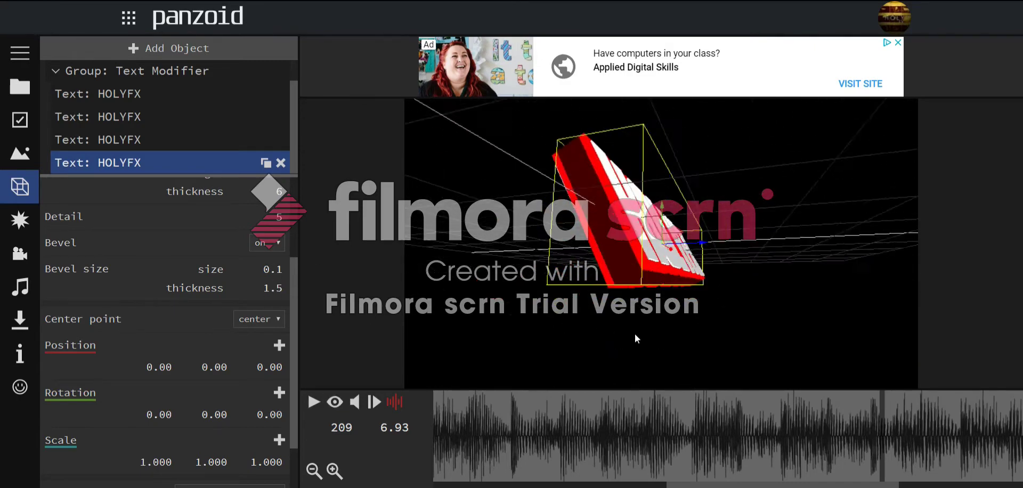
{"action": "scroll", "coordinate": [234, 203], "scroll_direction": "up", "scroll_amount": 1}
{"action": "scroll", "coordinate": [142, 127], "scroll_direction": "up", "scroll_amount": 1}
{"action": "left_click", "coordinate": [61, 73]}
{"action": "left_click", "coordinate": [54, 72]}
{"action": "left_click", "coordinate": [53, 72]}
{"action": "left_click", "coordinate": [104, 75]}
{"action": "left_click", "coordinate": [334, 402]}
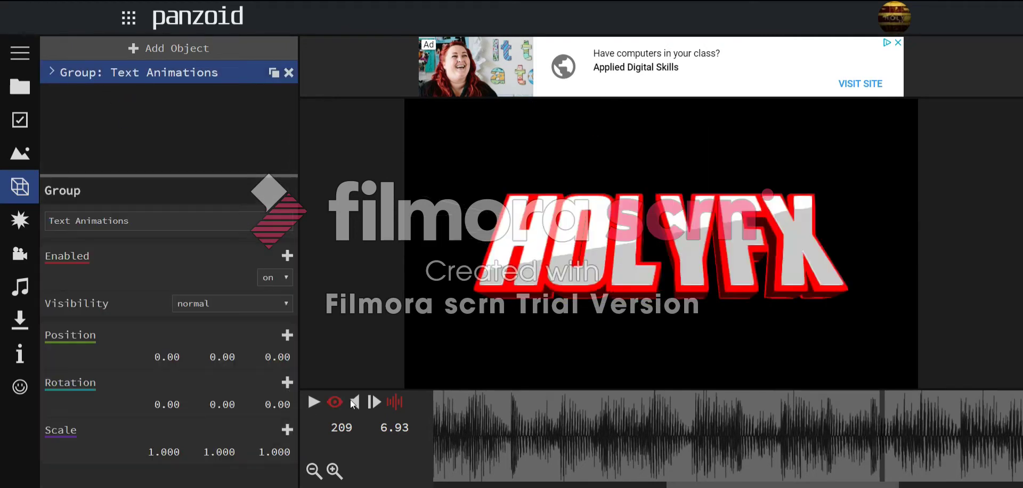
{"action": "left_click_drag", "start_coordinate": [801, 421], "coordinate": [366, 386]}
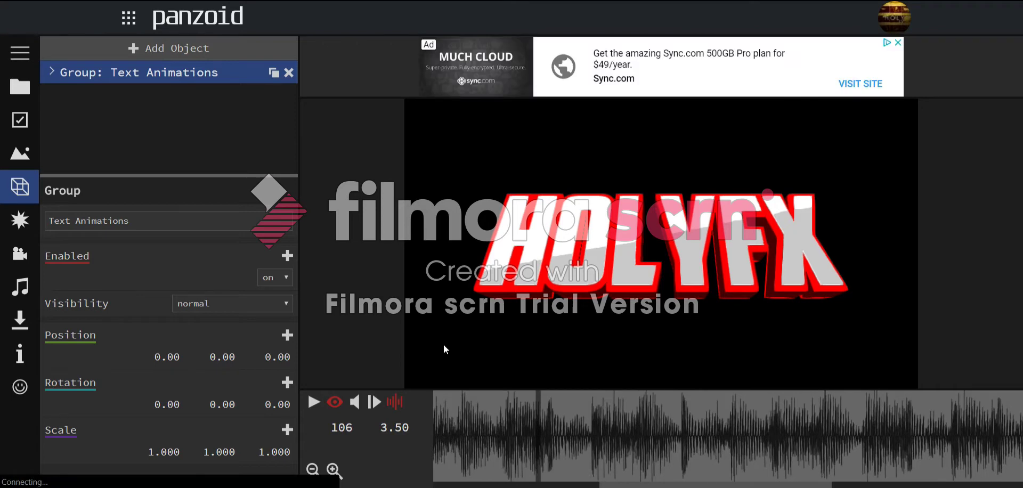
{"action": "left_click_drag", "start_coordinate": [643, 422], "coordinate": [49, 352]}
{"action": "left_click_drag", "start_coordinate": [464, 430], "coordinate": [376, 397]}
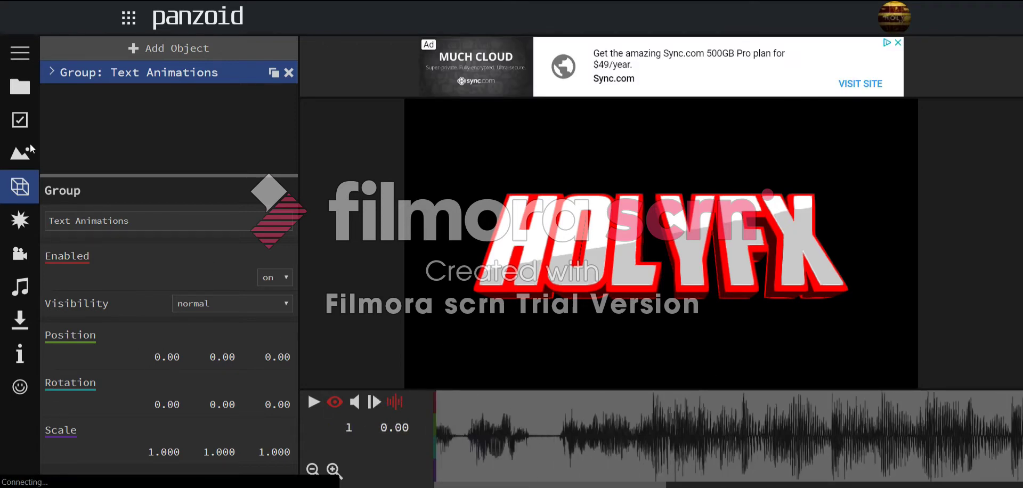
- Add a new group named Text and nest Text Animations inside it
{"action": "left_click", "coordinate": [116, 48]}
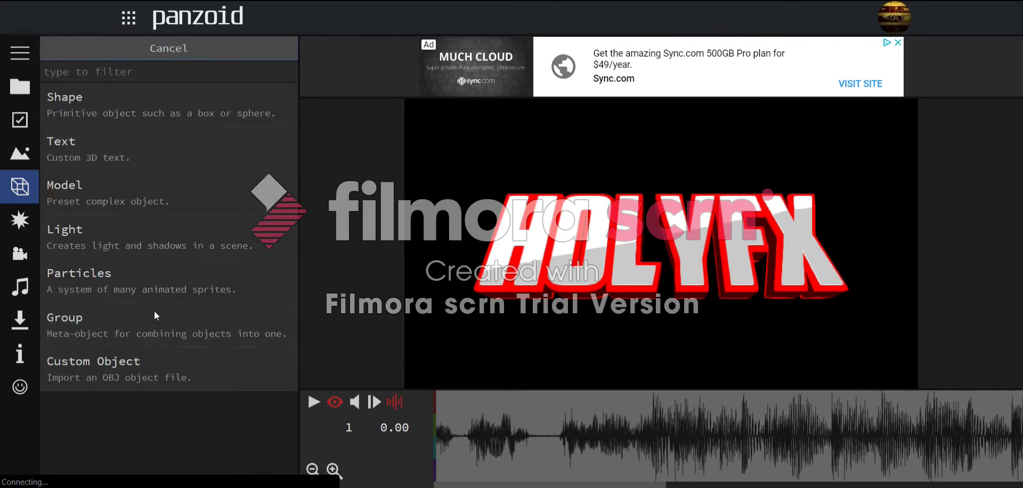
{"action": "left_click", "coordinate": [169, 313]}
{"action": "left_click_drag", "start_coordinate": [90, 75], "coordinate": [95, 95]}
{"action": "key", "text": "ctrl+a"}
{"action": "type", "text": "a"}
{"action": "type", "text": "ext"}
{"action": "key", "text": "Return"}
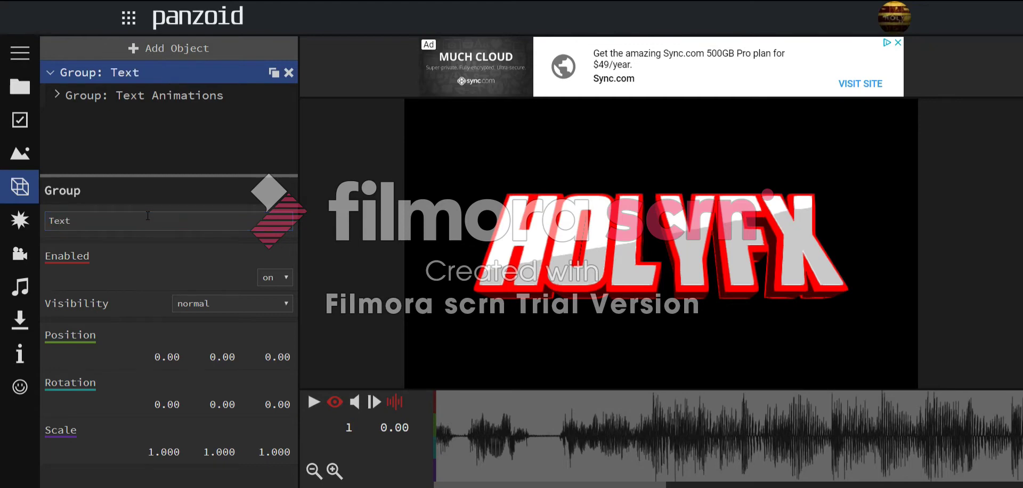
{"action": "left_click", "coordinate": [153, 91]}
- Add a rotation keyframe to Text Animations at frame 62
{"action": "scroll", "coordinate": [661, 420], "scroll_direction": "up", "scroll_amount": 1}
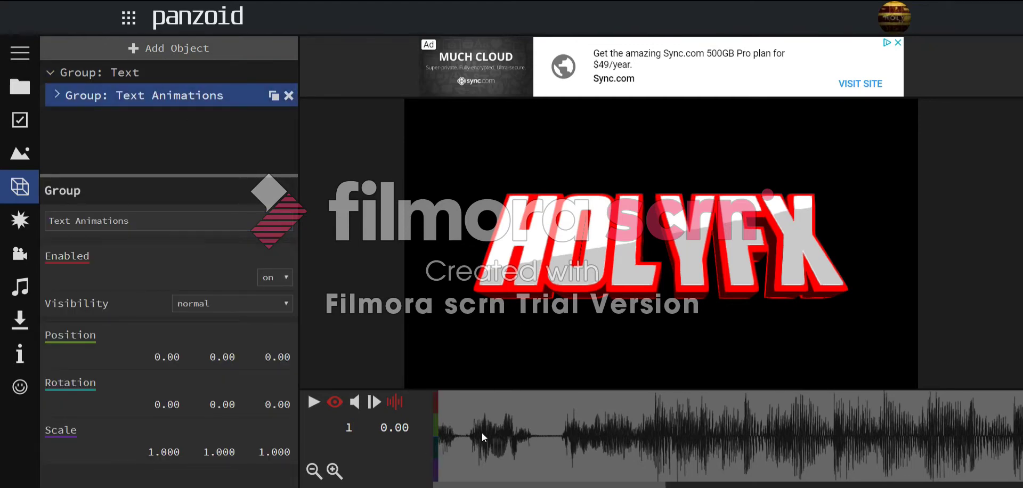
{"action": "key", "text": "space"}
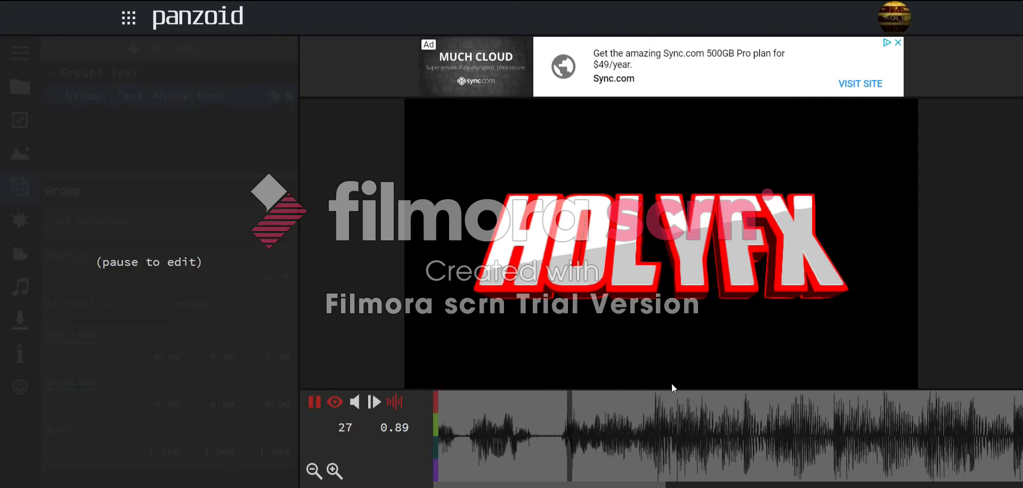
{"action": "key", "text": "space"}
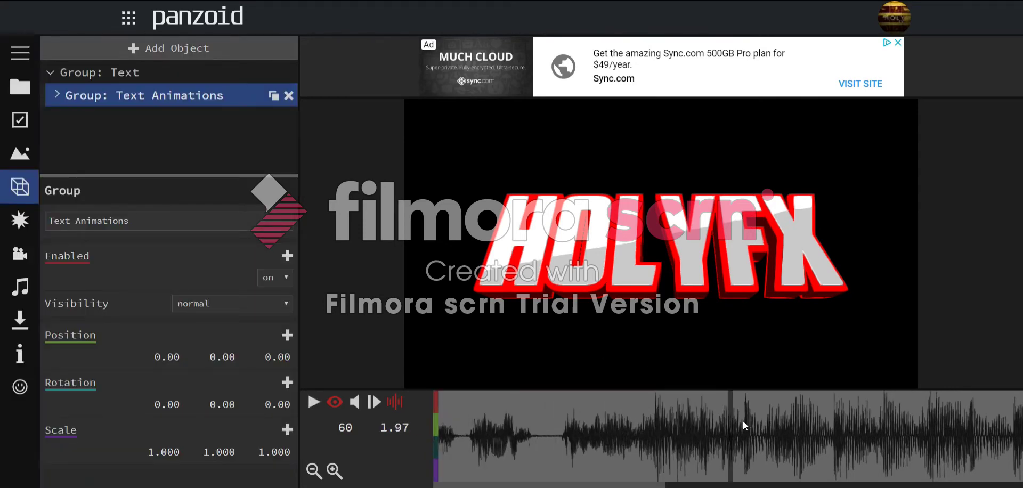
{"action": "key", "text": "space"}
{"action": "left_click", "coordinate": [743, 421]}
{"action": "left_click", "coordinate": [739, 429]}
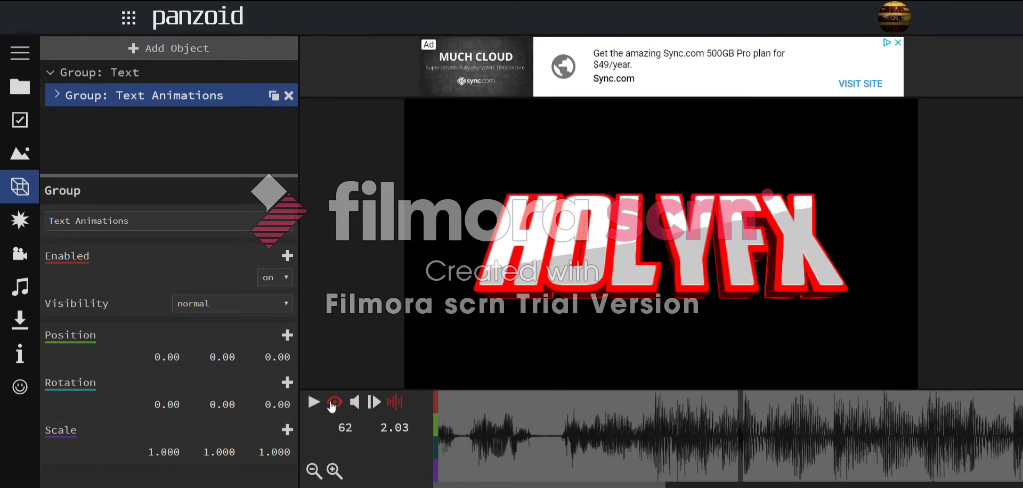
{"action": "left_click", "coordinate": [288, 384]}
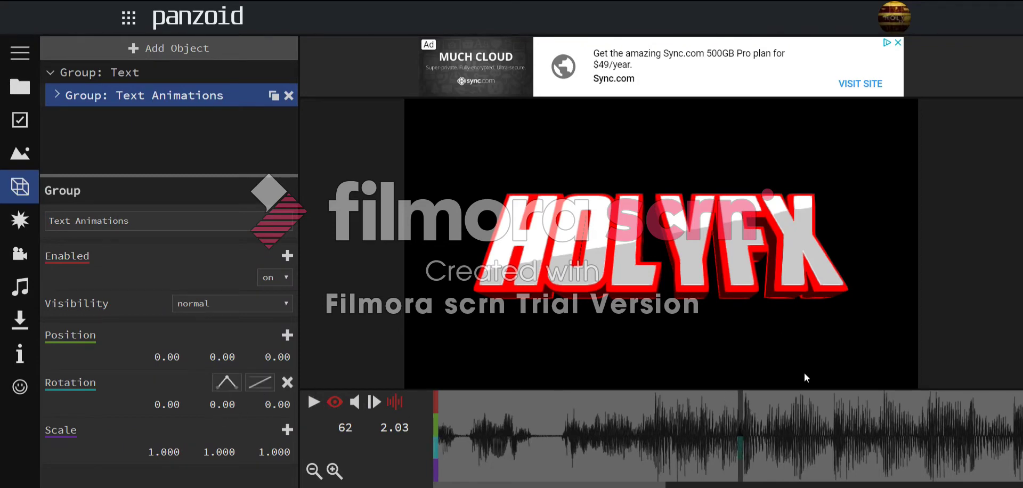
- Add a second rotation keyframe at frame 116 with Z rotation -360
{"action": "key", "text": "space"}
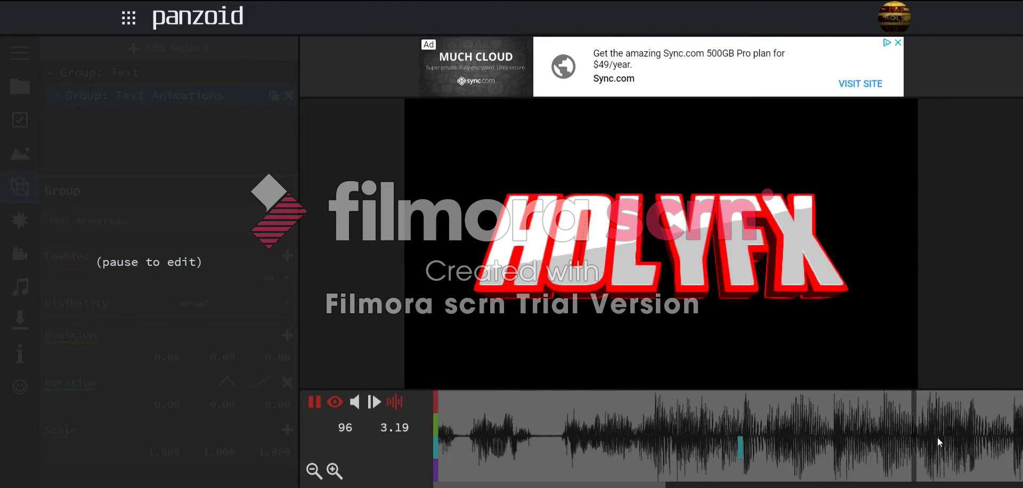
{"action": "key", "text": "space"}
{"action": "key", "text": "space"}
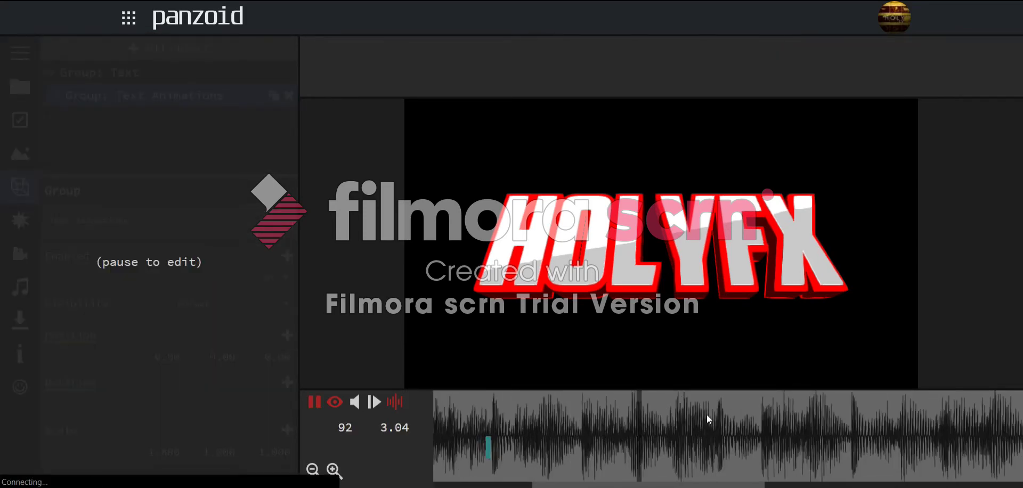
{"action": "key", "text": "space"}
{"action": "left_click", "coordinate": [758, 429]}
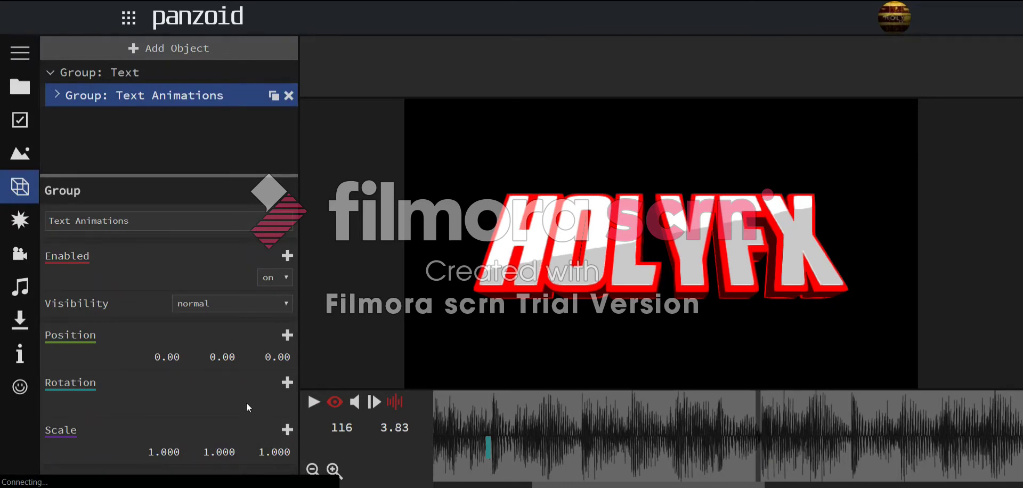
{"action": "left_click", "coordinate": [287, 382]}
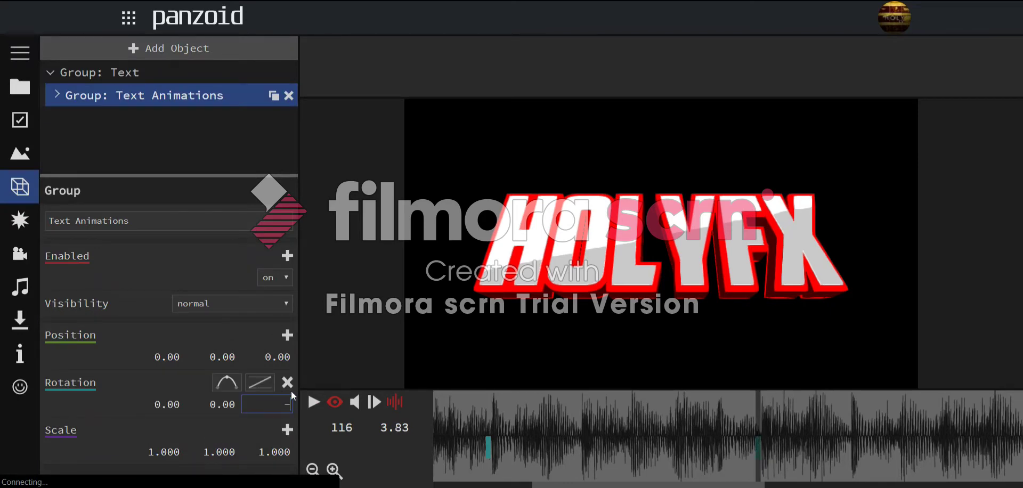
{"action": "type", "text": "-360"}
{"action": "key", "text": "Return"}
- Give the rotation keyframe quartic-out easing
{"action": "left_click", "coordinate": [260, 382]}
{"action": "scroll", "coordinate": [346, 330], "scroll_direction": "down", "scroll_amount": 5}
{"action": "scroll", "coordinate": [319, 251], "scroll_direction": "down", "scroll_amount": 2}
{"action": "scroll", "coordinate": [318, 250], "scroll_direction": "up", "scroll_amount": 1}
{"action": "scroll", "coordinate": [319, 246], "scroll_direction": "up", "scroll_amount": 2}
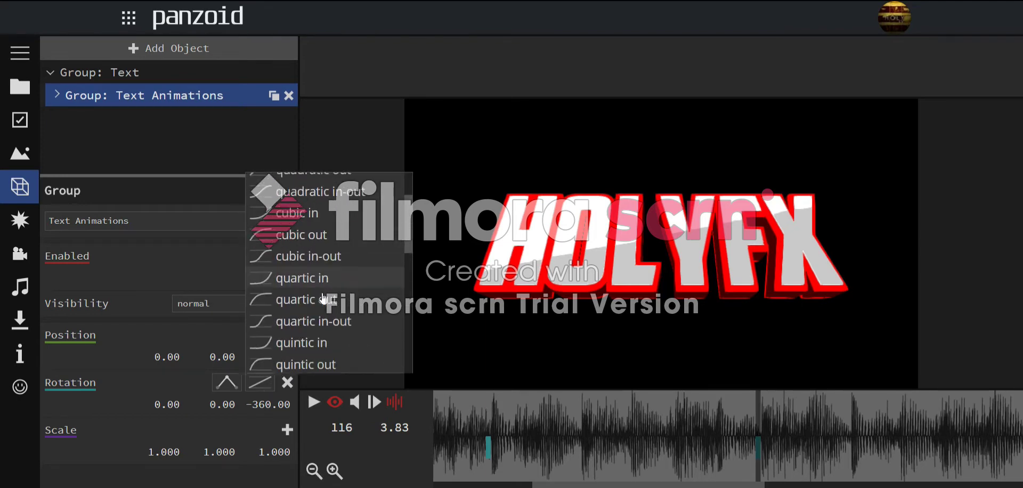
{"action": "left_click", "coordinate": [321, 313]}
- Play back the -360 spin between frames 62 and 116 to check it
{"action": "left_click", "coordinate": [475, 408]}
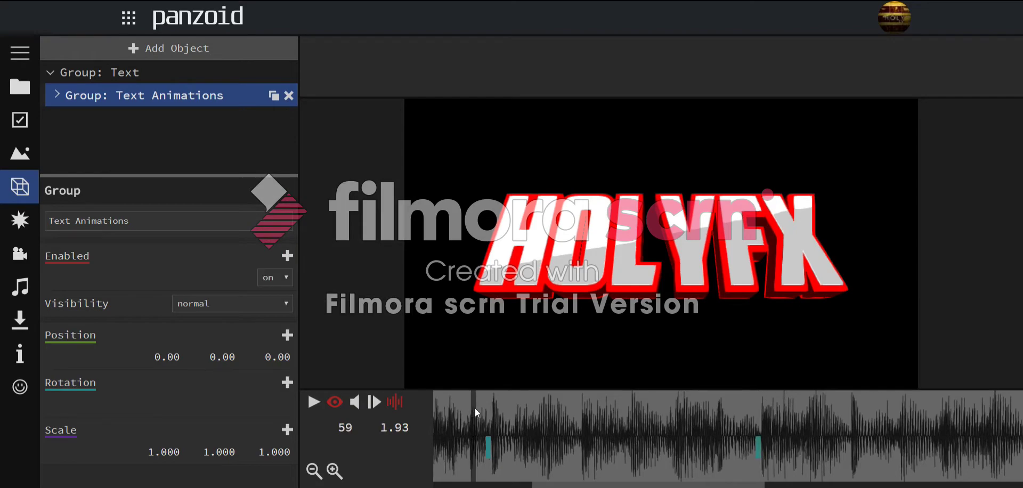
{"action": "key", "text": "space"}
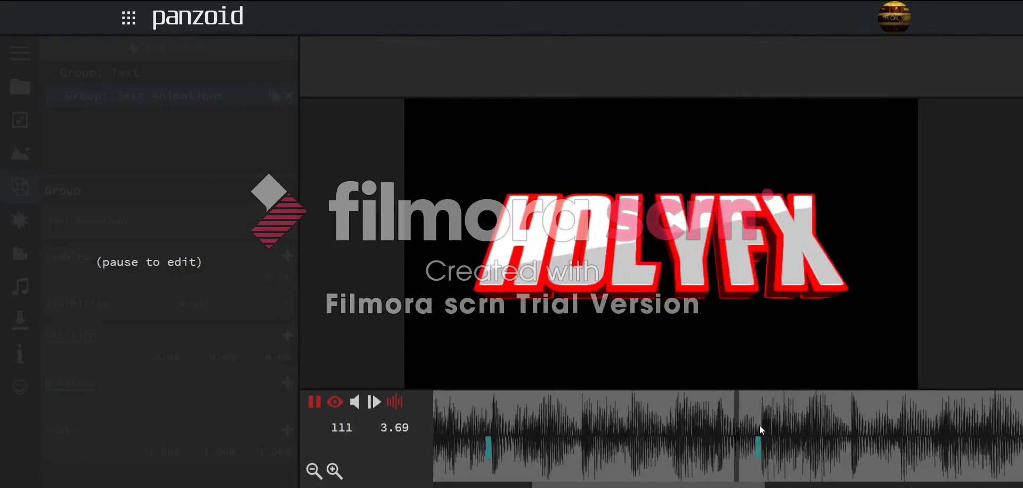
{"action": "left_click", "coordinate": [759, 425]}
{"action": "left_click", "coordinate": [260, 382]}
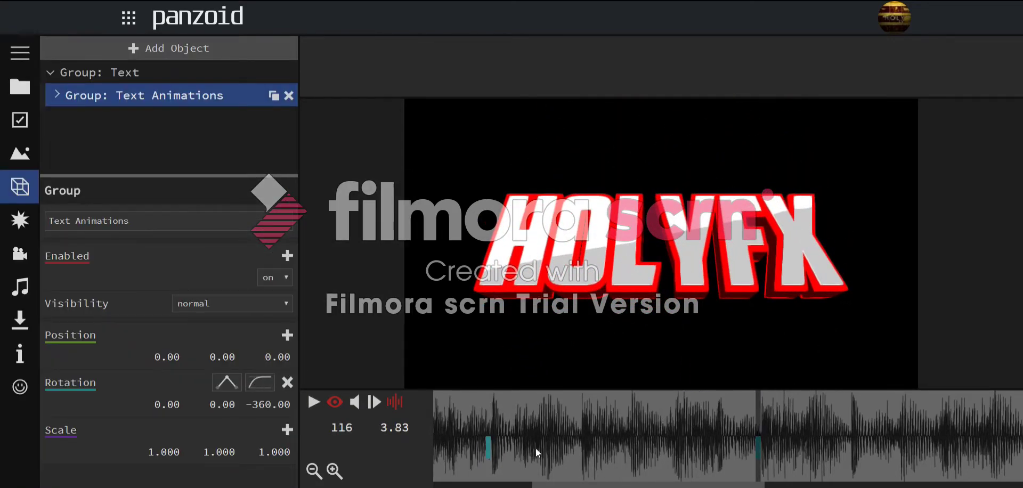
{"action": "left_click", "coordinate": [477, 421]}
{"action": "key", "text": "space"}
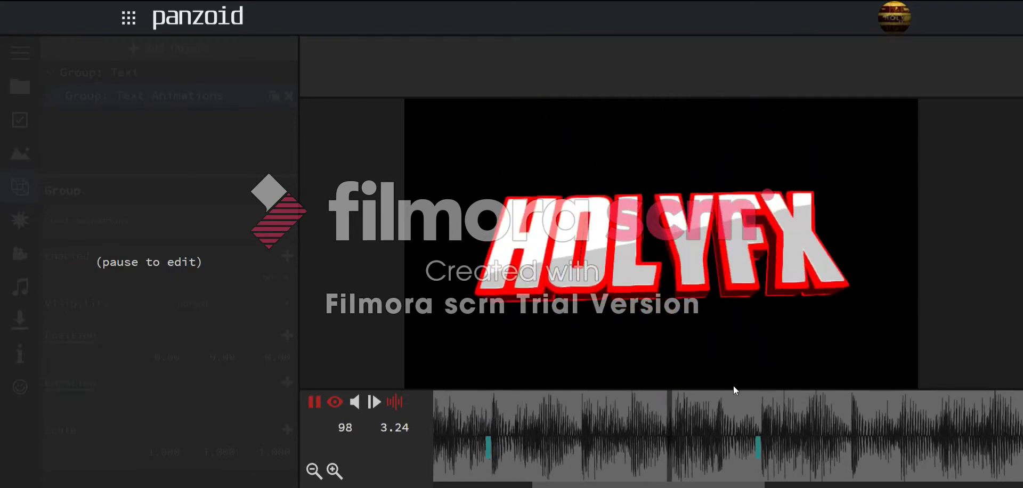
{"action": "left_click", "coordinate": [728, 411]}
- Add scale keyframes of 1.000 at frame 62 and 2.000 on X and Y around frame 69
{"action": "left_click_drag", "start_coordinate": [499, 403], "coordinate": [490, 405]}
{"action": "left_click", "coordinate": [305, 435]}
{"action": "left_click", "coordinate": [287, 430]}
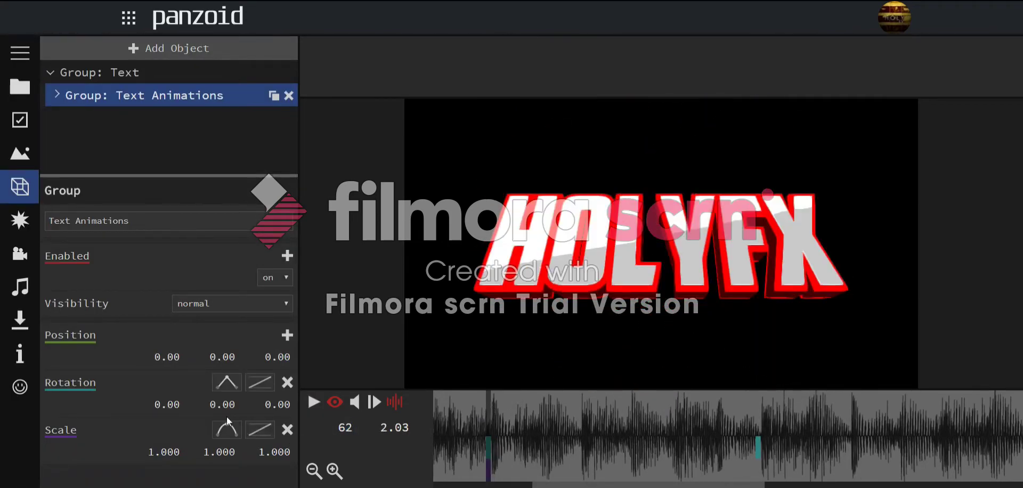
{"action": "left_click_drag", "start_coordinate": [486, 398], "coordinate": [522, 420]}
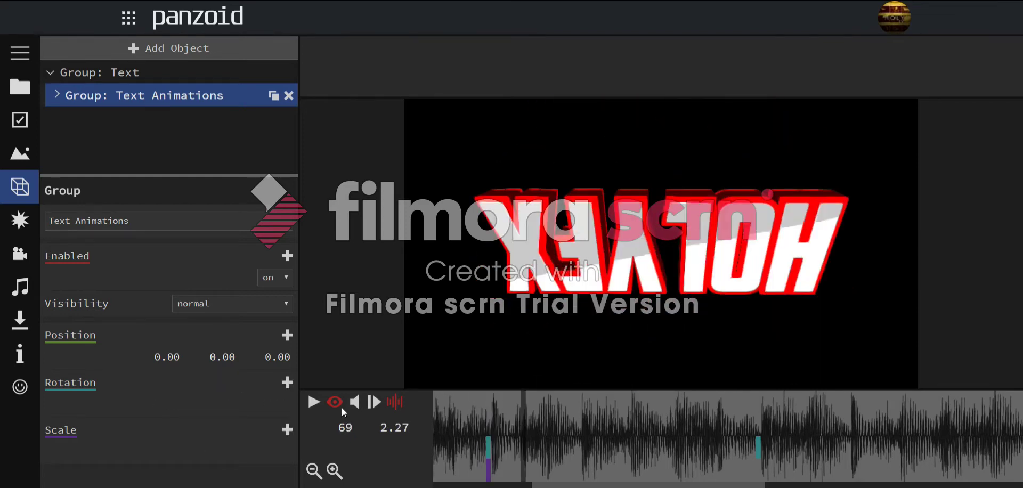
{"action": "left_click", "coordinate": [287, 430]}
{"action": "left_click", "coordinate": [224, 453]}
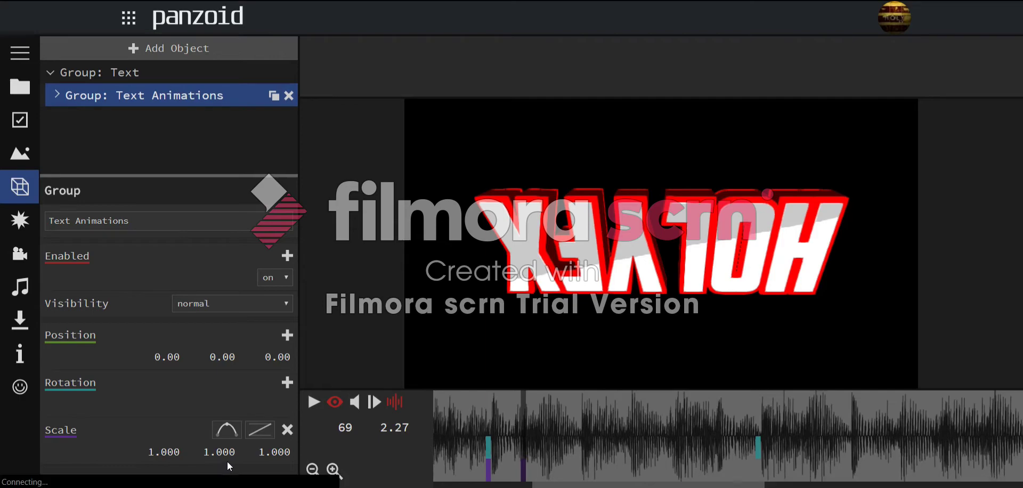
{"action": "type", "text": "2"}
{"action": "key", "text": "Return"}
{"action": "left_click", "coordinate": [177, 453]}
{"action": "type", "text": "2"}
{"action": "key", "text": "Return"}
- Add a later scale keyframe back at normal size with quartic-out easing
{"action": "left_click_drag", "start_coordinate": [464, 411], "coordinate": [756, 424]}
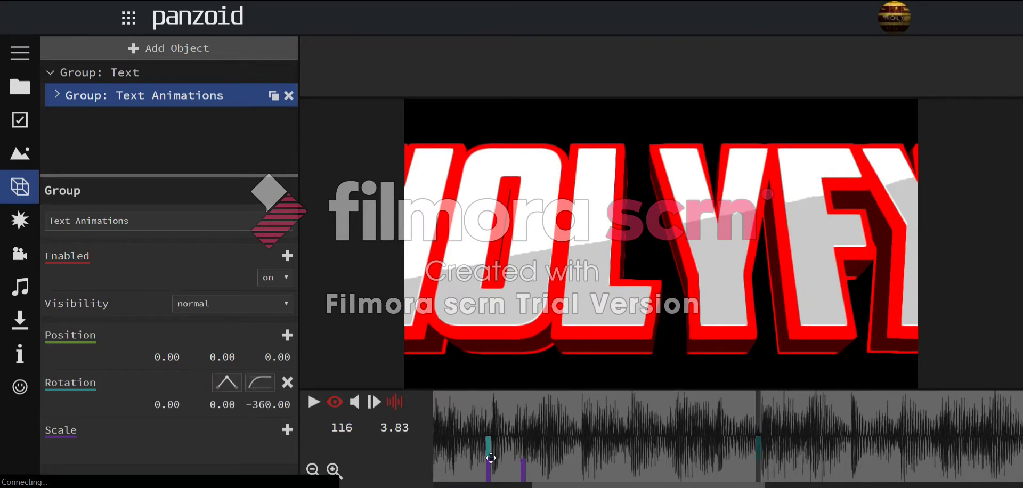
{"action": "left_click", "coordinate": [287, 429]}
{"action": "left_click", "coordinate": [259, 429]}
{"action": "left_click", "coordinate": [284, 405]}
- Play back the scale pop several times, then rewind toward the start
{"action": "left_click", "coordinate": [483, 410]}
{"action": "key", "text": "space"}
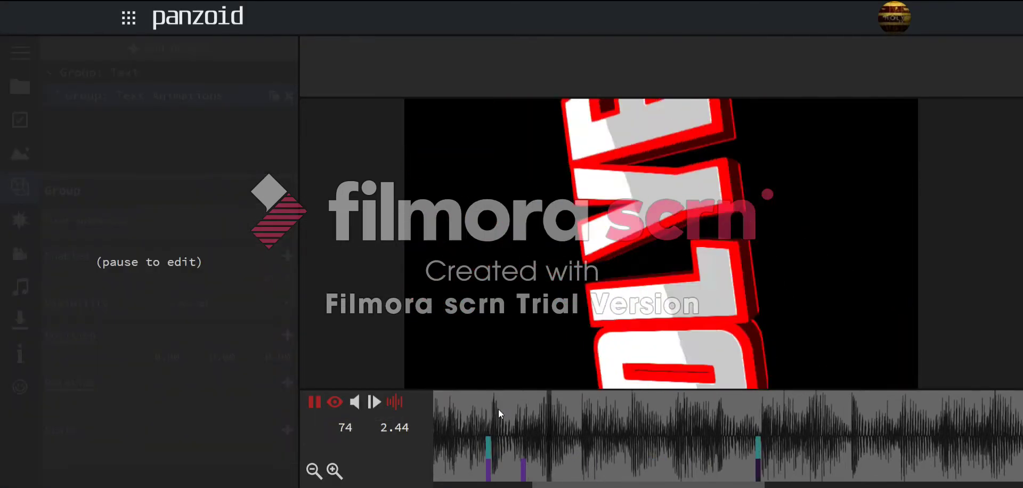
{"action": "left_click_drag", "start_coordinate": [490, 410], "coordinate": [522, 441]}
{"action": "key", "text": "space"}
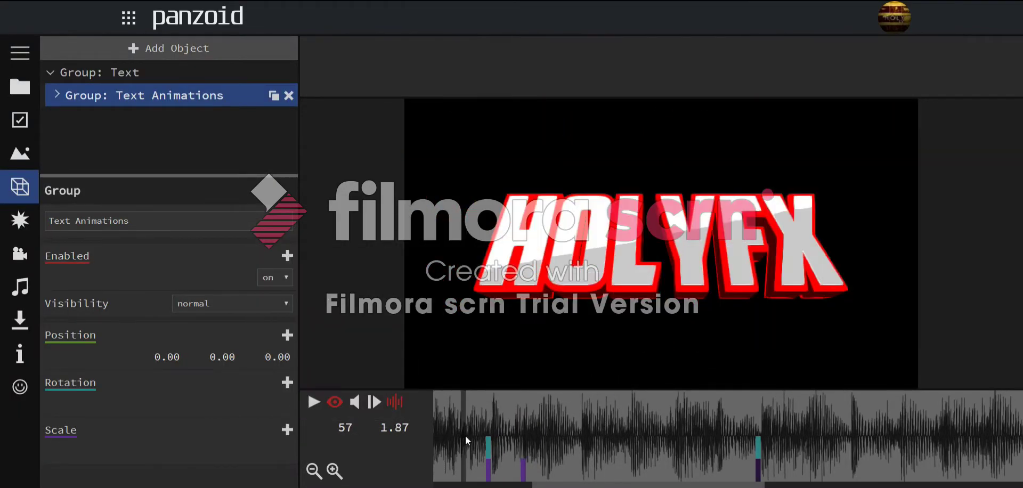
{"action": "key", "text": "space"}
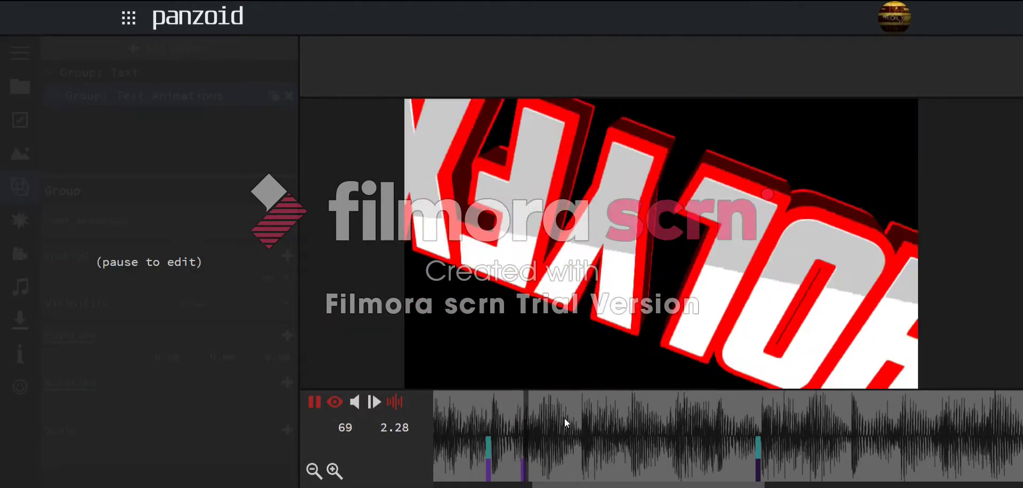
{"action": "key", "text": "space"}
{"action": "left_click", "coordinate": [458, 405]}
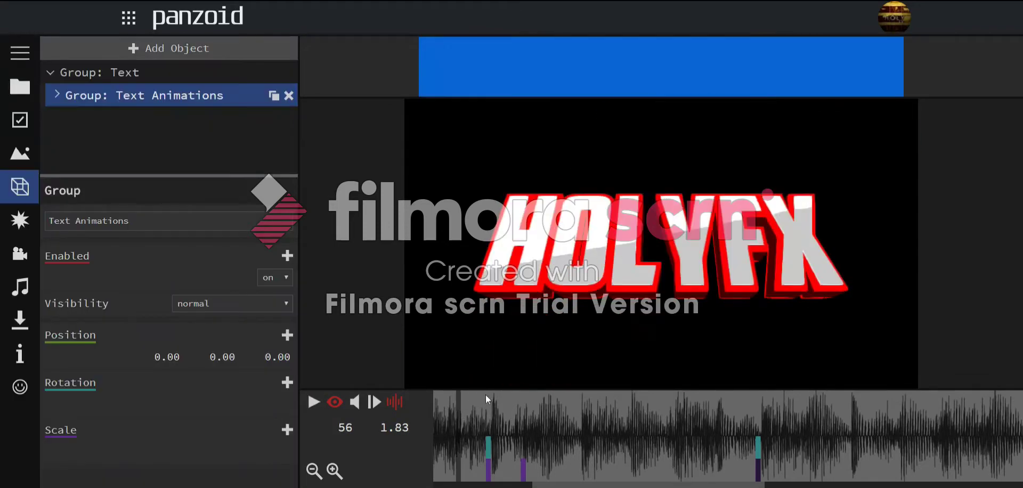
{"action": "key", "text": "space"}
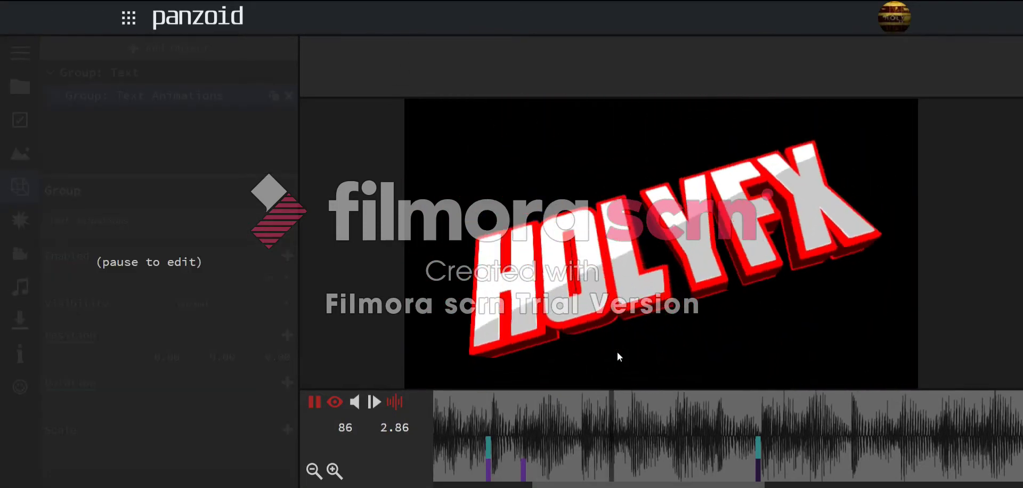
{"action": "left_click_drag", "start_coordinate": [893, 404], "coordinate": [881, 407]}
{"action": "key", "text": "space"}
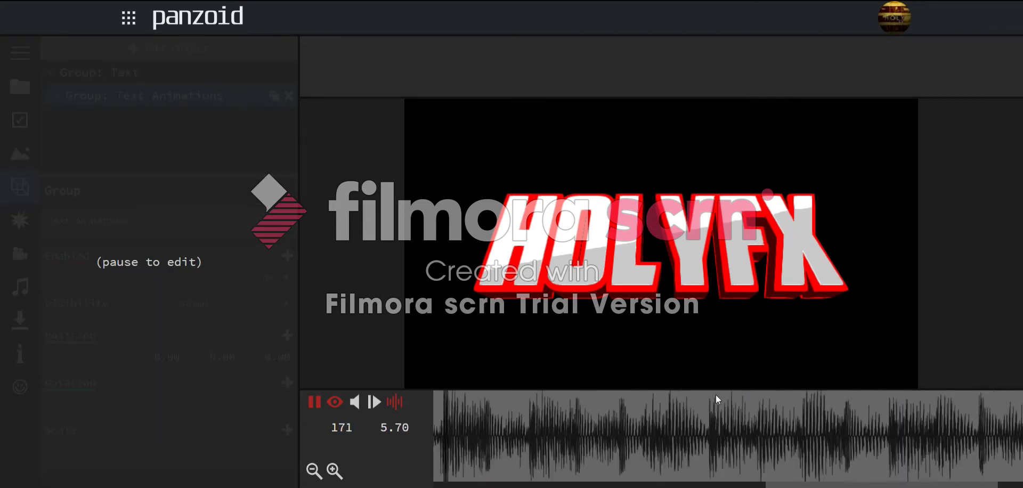
{"action": "left_click_drag", "start_coordinate": [715, 397], "coordinate": [90, 331]}
{"action": "left_click_drag", "start_coordinate": [641, 421], "coordinate": [165, 387]}
- Play the intro from frame 1 to review the animation so far
{"action": "left_click_drag", "start_coordinate": [533, 419], "coordinate": [19, 356]}
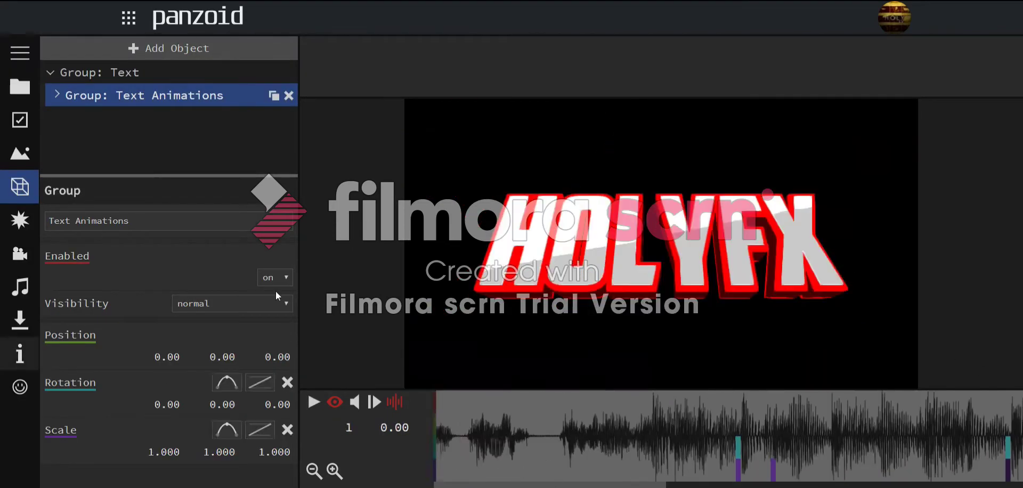
{"action": "key", "text": "space"}
{"action": "key", "text": "space"}
{"action": "left_click_drag", "start_coordinate": [746, 455], "coordinate": [259, 30]}
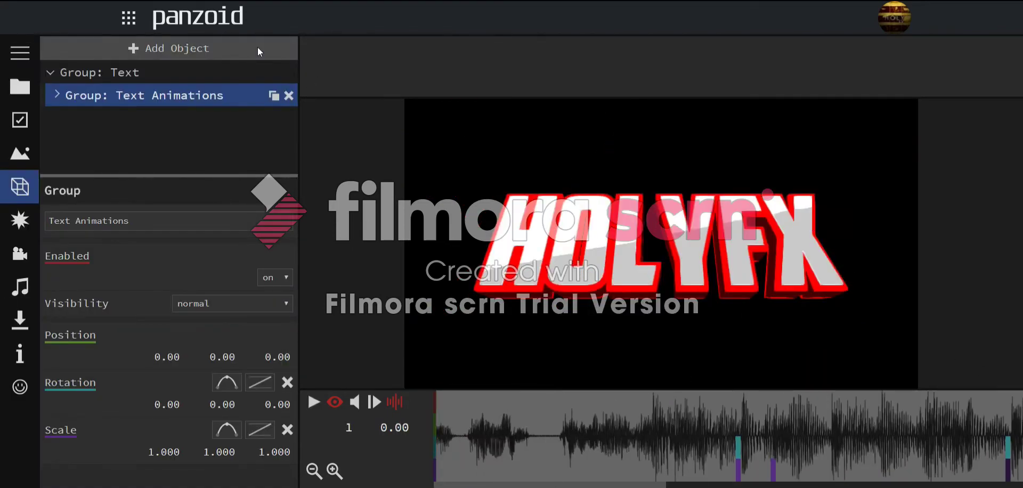
{"action": "key", "text": "space"}
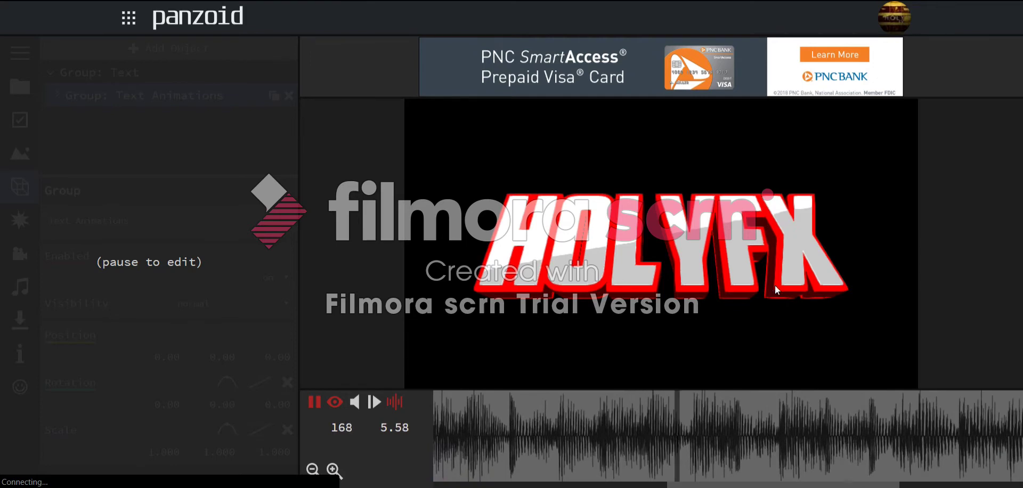
{"action": "key", "text": "space"}
- Add rotation keyframes at frames 207 and 229 with quartic-out easing
{"action": "left_click_drag", "start_coordinate": [825, 427], "coordinate": [871, 414]}
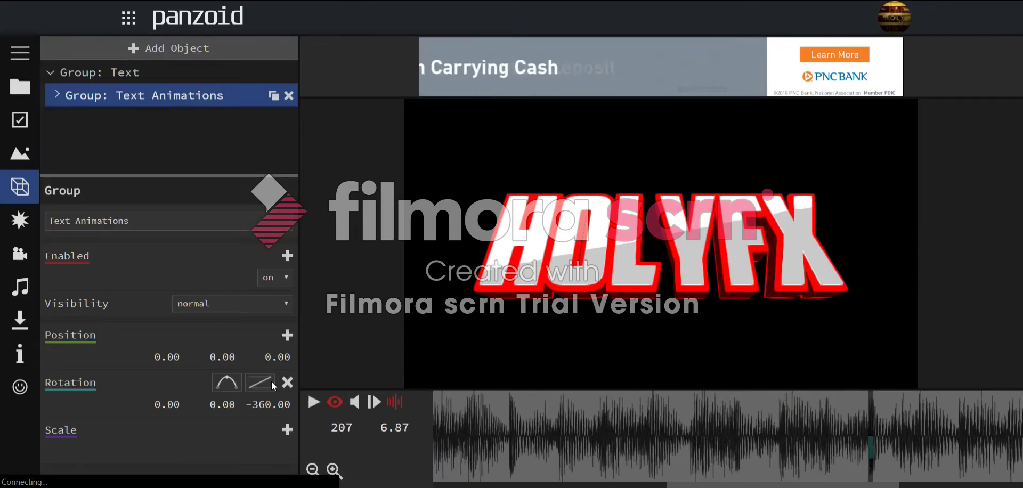
{"action": "left_click", "coordinate": [288, 383]}
{"action": "key", "text": "space"}
{"action": "key", "text": "space"}
{"action": "key", "text": "space"}
{"action": "key", "text": "space"}
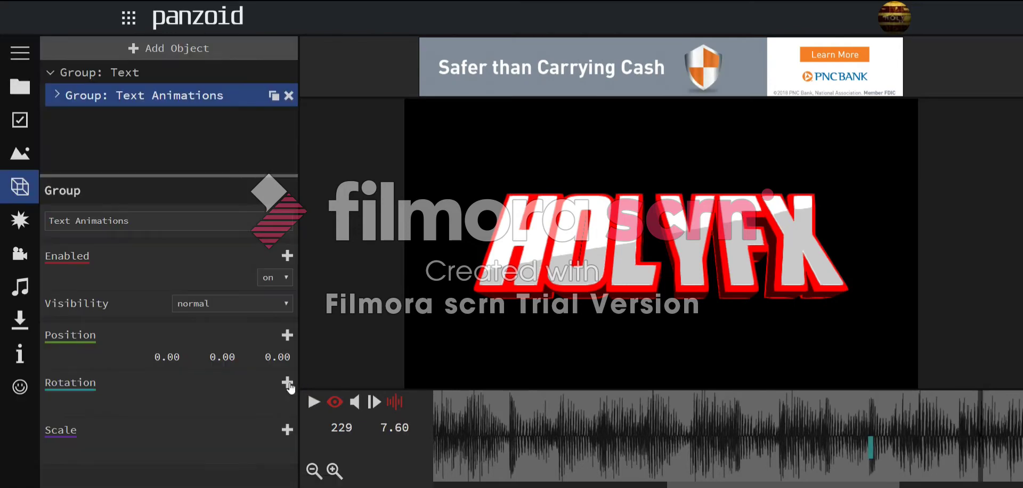
{"action": "left_click", "coordinate": [289, 384]}
{"action": "left_click_drag", "start_coordinate": [278, 405], "coordinate": [261, 415]}
{"action": "left_click", "coordinate": [261, 383]}
{"action": "left_click", "coordinate": [291, 358]}
- Set the frame 229 Z rotation to -414.60 and play back the spin
{"action": "left_click", "coordinate": [850, 411]}
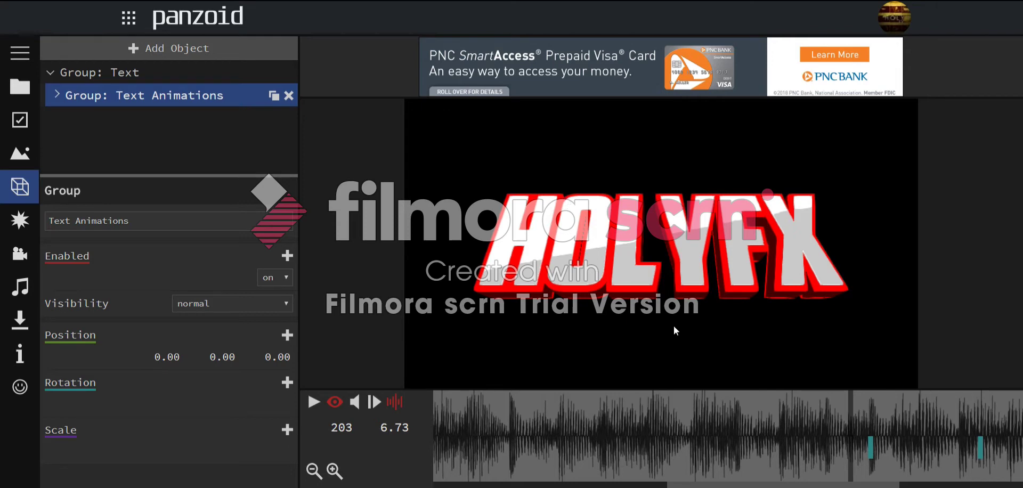
{"action": "left_click_drag", "start_coordinate": [868, 436], "coordinate": [979, 437]}
{"action": "key", "text": "space"}
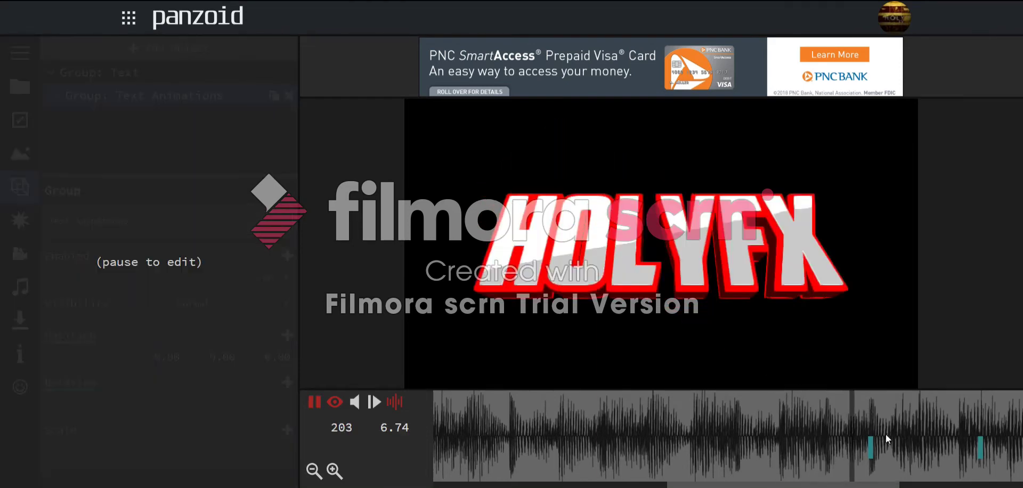
{"action": "left_click_drag", "start_coordinate": [971, 423], "coordinate": [981, 428]}
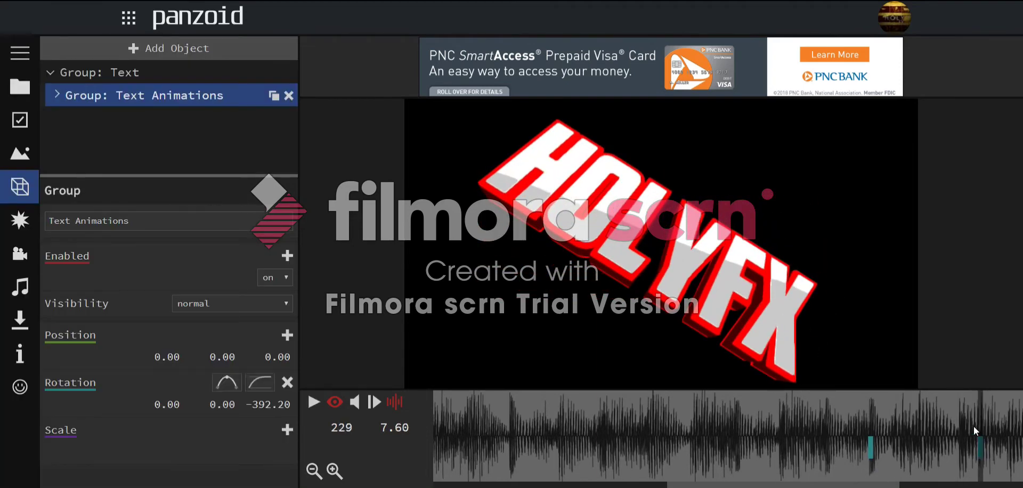
{"action": "left_click_drag", "start_coordinate": [282, 415], "coordinate": [336, 481]}
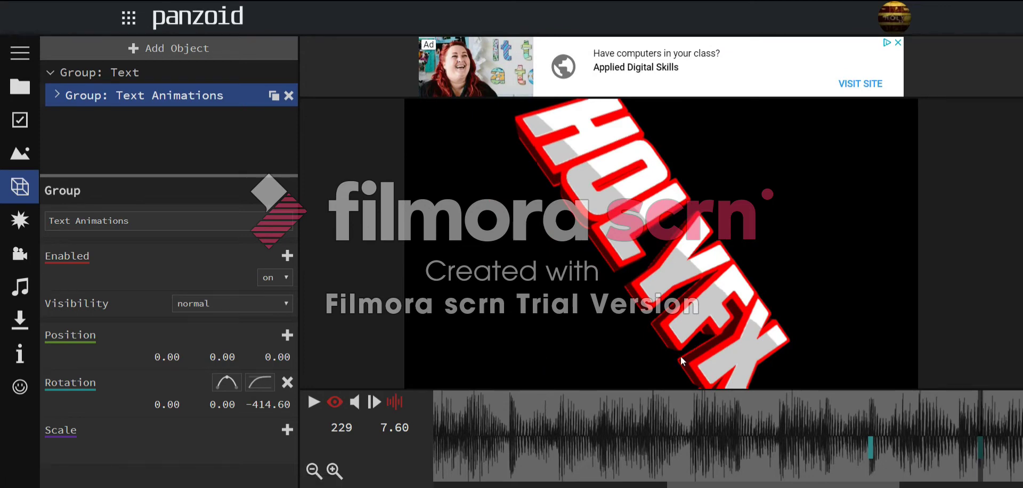
{"action": "key", "text": "space"}
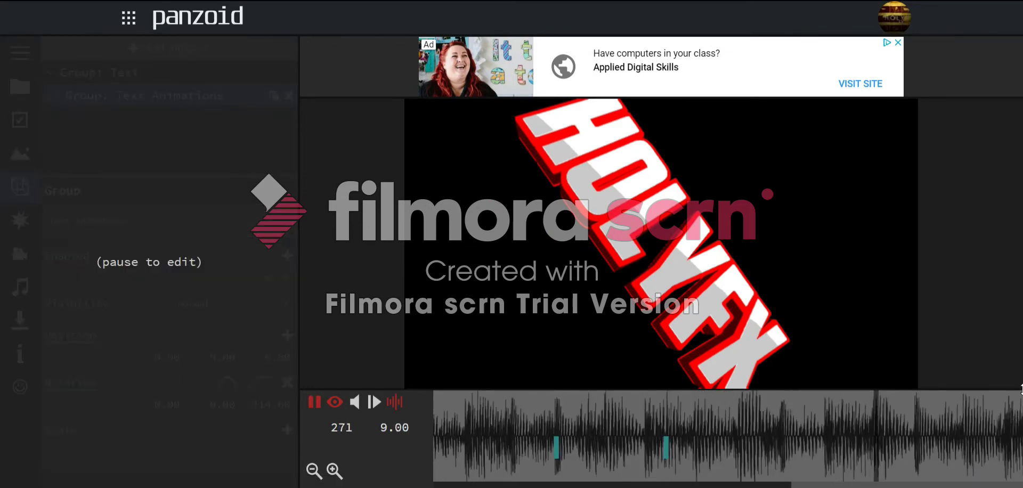
{"action": "key", "text": "space"}
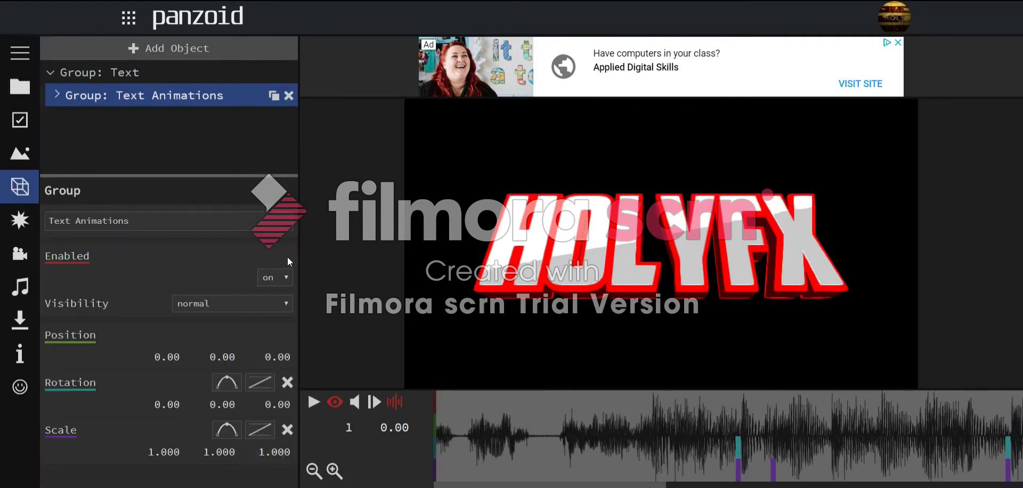
- Add a rectangle shape to the scene
{"action": "left_click", "coordinate": [21, 217]}
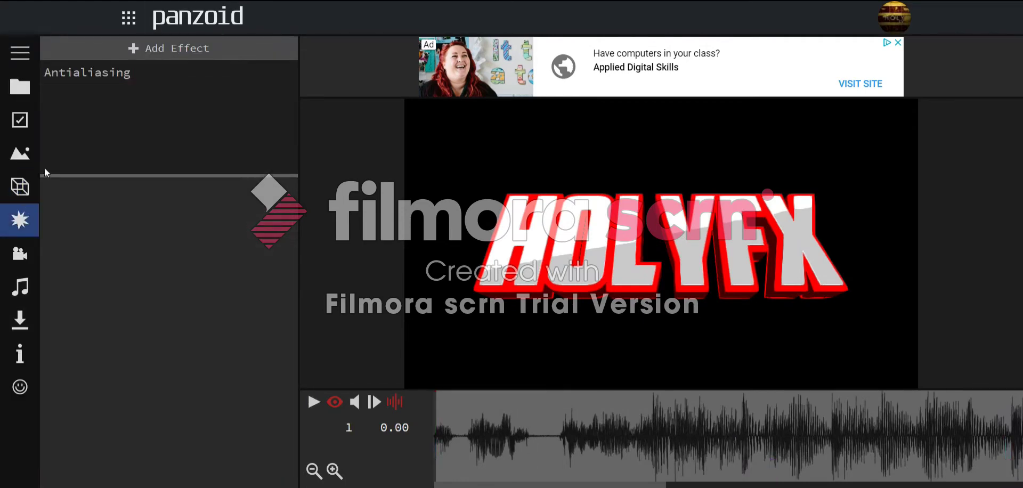
{"action": "left_click", "coordinate": [20, 187]}
{"action": "left_click", "coordinate": [63, 77]}
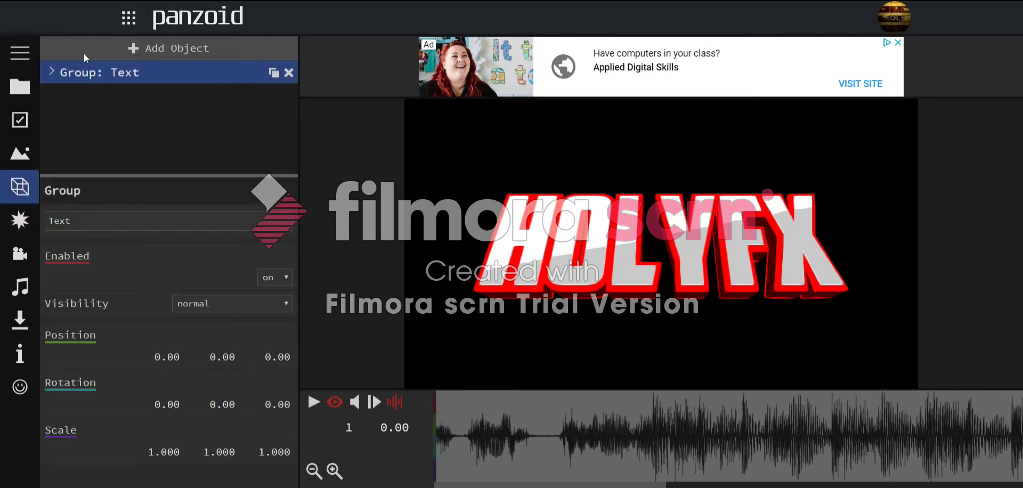
{"action": "left_click", "coordinate": [93, 57]}
{"action": "left_click", "coordinate": [104, 111]}
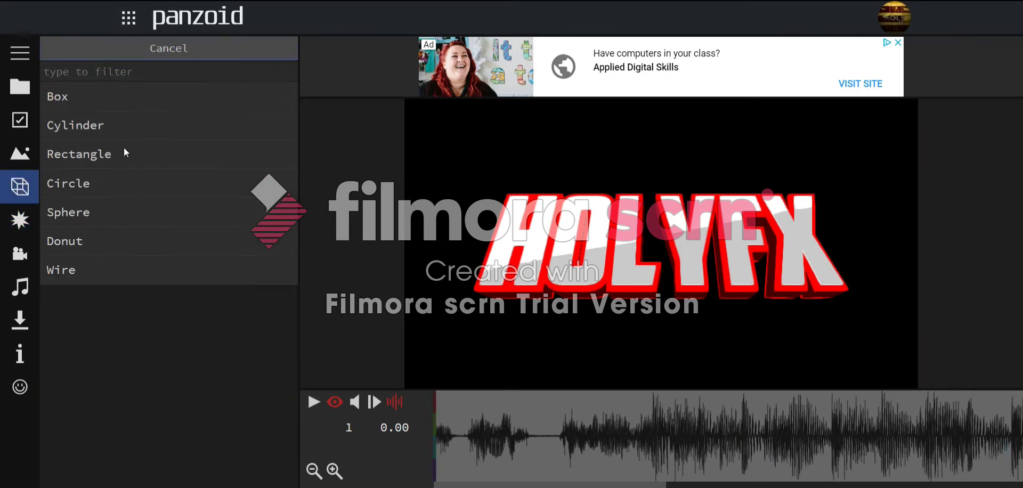
{"action": "left_click", "coordinate": [131, 150]}
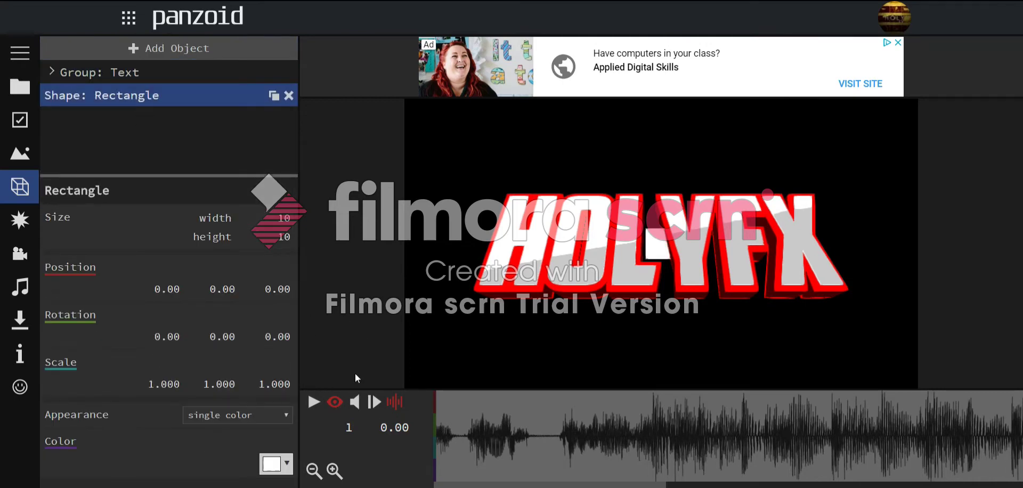
- Push the rectangle back behind the HOLYFX title (Z position -106.86)
{"action": "left_click", "coordinate": [339, 403]}
{"action": "left_click_drag", "start_coordinate": [567, 287], "coordinate": [719, 326]}
{"action": "scroll", "coordinate": [718, 326], "scroll_direction": "down", "scroll_amount": 3}
{"action": "left_click_drag", "start_coordinate": [697, 244], "coordinate": [591, 266]}
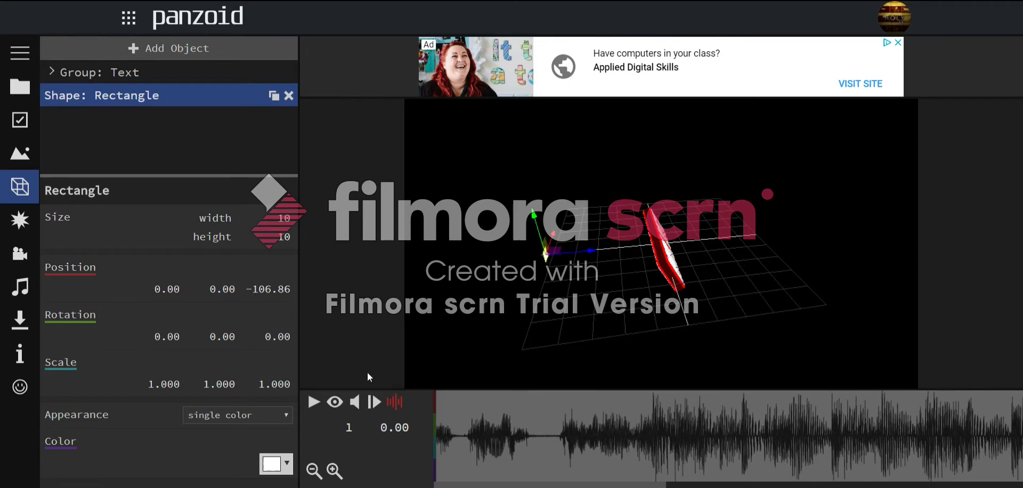
{"action": "left_click", "coordinate": [334, 403]}
- Resize the rectangle to 10000×10000 so it fills the frame
{"action": "left_click", "coordinate": [287, 220]}
{"action": "type", "text": "14124"}
{"action": "left_click", "coordinate": [285, 238]}
{"action": "type", "text": "412412"}
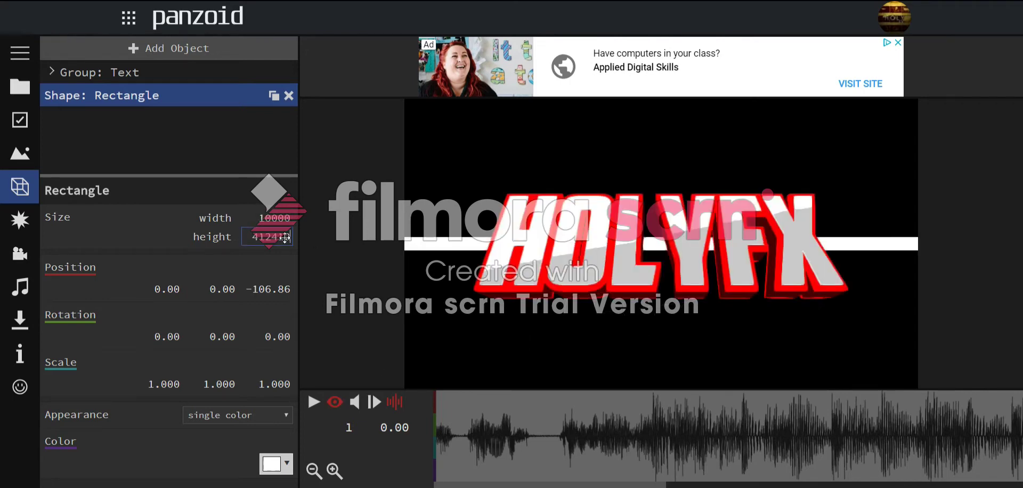
{"action": "left_click", "coordinate": [377, 237]}
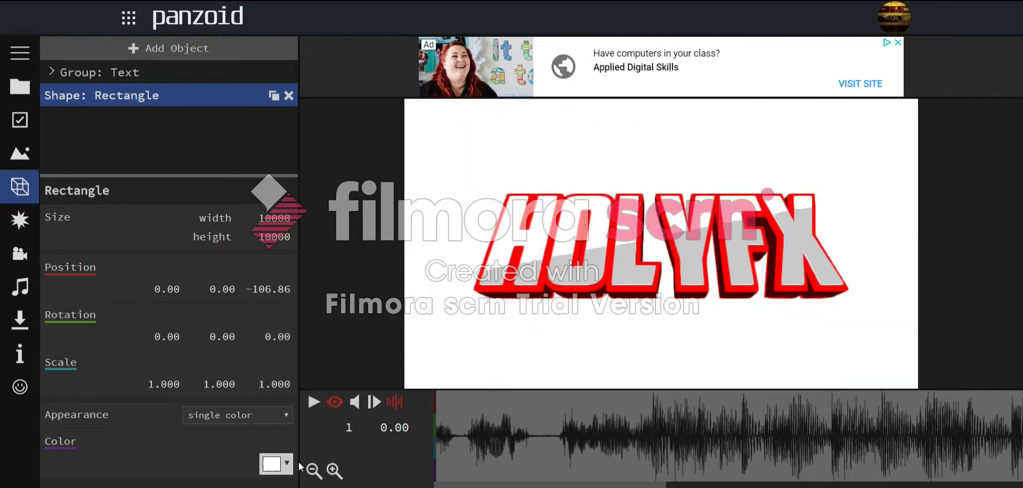
- Colour the rectangle light pink (#ffa4a4)
{"action": "left_click", "coordinate": [276, 463]}
{"action": "left_click", "coordinate": [340, 317]}
{"action": "left_click", "coordinate": [300, 317]}
{"action": "left_click", "coordinate": [432, 320]}
{"action": "left_click", "coordinate": [496, 437]}
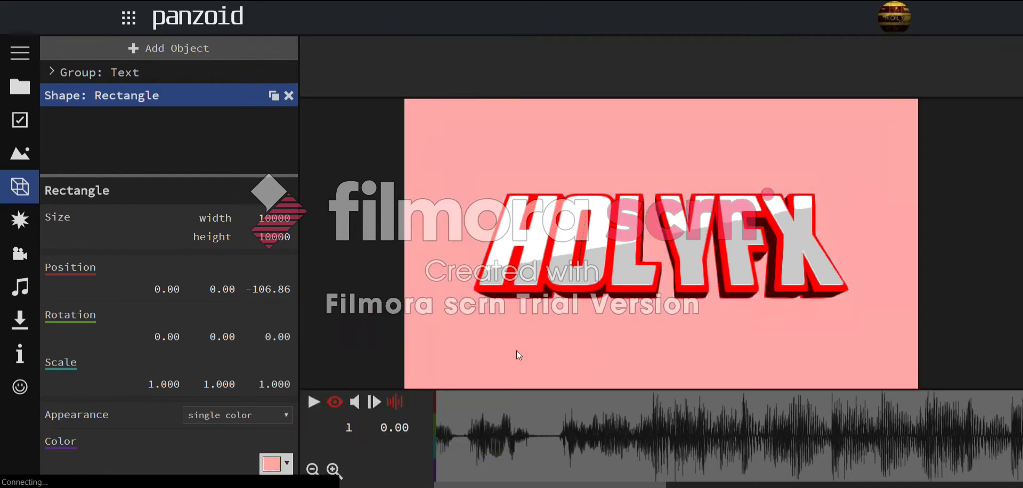
{"action": "left_click", "coordinate": [276, 463]}
{"action": "left_click", "coordinate": [442, 273]}
{"action": "left_click", "coordinate": [290, 463]}
{"action": "left_click_drag", "start_coordinate": [435, 341], "coordinate": [445, 298]}
{"action": "left_click", "coordinate": [455, 241]}
{"action": "left_click", "coordinate": [272, 462]}
{"action": "left_click", "coordinate": [447, 272]}
{"action": "left_click", "coordinate": [272, 463]}
{"action": "left_click", "coordinate": [462, 231]}
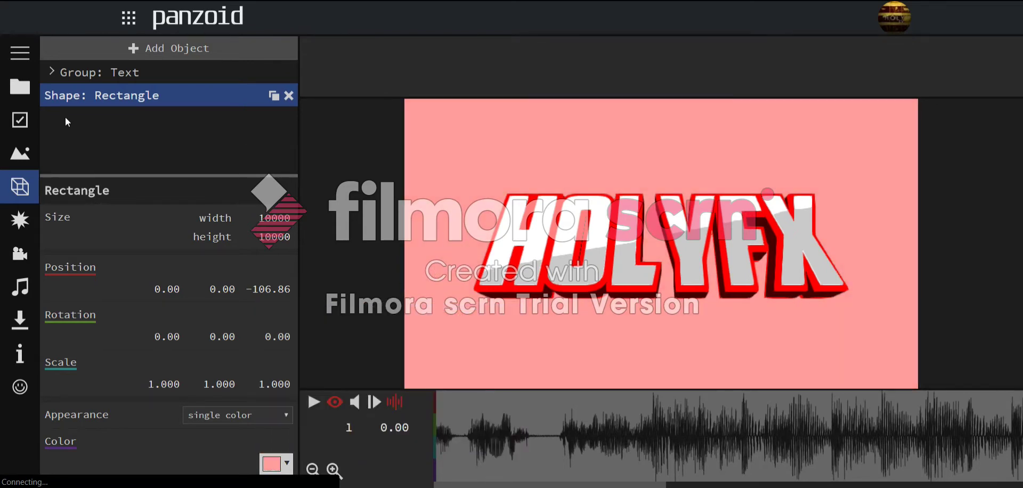
- Add a new group, move the rectangle into it, and select its name
{"action": "left_click", "coordinate": [11, 221]}
{"action": "left_click", "coordinate": [20, 186]}
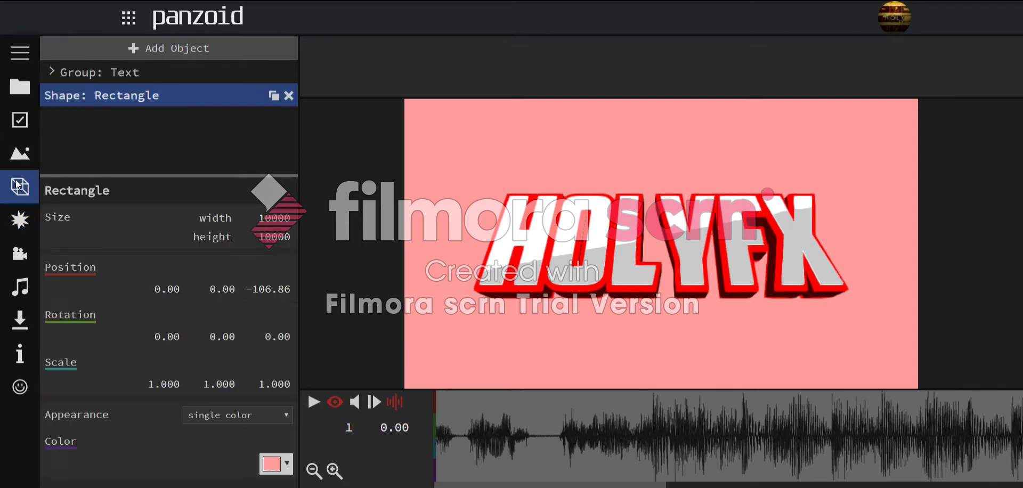
{"action": "left_click", "coordinate": [67, 48]}
{"action": "left_click", "coordinate": [85, 318]}
{"action": "left_click_drag", "start_coordinate": [67, 104], "coordinate": [66, 118]}
{"action": "left_click", "coordinate": [51, 94]}
{"action": "left_click", "coordinate": [63, 96]}
{"action": "left_click", "coordinate": [74, 101]}
{"action": "left_click", "coordinate": [86, 97]}
{"action": "triple_click", "coordinate": [123, 220]}
- Name the group BG, then add a Radial Blur effect with Density 0.000
{"action": "type", "text": "BG"}
{"action": "left_click", "coordinate": [20, 219]}
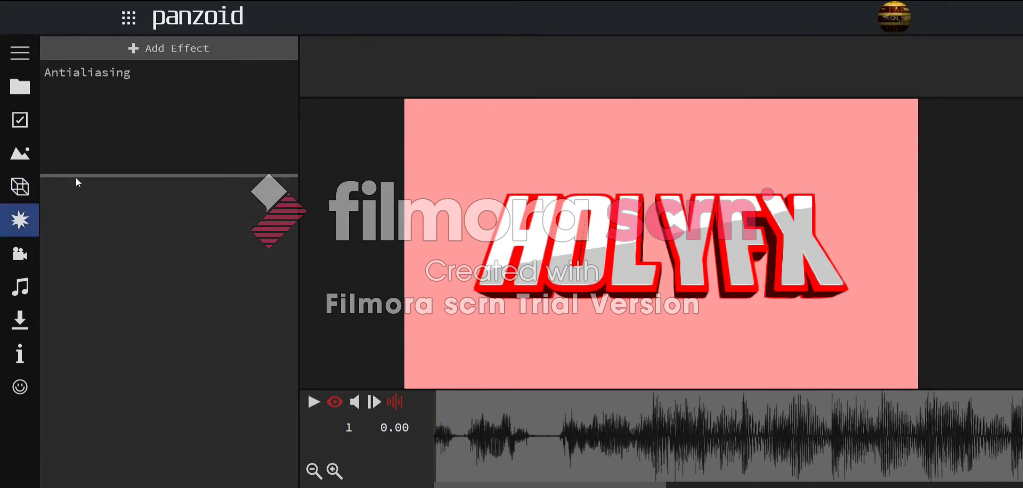
{"action": "left_click", "coordinate": [133, 48]}
{"action": "type", "text": "radial"}
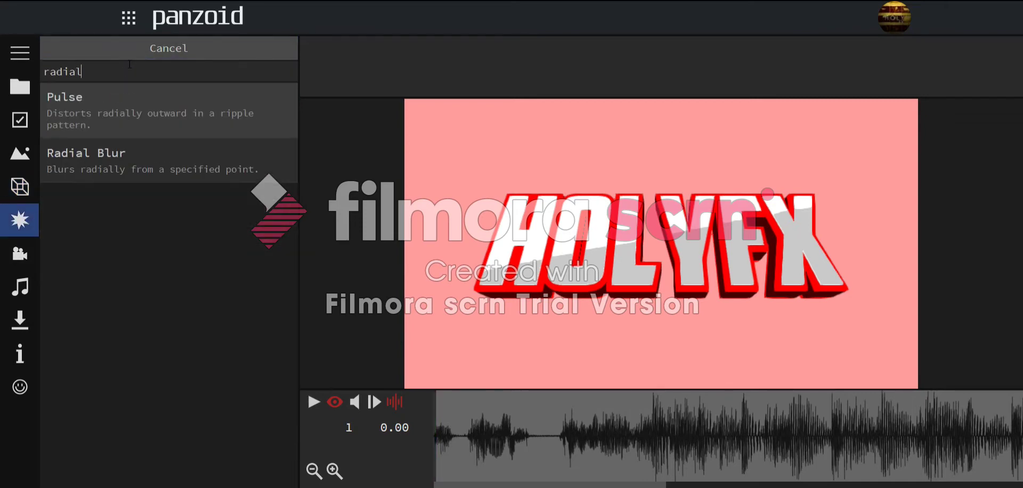
{"action": "key", "text": "Down"}
{"action": "key", "text": "Return"}
{"action": "left_click", "coordinate": [144, 87]}
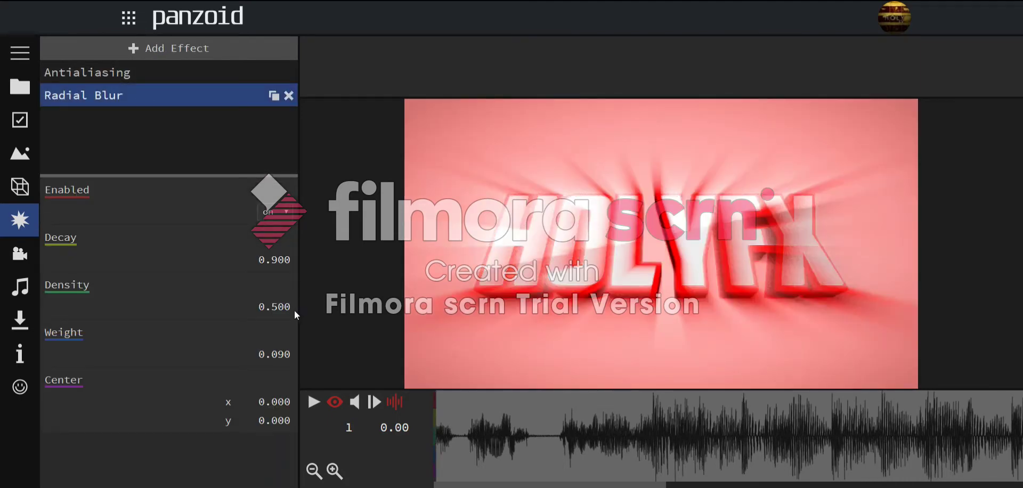
{"action": "left_click_drag", "start_coordinate": [288, 307], "coordinate": [280, 307]}
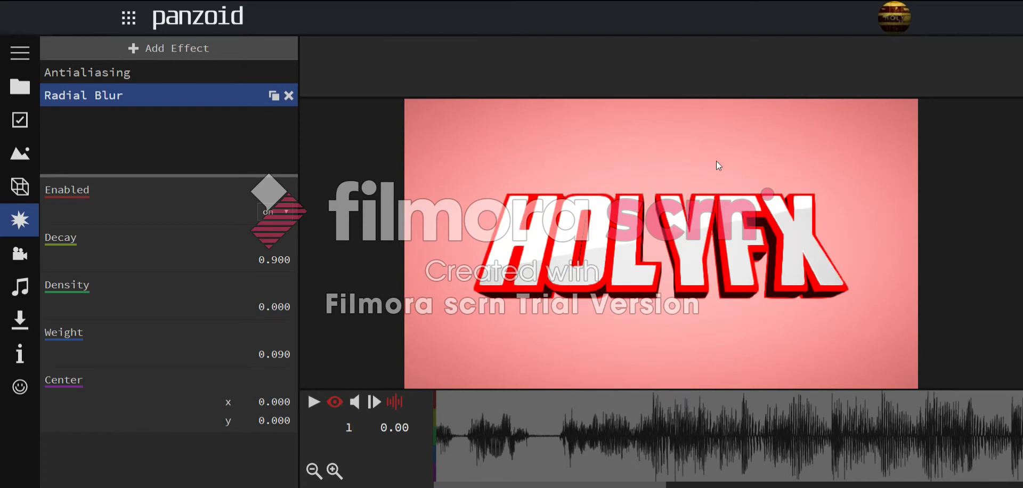
- Stay in the editor and search the effects for 'bloom'
{"action": "left_click", "coordinate": [171, 32]}
{"action": "left_click", "coordinate": [628, 40]}
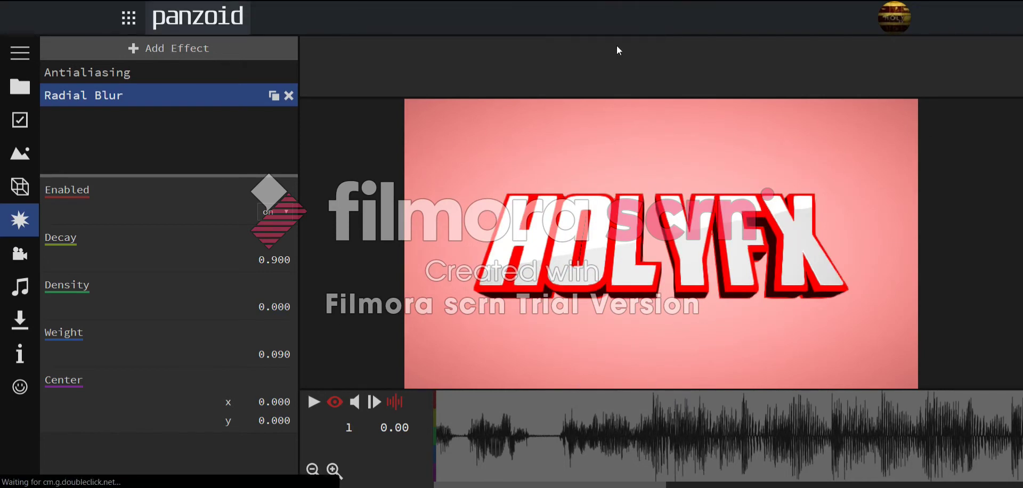
{"action": "left_click", "coordinate": [216, 47]}
{"action": "type", "text": "bloom"}
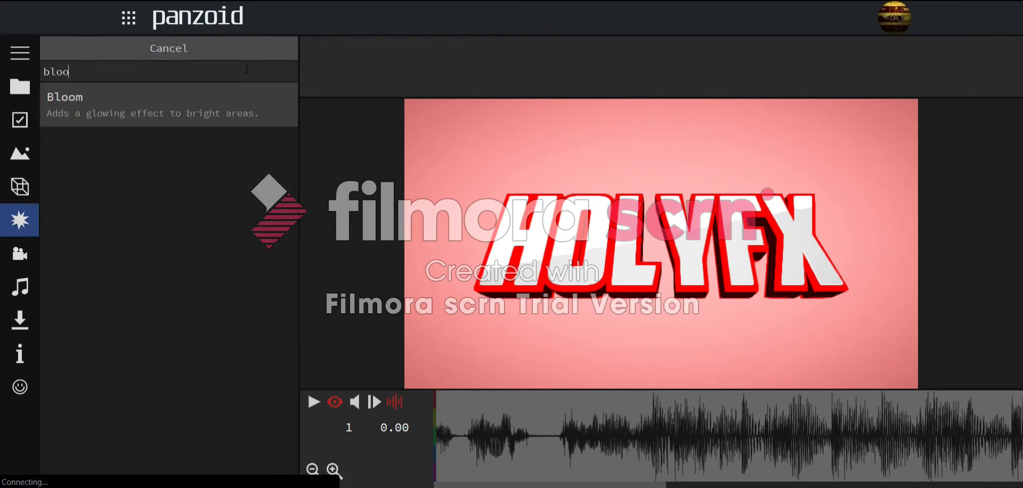
{"action": "key", "text": "Return"}
{"action": "left_click", "coordinate": [197, 115]}
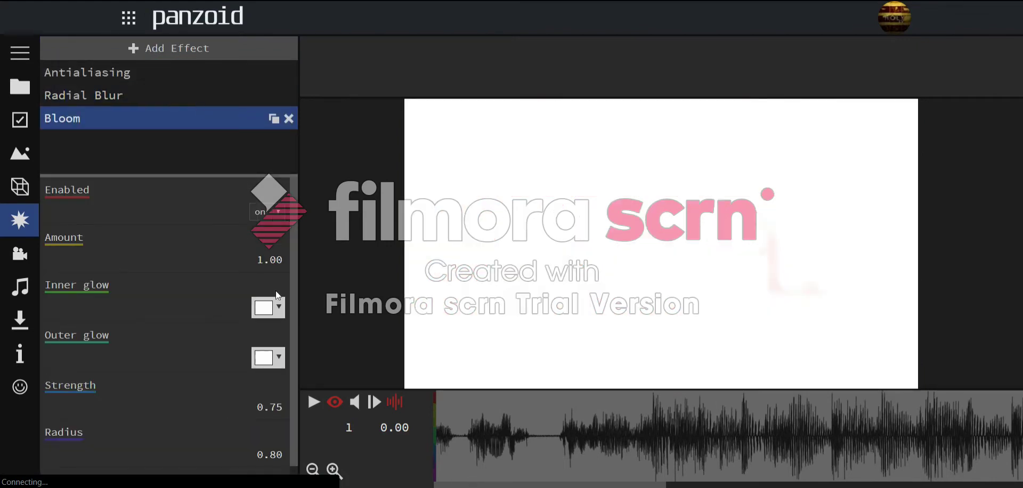
{"action": "left_click", "coordinate": [268, 307]}
{"action": "left_click", "coordinate": [292, 333]}
{"action": "left_click", "coordinate": [268, 358]}
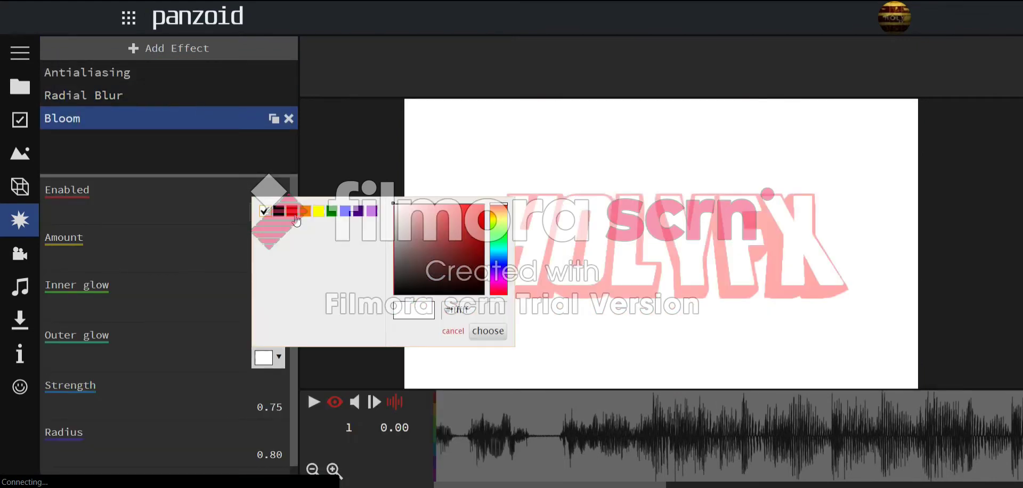
{"action": "left_click", "coordinate": [291, 209]}
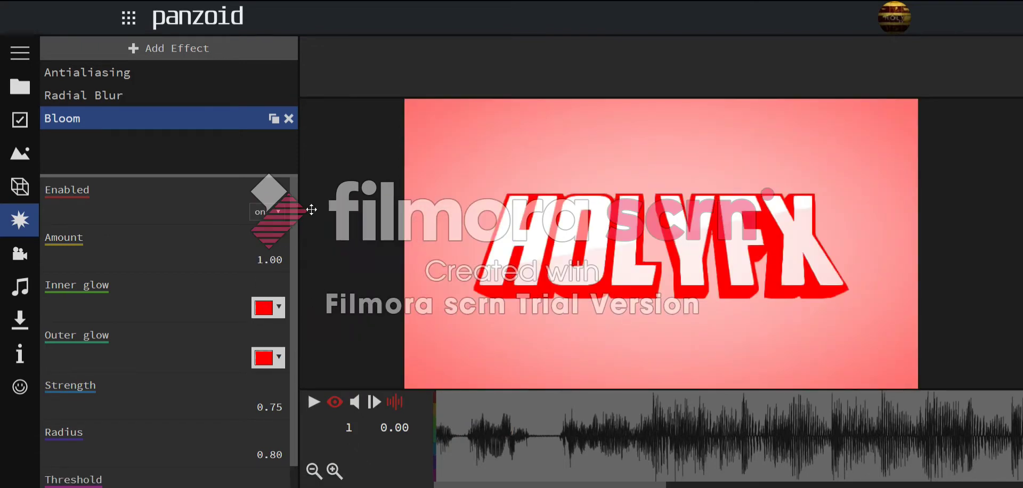
{"action": "left_click_drag", "start_coordinate": [268, 259], "coordinate": [239, 367]}
{"action": "scroll", "coordinate": [269, 373], "scroll_direction": "down", "scroll_amount": 1}
{"action": "left_click_drag", "start_coordinate": [285, 341], "coordinate": [314, 346]}
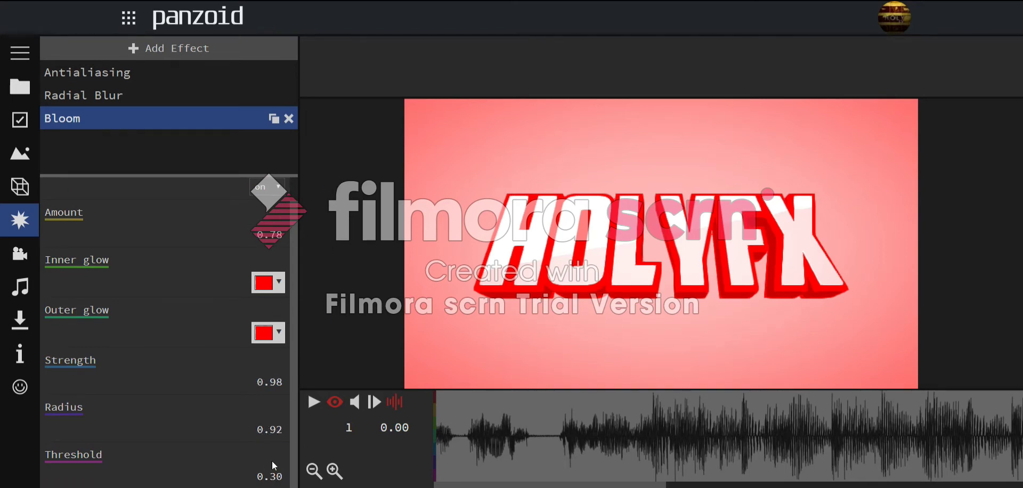
{"action": "scroll", "coordinate": [282, 328], "scroll_direction": "up", "scroll_amount": 1}
{"action": "left_click_drag", "start_coordinate": [268, 260], "coordinate": [343, 130]}
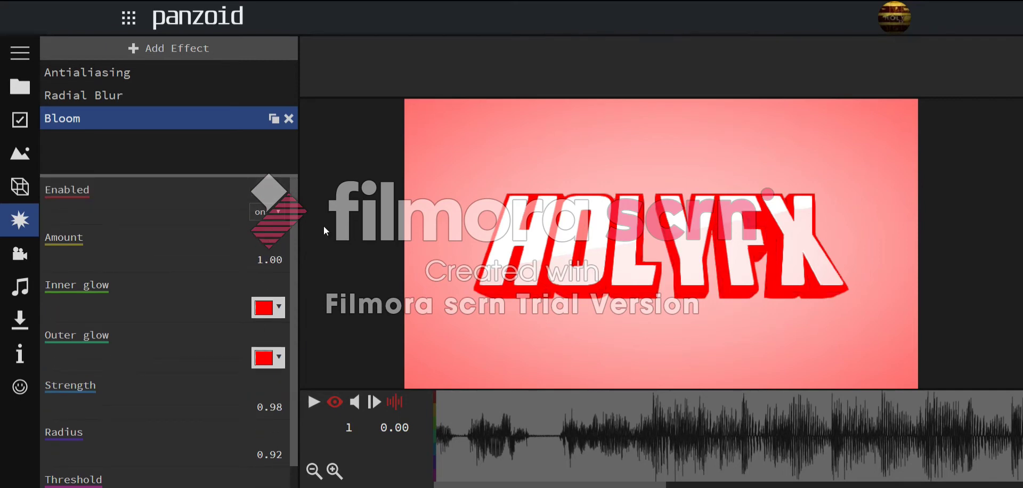
{"action": "scroll", "coordinate": [279, 397], "scroll_direction": "down", "scroll_amount": 1}
{"action": "scroll", "coordinate": [266, 271], "scroll_direction": "up", "scroll_amount": 1}
{"action": "left_click_drag", "start_coordinate": [269, 265], "coordinate": [275, 238]}
{"action": "scroll", "coordinate": [277, 298], "scroll_direction": "down", "scroll_amount": 1}
{"action": "scroll", "coordinate": [282, 329], "scroll_direction": "up", "scroll_amount": 1}
{"action": "scroll", "coordinate": [272, 422], "scroll_direction": "down", "scroll_amount": 1}
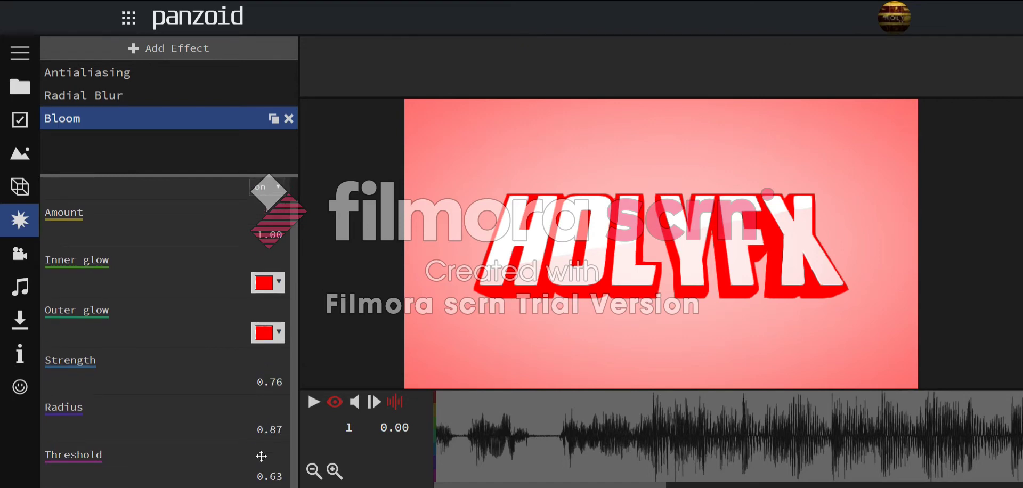
{"action": "scroll", "coordinate": [266, 363], "scroll_direction": "up", "scroll_amount": 1}
{"action": "left_click_drag", "start_coordinate": [274, 257], "coordinate": [274, 269]}
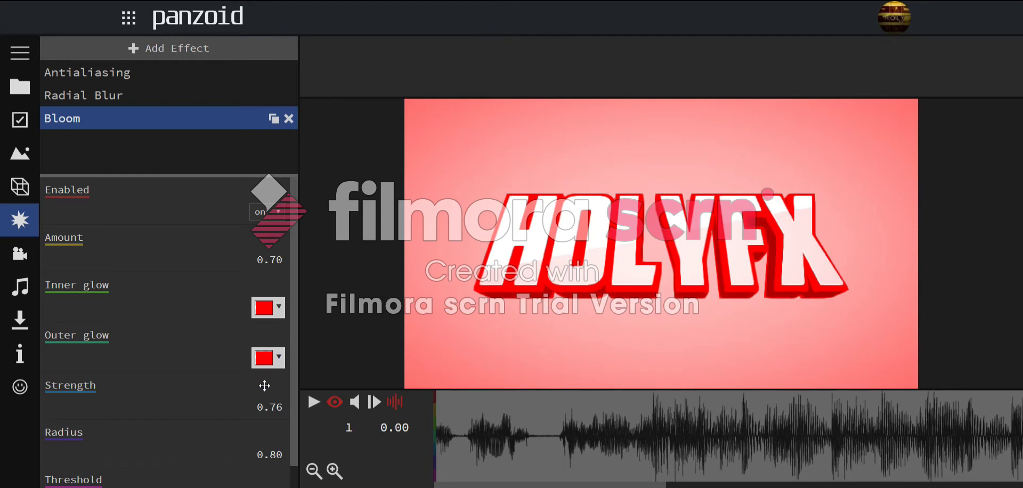
{"action": "left_click", "coordinate": [288, 118]}
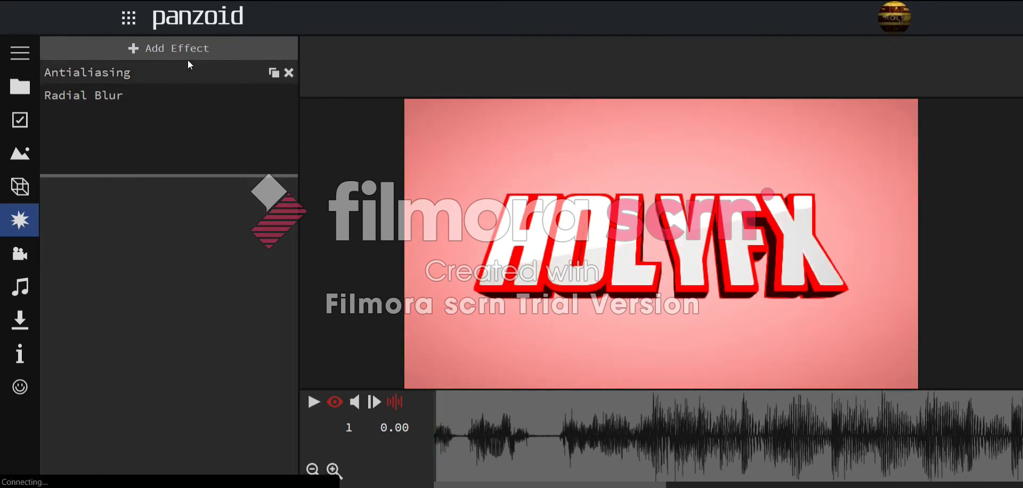
- Expand the Text group and select the third HOLYFX text layer
{"action": "left_click", "coordinate": [20, 186]}
{"action": "left_click", "coordinate": [53, 73]}
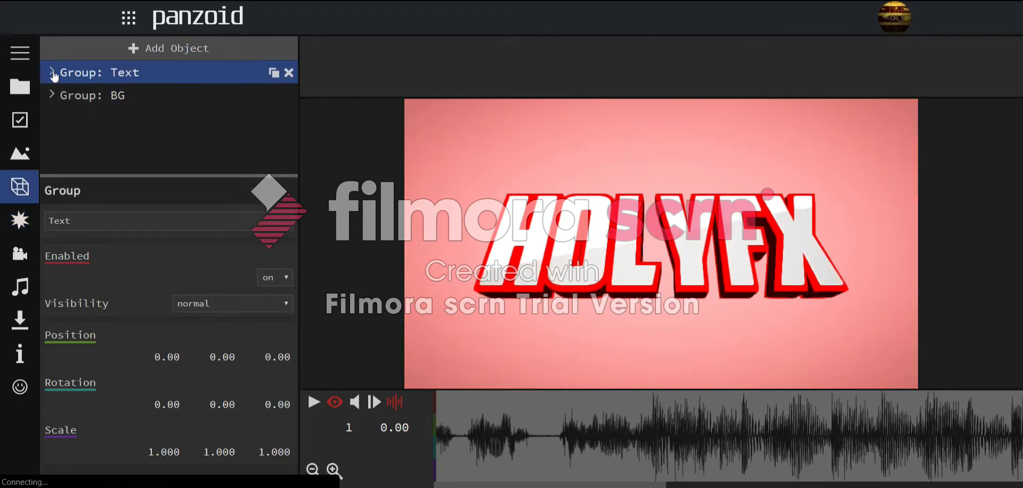
{"action": "left_click", "coordinate": [57, 96]}
{"action": "scroll", "coordinate": [78, 121], "scroll_direction": "down", "scroll_amount": 1}
{"action": "scroll", "coordinate": [78, 120], "scroll_direction": "down", "scroll_amount": 1}
{"action": "left_click", "coordinate": [79, 119]}
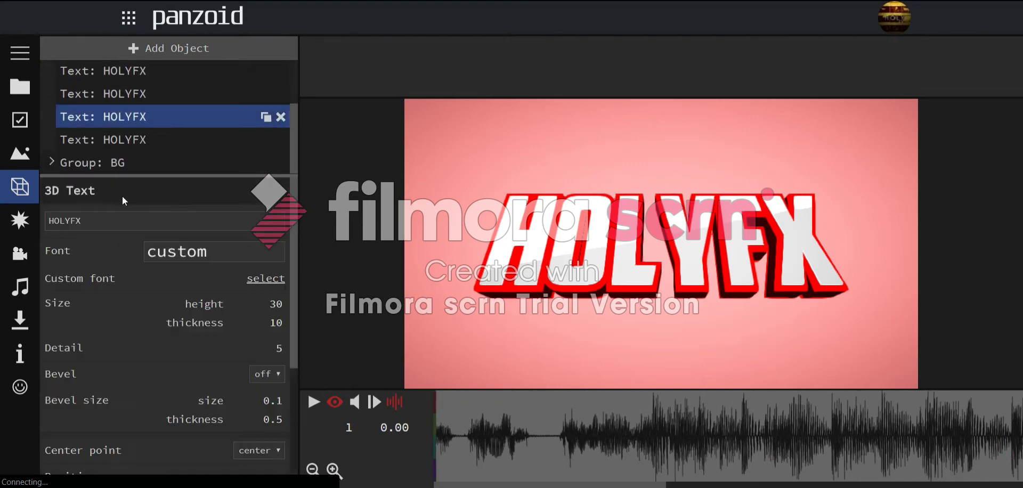
{"action": "scroll", "coordinate": [160, 229], "scroll_direction": "down", "scroll_amount": 4}
- Change that grey text layer's colour to a pale pink
{"action": "left_click", "coordinate": [264, 471]}
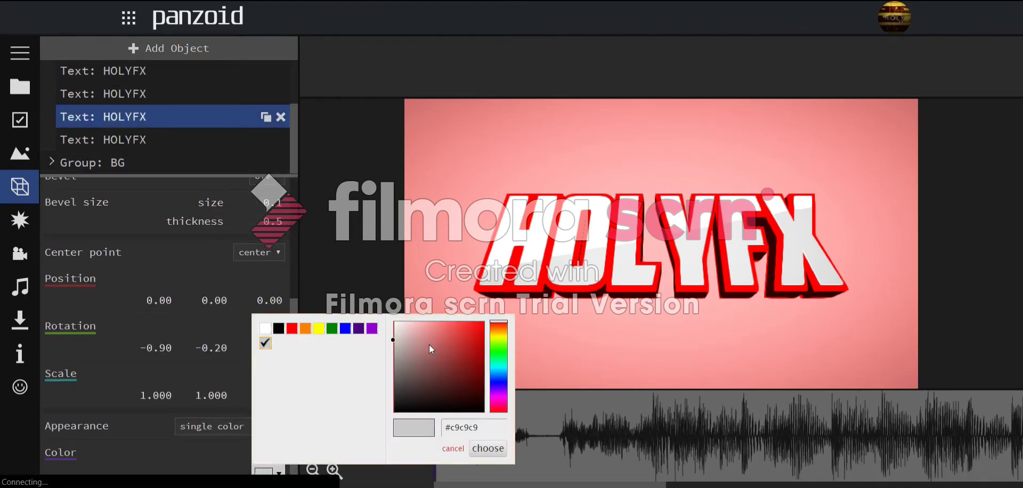
{"action": "mouse_move", "coordinate": [398, 342]}
{"action": "left_mouse_down"}
{"action": "mouse_move", "coordinate": [446, 344]}
{"action": "mouse_move", "coordinate": [435, 312]}
{"action": "left_mouse_up"}
{"action": "left_click", "coordinate": [435, 311]}
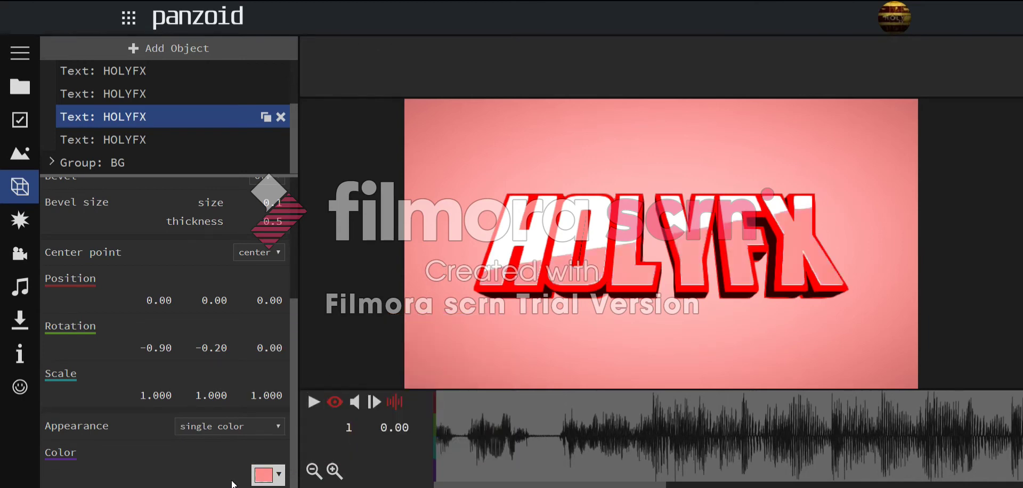
{"action": "left_click", "coordinate": [255, 481]}
{"action": "left_click", "coordinate": [422, 362]}
{"action": "left_click", "coordinate": [427, 276]}
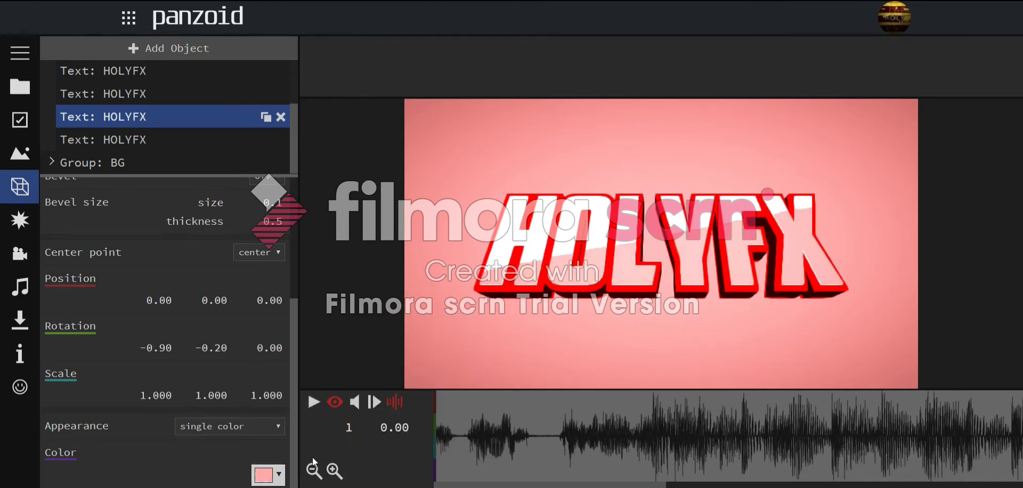
{"action": "left_click", "coordinate": [263, 477]}
{"action": "left_click", "coordinate": [410, 298]}
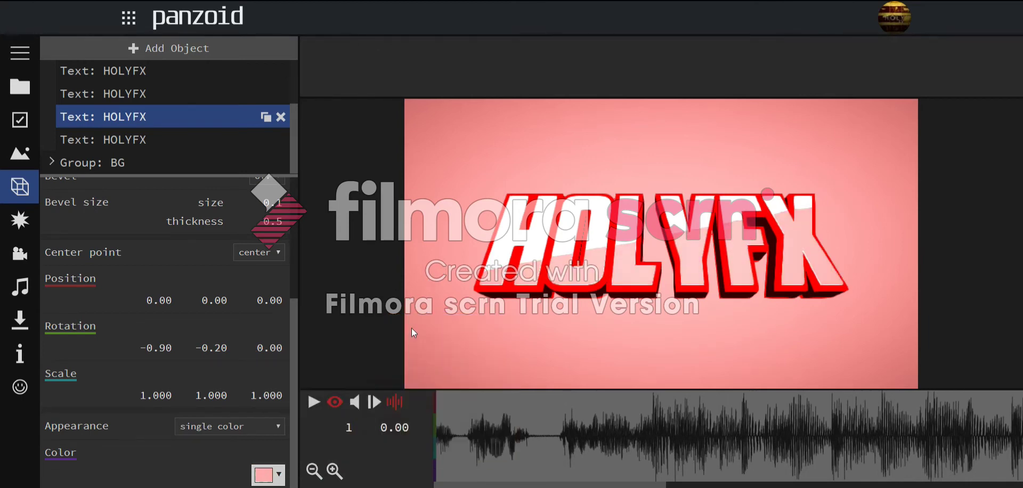
{"action": "left_click", "coordinate": [272, 474]}
{"action": "left_click_drag", "start_coordinate": [425, 343], "coordinate": [412, 290]}
{"action": "left_click", "coordinate": [411, 290]}
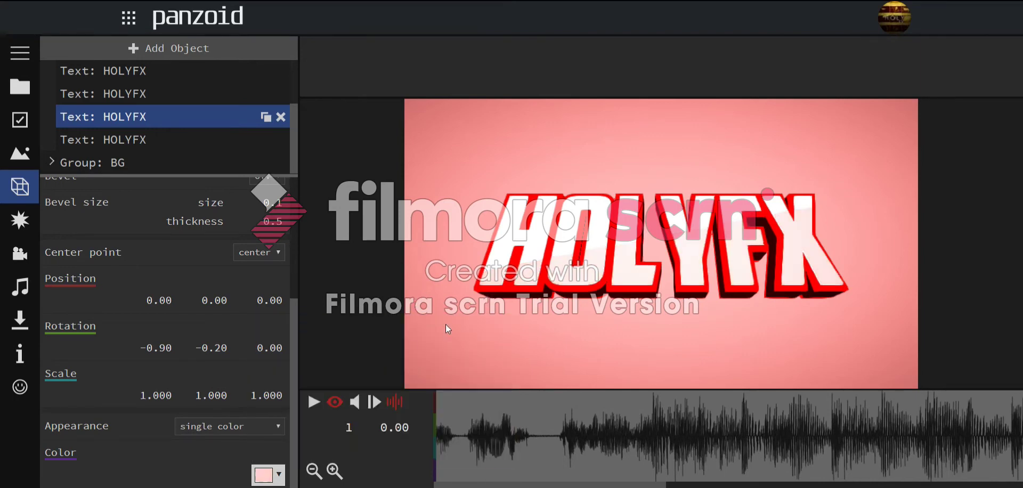
{"action": "left_click", "coordinate": [258, 469]}
{"action": "left_click_drag", "start_coordinate": [440, 337], "coordinate": [422, 301]}
{"action": "left_click", "coordinate": [421, 300]}
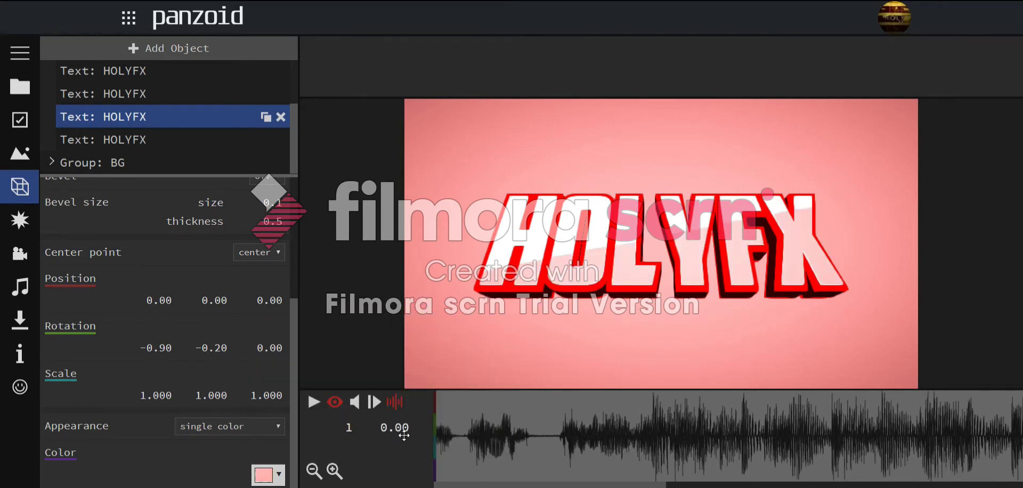
- Collapse the Text group and select the BG group
{"action": "scroll", "coordinate": [97, 96], "scroll_direction": "up", "scroll_amount": 3}
{"action": "left_click", "coordinate": [79, 73]}
{"action": "left_click", "coordinate": [54, 75]}
{"action": "left_click", "coordinate": [51, 72]}
{"action": "left_click", "coordinate": [91, 73]}
{"action": "left_click", "coordinate": [90, 95]}
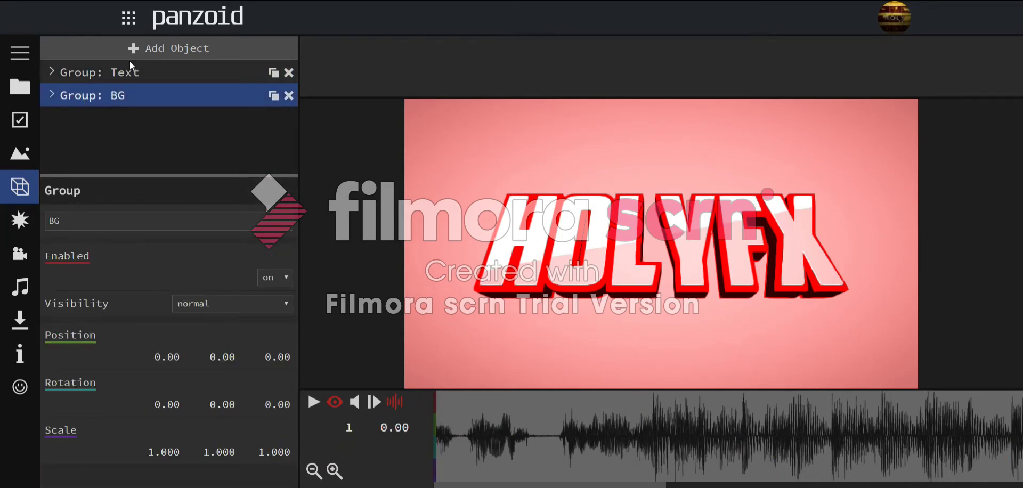
- Add a donut shape to the scene
{"action": "left_click", "coordinate": [20, 220]}
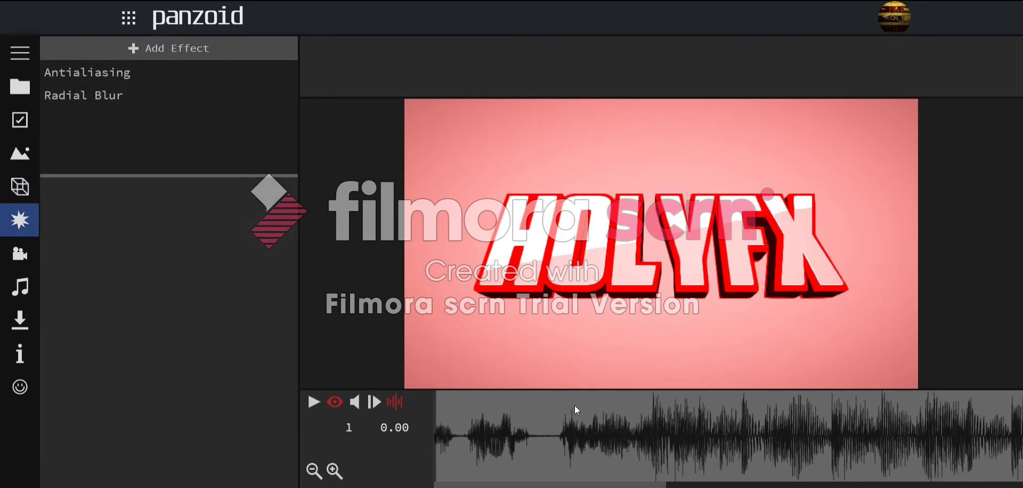
{"action": "left_click", "coordinate": [20, 187]}
{"action": "left_click", "coordinate": [130, 49]}
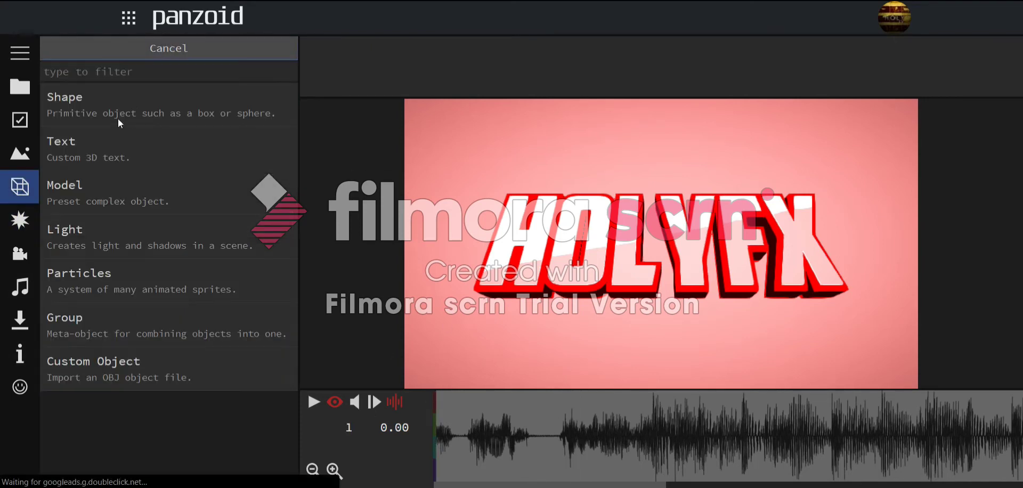
{"action": "left_click", "coordinate": [107, 103]}
{"action": "left_click", "coordinate": [96, 241]}
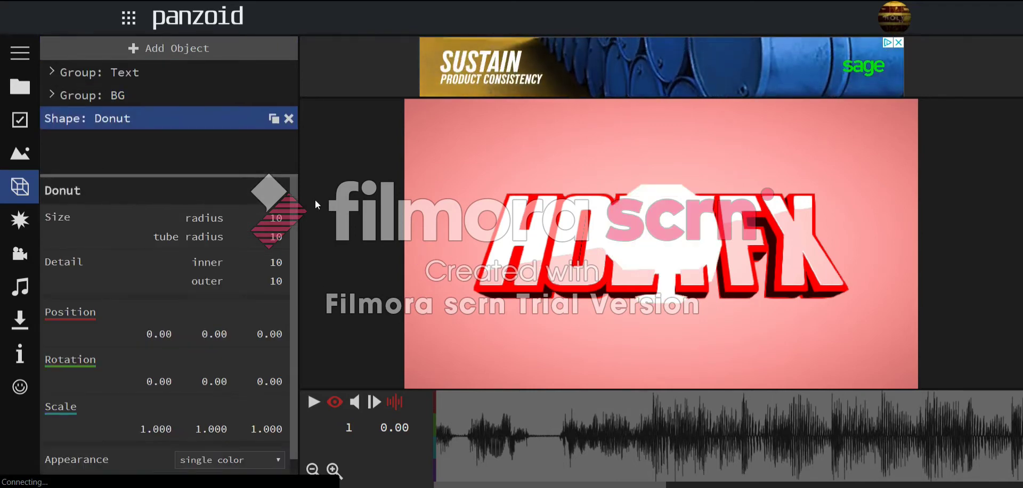
- Make the donut a flat diamond: radius 23, outer detail 4, depth 0.001
{"action": "left_click_drag", "start_coordinate": [341, 152], "coordinate": [343, 150]}
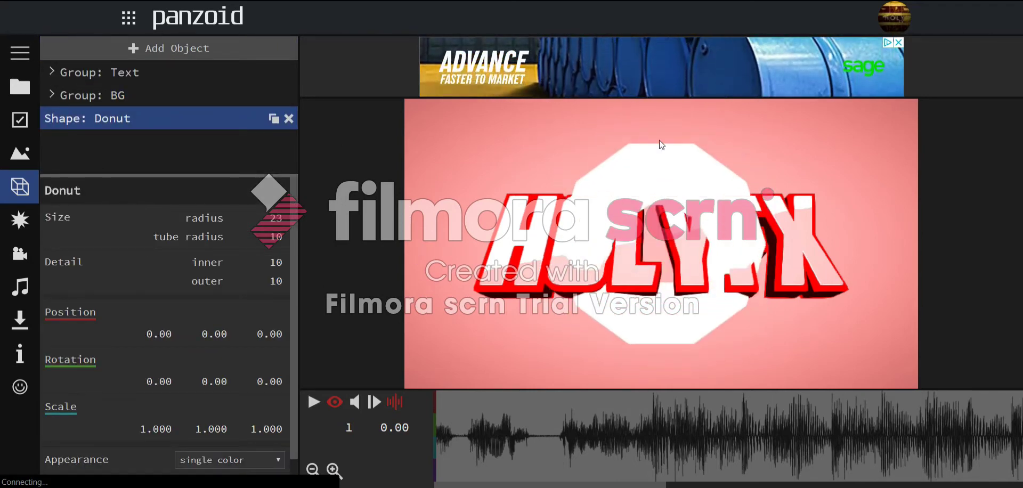
{"action": "left_click", "coordinate": [269, 281]}
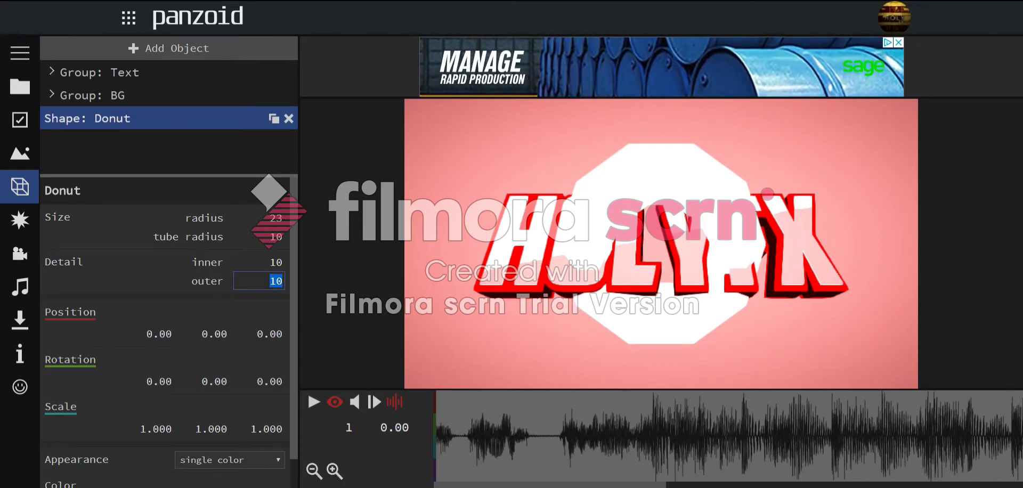
{"action": "type", "text": "4"}
{"action": "key", "text": "Return"}
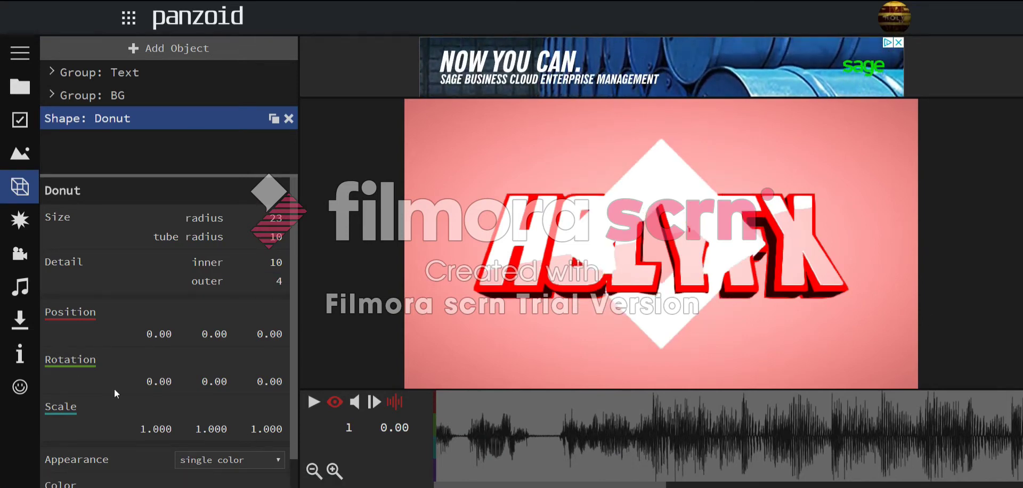
{"action": "left_click_drag", "start_coordinate": [278, 420], "coordinate": [299, 407]}
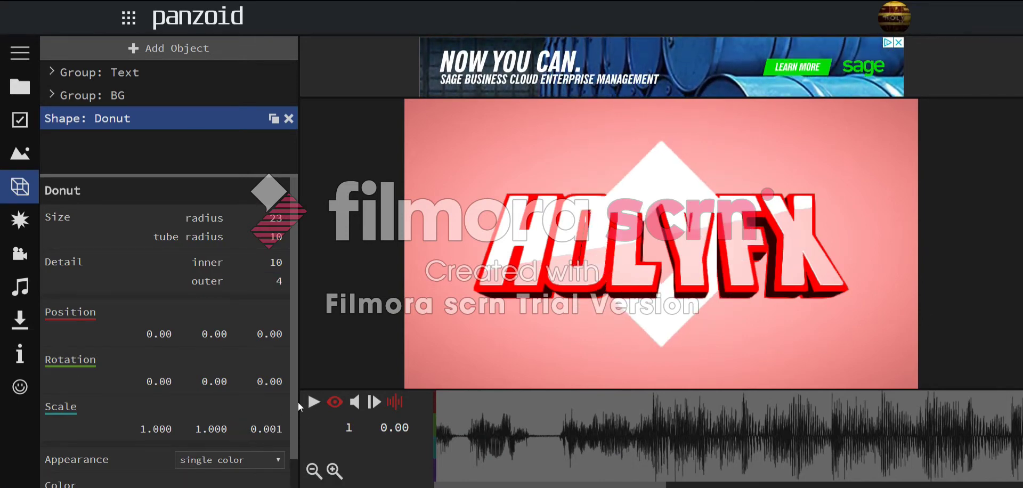
- Push the diamond back behind the HOLYFX text
{"action": "left_click", "coordinate": [334, 402]}
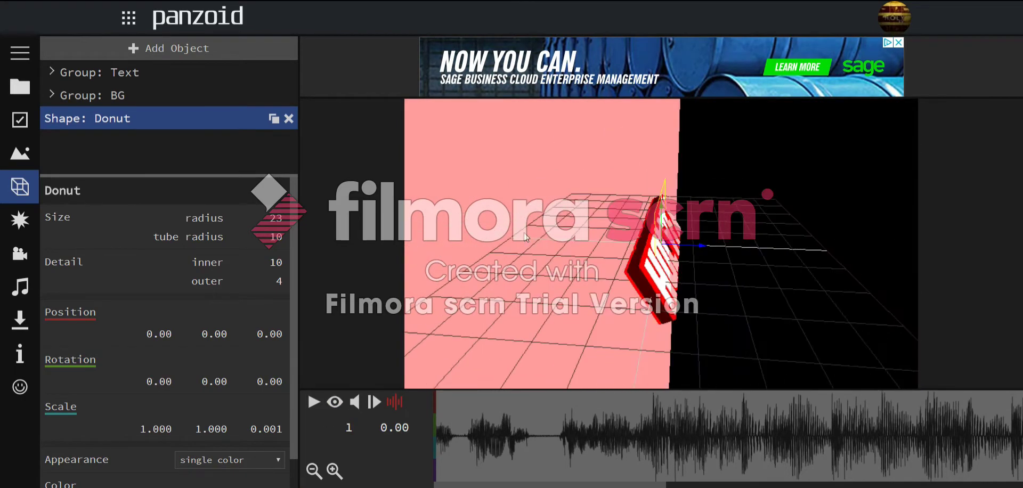
{"action": "left_click_drag", "start_coordinate": [681, 282], "coordinate": [612, 256]}
{"action": "left_click_drag", "start_coordinate": [578, 277], "coordinate": [585, 276]}
{"action": "left_click", "coordinate": [334, 406]}
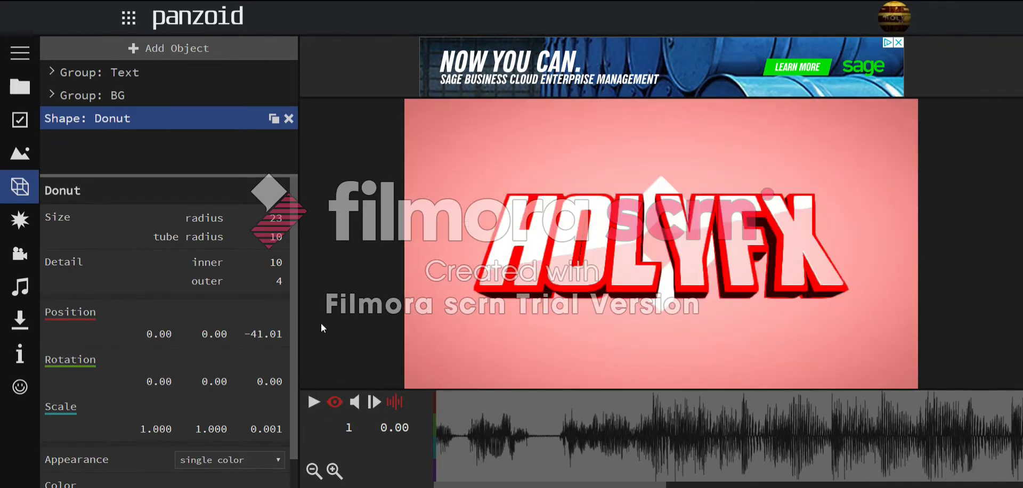
- Raise the diamond's radius to 81 and preview playback from frame 42
{"action": "left_click_drag", "start_coordinate": [284, 186], "coordinate": [277, 217]}
{"action": "type", "text": "65"}
{"action": "key", "text": "Return"}
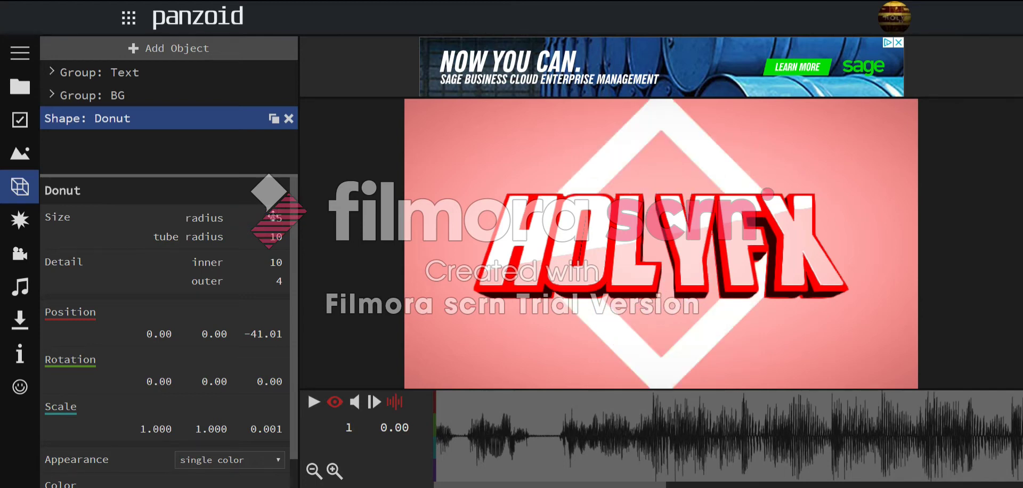
{"action": "left_click_drag", "start_coordinate": [272, 216], "coordinate": [289, 169]}
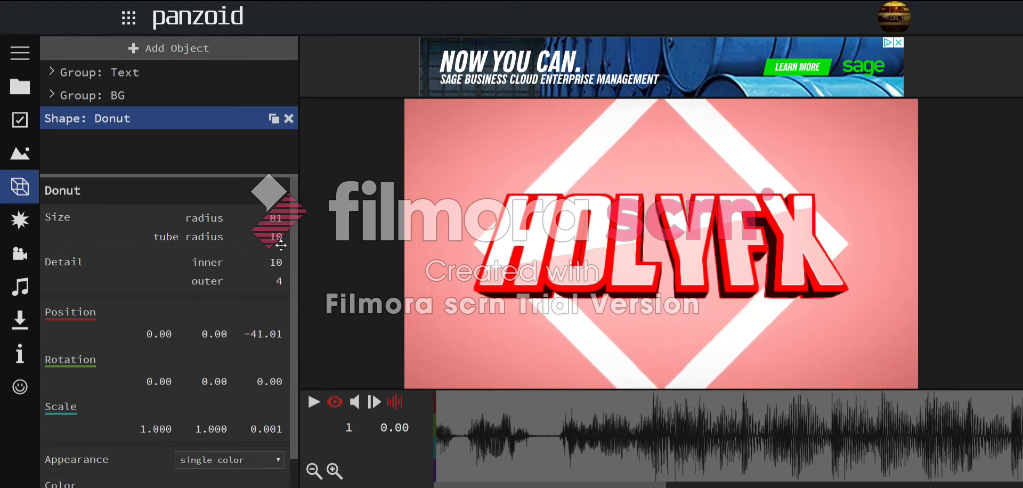
{"action": "left_click_drag", "start_coordinate": [503, 430], "coordinate": [557, 402]}
{"action": "key", "text": "space"}
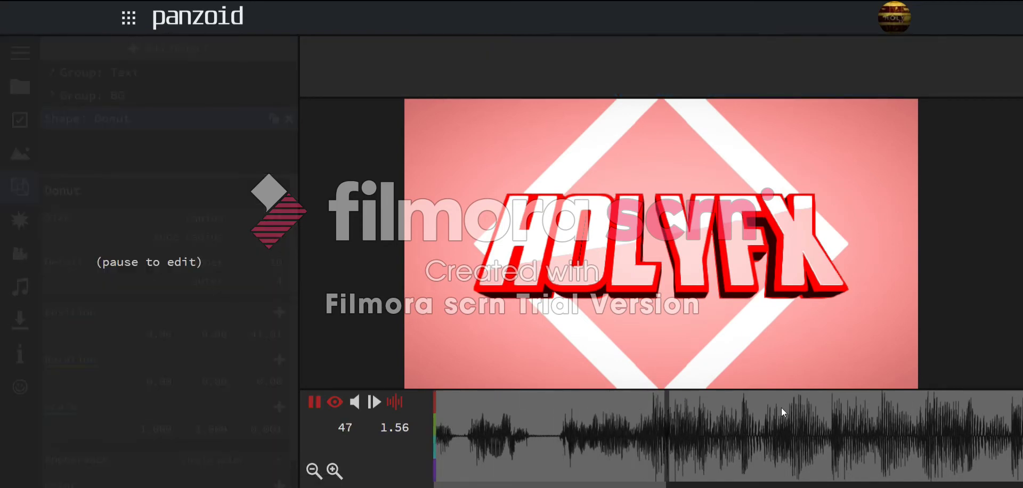
- At about 2.03 s, set the diamond's scale to 0.001 and keyframe it
{"action": "key", "text": "space"}
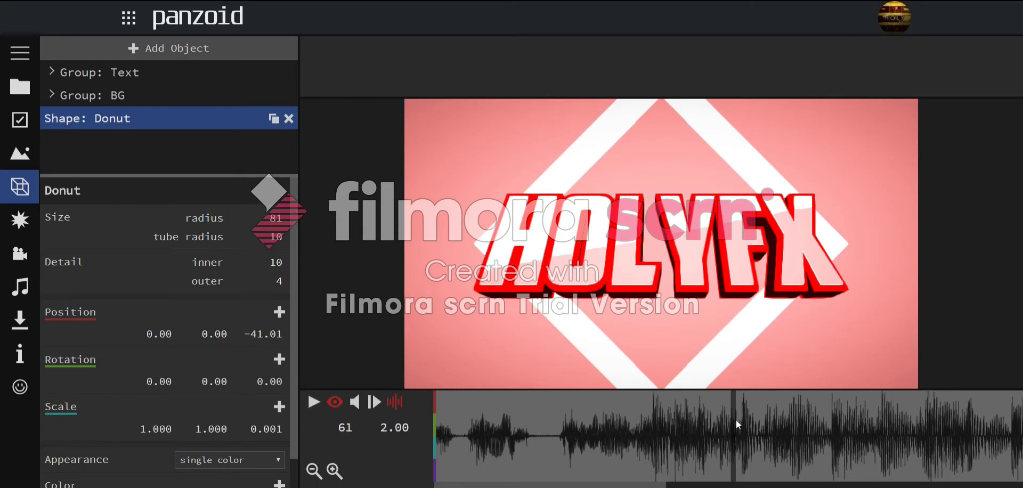
{"action": "left_click", "coordinate": [727, 410]}
{"action": "left_click_drag", "start_coordinate": [731, 410], "coordinate": [743, 414]}
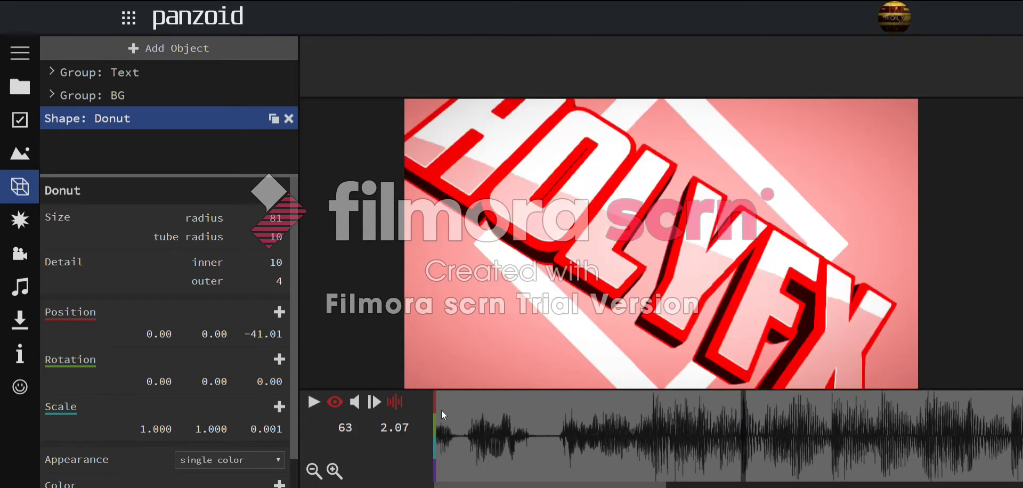
{"action": "left_click_drag", "start_coordinate": [192, 423], "coordinate": [175, 427]}
{"action": "left_click", "coordinate": [175, 427]}
{"action": "type", "text": "0"}
{"action": "left_click", "coordinate": [202, 427]}
{"action": "type", "text": "0"}
{"action": "key", "text": "Return"}
{"action": "left_click", "coordinate": [277, 407]}
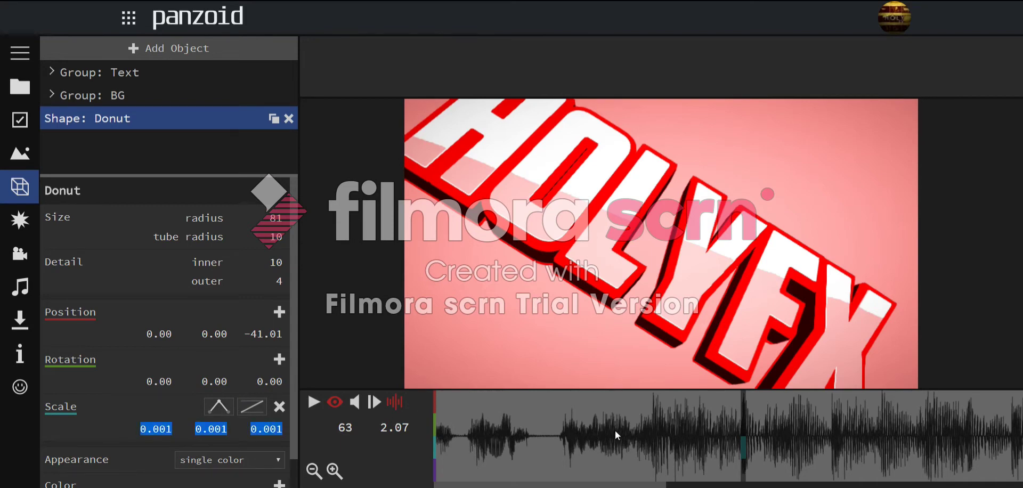
{"action": "left_click", "coordinate": [438, 415]}
{"action": "left_click", "coordinate": [211, 424]}
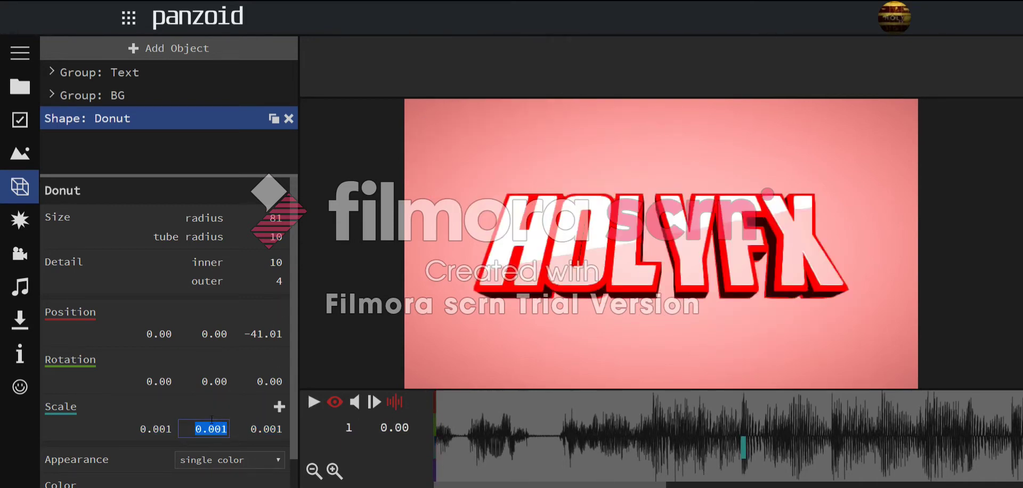
{"action": "left_click", "coordinate": [1000, 459]}
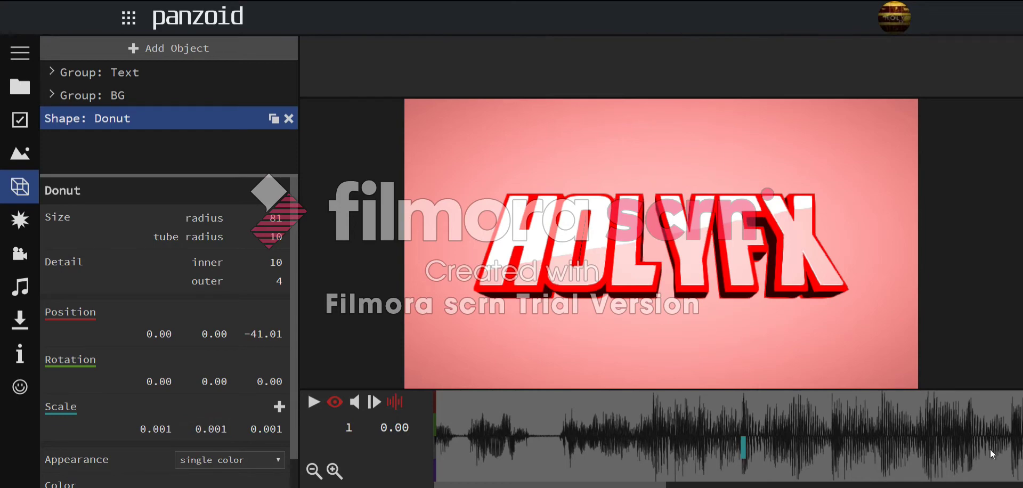
- At about 2.60 s, add a scale keyframe with X and Y at 0.400
{"action": "left_click_drag", "start_coordinate": [674, 414], "coordinate": [827, 429]}
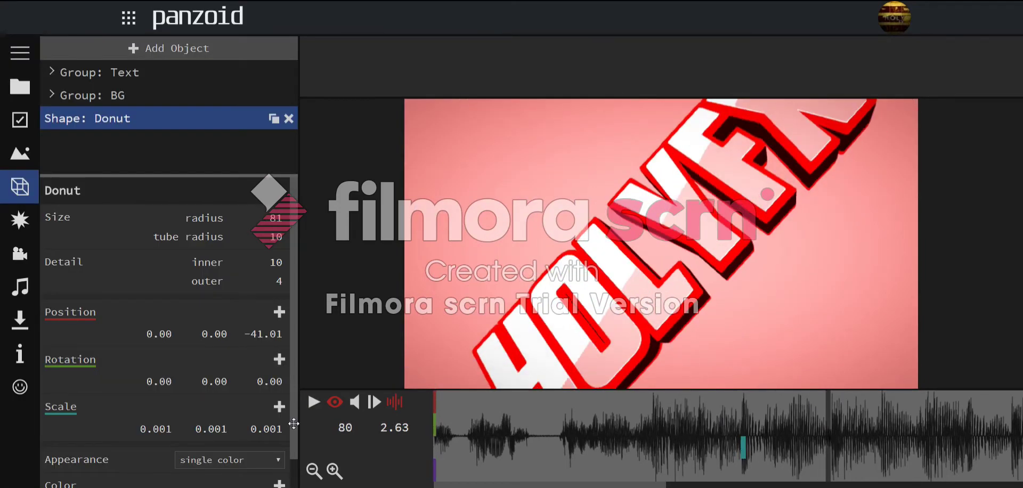
{"action": "left_click", "coordinate": [279, 407]}
{"action": "left_click", "coordinate": [211, 429]}
{"action": "type", "text": "0.4"}
{"action": "key", "text": "Return"}
{"action": "left_click", "coordinate": [150, 426]}
{"action": "type", "text": "0.4"}
{"action": "key", "text": "Return"}
{"action": "left_click_drag", "start_coordinate": [741, 406], "coordinate": [831, 426]}
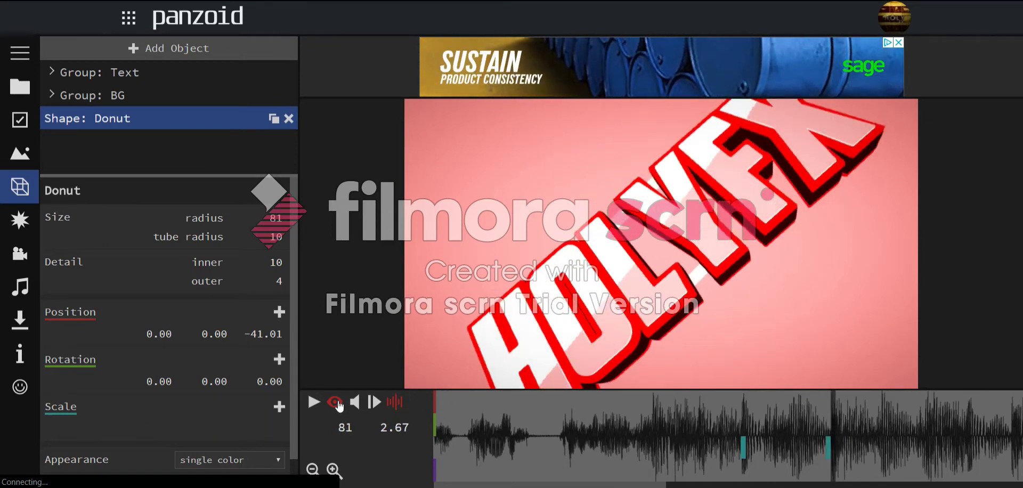
- Give the 0.400 scale keyframe an ease-out easing curve
{"action": "left_click", "coordinate": [827, 426]}
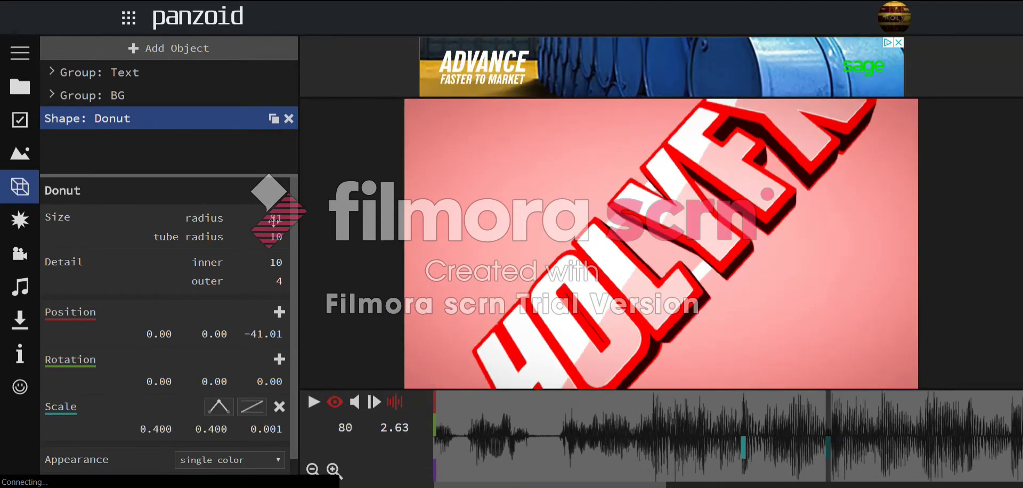
{"action": "left_click", "coordinate": [252, 407]}
{"action": "scroll", "coordinate": [312, 346], "scroll_direction": "down", "scroll_amount": 4}
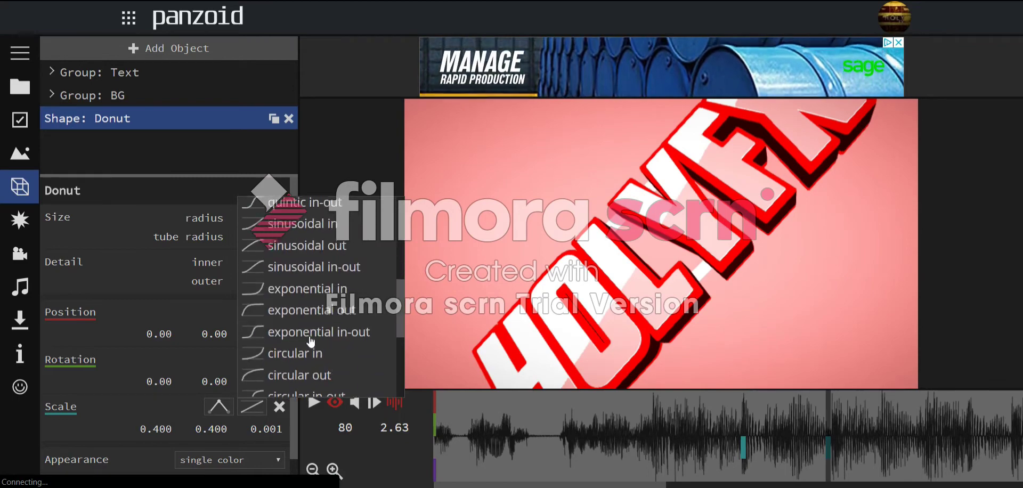
{"action": "scroll", "coordinate": [296, 329], "scroll_direction": "up", "scroll_amount": 4}
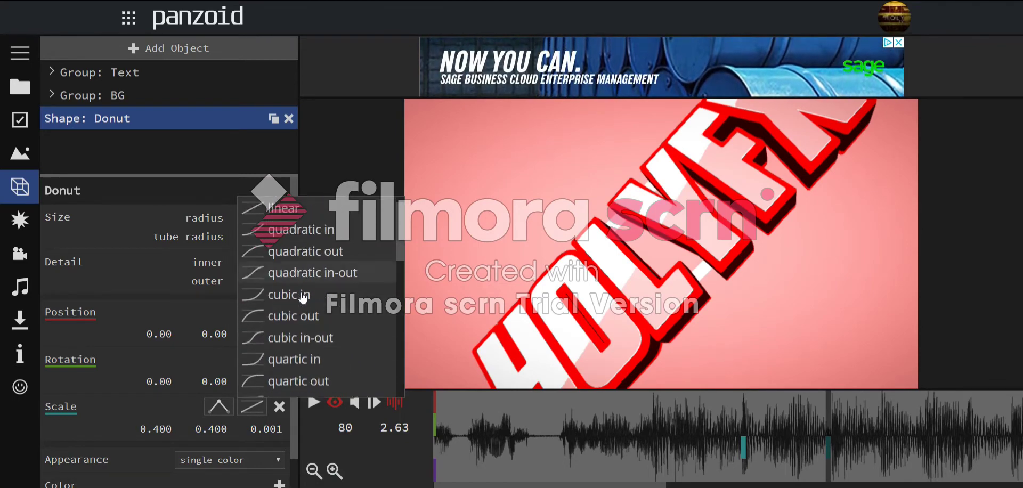
{"action": "left_click", "coordinate": [299, 379]}
- Preview the diamond's eased growth from frame 49 and from the frame-80 keyframe
{"action": "left_click", "coordinate": [676, 416]}
{"action": "key", "text": "space"}
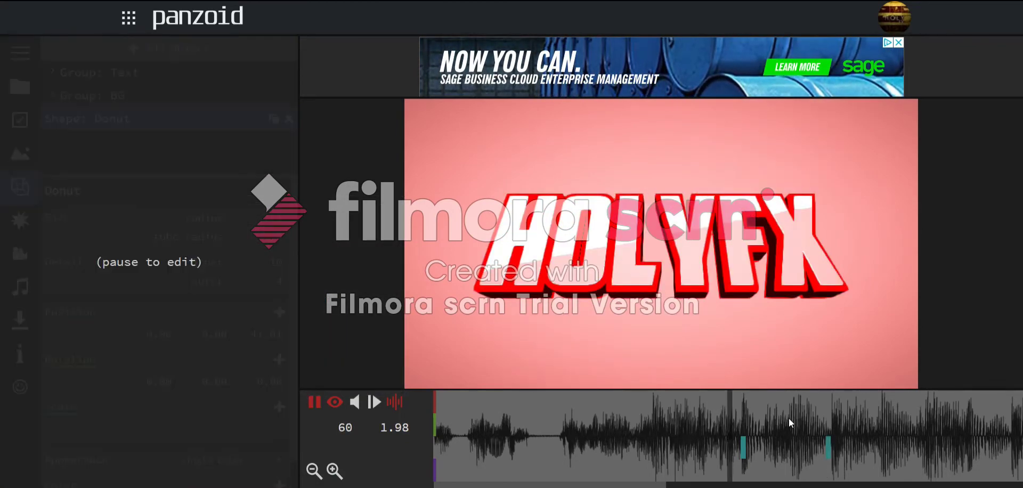
{"action": "key", "text": "space"}
{"action": "left_click", "coordinate": [829, 413]}
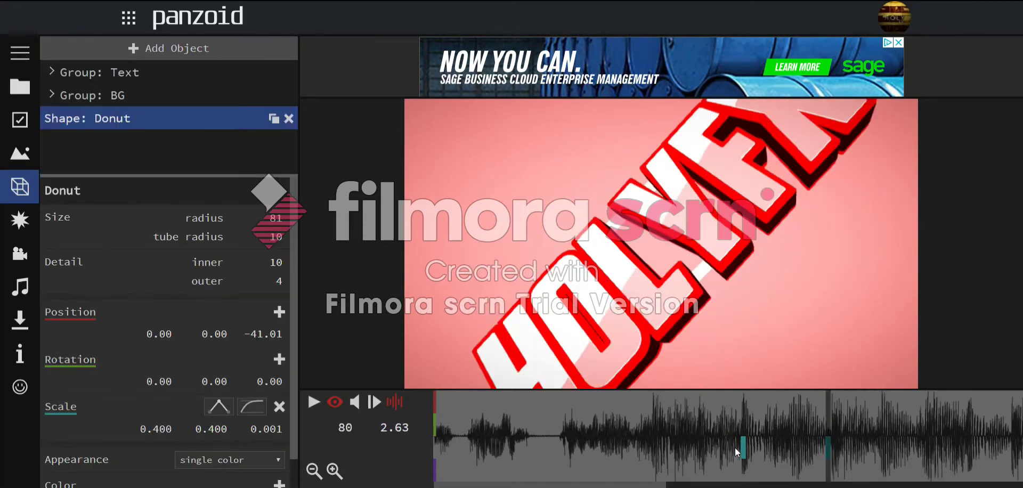
{"action": "key", "text": "space"}
{"action": "key", "text": "space"}
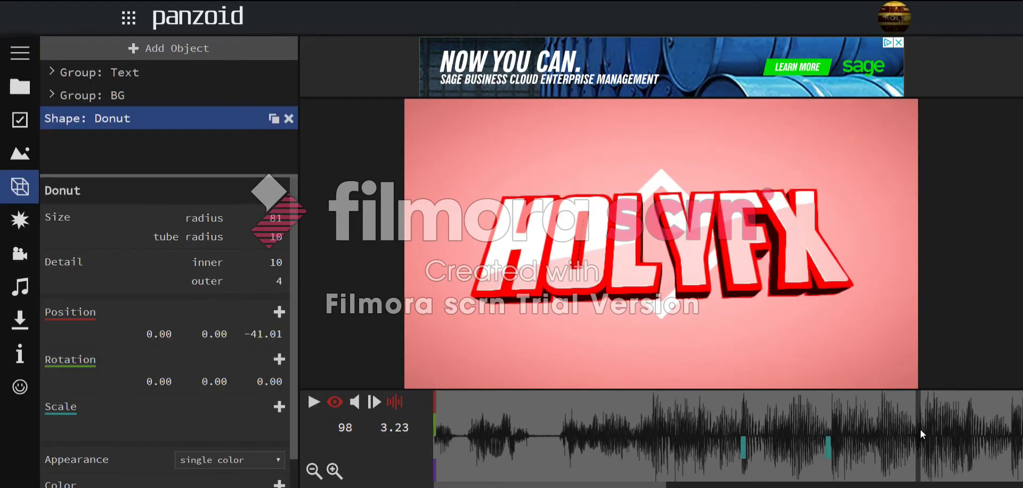
- Move a scale keyframe later and set the diamond's Scale X and Y to 1.000
{"action": "left_click_drag", "start_coordinate": [862, 450], "coordinate": [916, 441]}
{"action": "left_click", "coordinate": [217, 431]}
{"action": "type", "text": "1"}
{"action": "key", "text": "Return"}
{"action": "left_click", "coordinate": [154, 429]}
{"action": "type", "text": "1"}
{"action": "key", "text": "Return"}
- Replay the growth from frame 73 and check the diamond around frames 100–107
{"action": "left_click", "coordinate": [781, 416]}
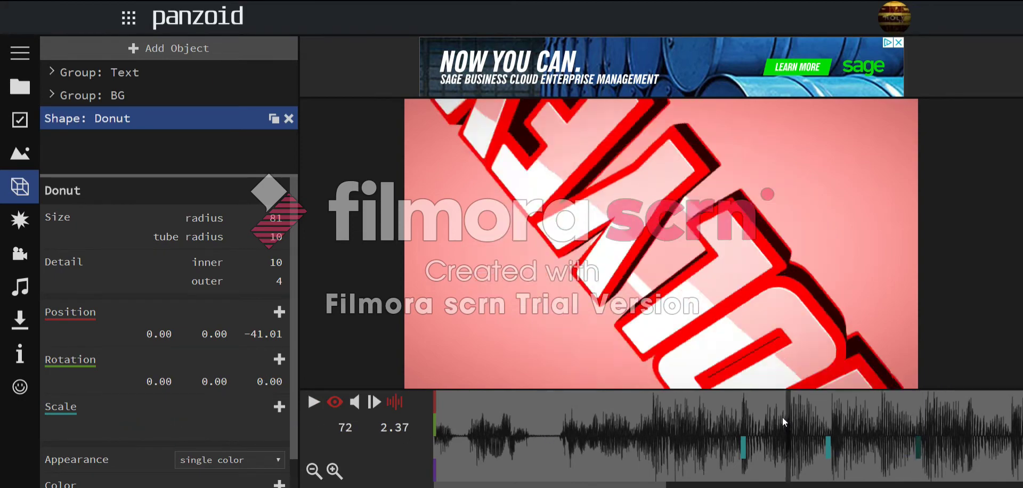
{"action": "key", "text": "space"}
{"action": "key", "text": "space"}
{"action": "left_click", "coordinate": [963, 429]}
{"action": "left_click_drag", "start_coordinate": [998, 437], "coordinate": [913, 441]}
- Scrub between frames 97 and 116 to confirm the full-size diamond at frame 107
{"action": "key", "text": "space"}
{"action": "key", "text": "space"}
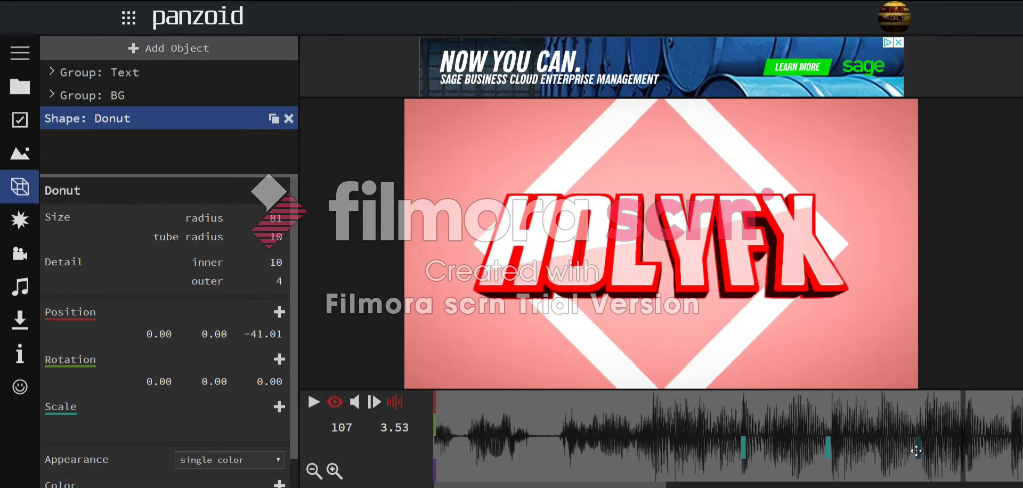
{"action": "left_click_drag", "start_coordinate": [657, 484], "coordinate": [755, 484]}
{"action": "left_click", "coordinate": [674, 424]}
{"action": "key", "text": "space"}
{"action": "key", "text": "space"}
{"action": "left_click", "coordinate": [665, 429]}
{"action": "key", "text": "space"}
{"action": "key", "text": "space"}
{"action": "key", "text": "space"}
{"action": "key", "text": "space"}
{"action": "left_click", "coordinate": [715, 434]}
{"action": "key", "text": "space"}
{"action": "key", "text": "space"}
{"action": "left_click", "coordinate": [759, 433]}
{"action": "left_click_drag", "start_coordinate": [758, 433], "coordinate": [713, 435]}
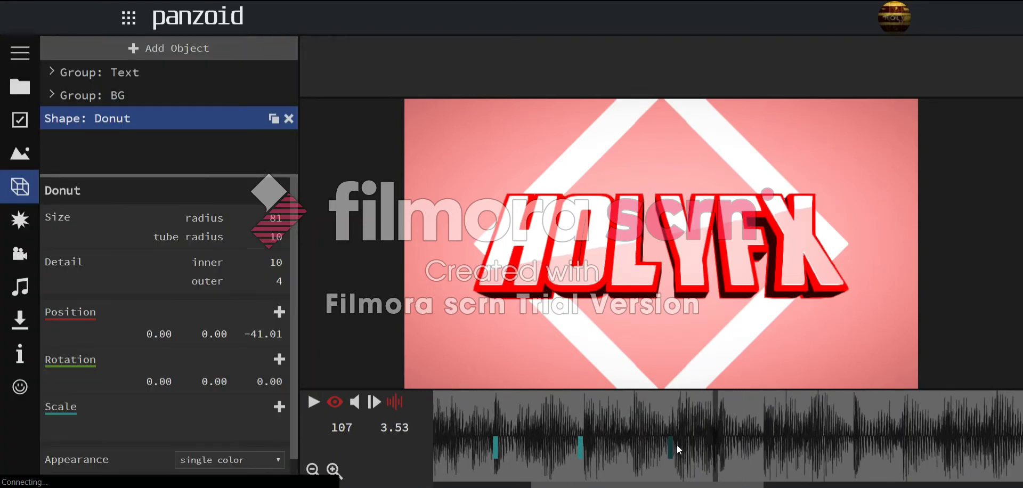
- Add a scale keyframe at 3.53 s with Scale X and Y of 3.000
{"action": "left_click", "coordinate": [279, 407]}
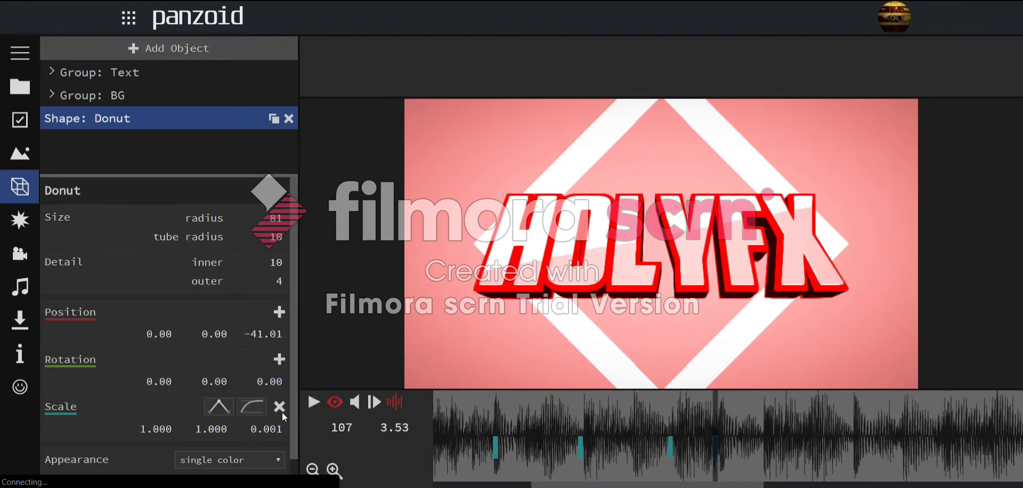
{"action": "left_click", "coordinate": [227, 426]}
{"action": "type", "text": "3"}
{"action": "key", "text": "Return"}
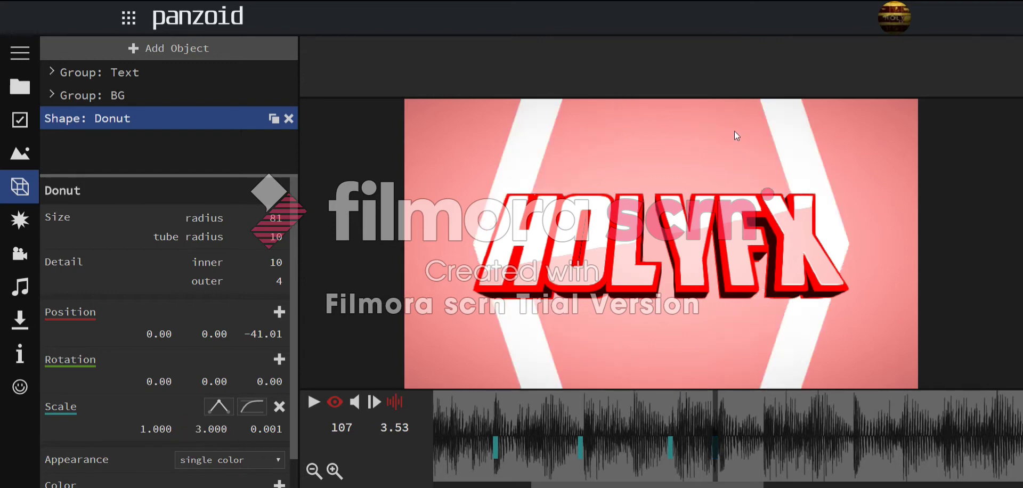
{"action": "left_click", "coordinate": [153, 427]}
{"action": "type", "text": "3"}
{"action": "key", "text": "Return"}
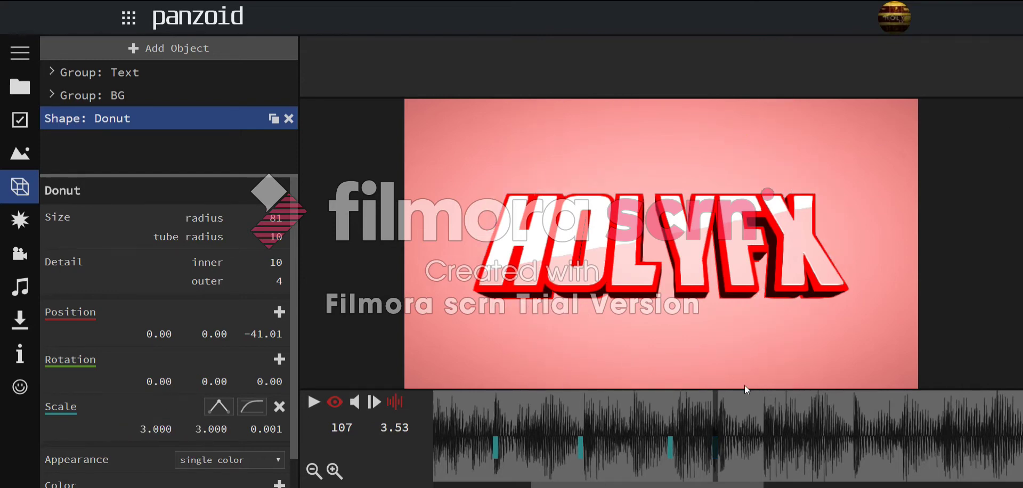
- Try Scale X and Y of 2.000, then drag the scale values wider with depth 0.010
{"action": "left_click", "coordinate": [210, 429]}
{"action": "type", "text": "2"}
{"action": "key", "text": "Return"}
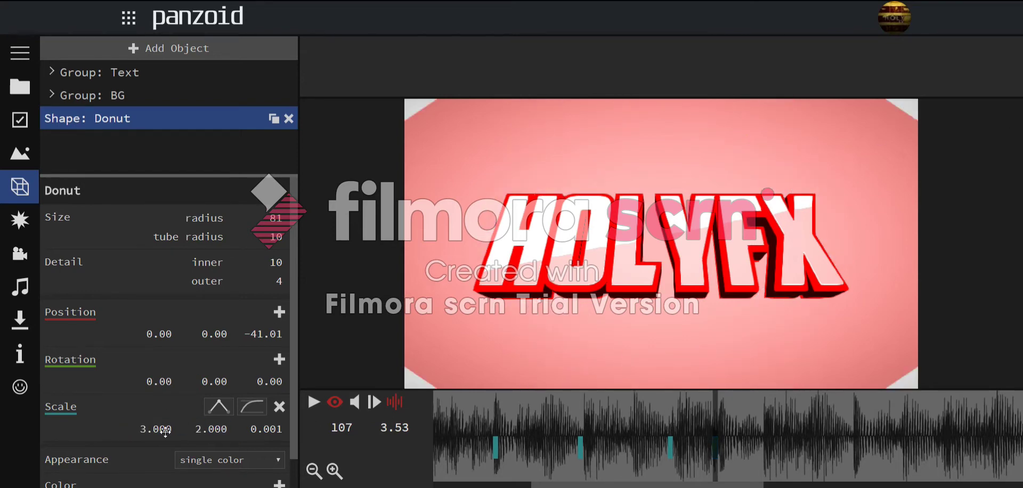
{"action": "left_click", "coordinate": [160, 430]}
{"action": "type", "text": "2"}
{"action": "key", "text": "Return"}
{"action": "left_click_drag", "start_coordinate": [153, 425], "coordinate": [133, 431]}
{"action": "left_click_drag", "start_coordinate": [246, 432], "coordinate": [199, 384]}
{"action": "left_click_drag", "start_coordinate": [160, 429], "coordinate": [260, 238]}
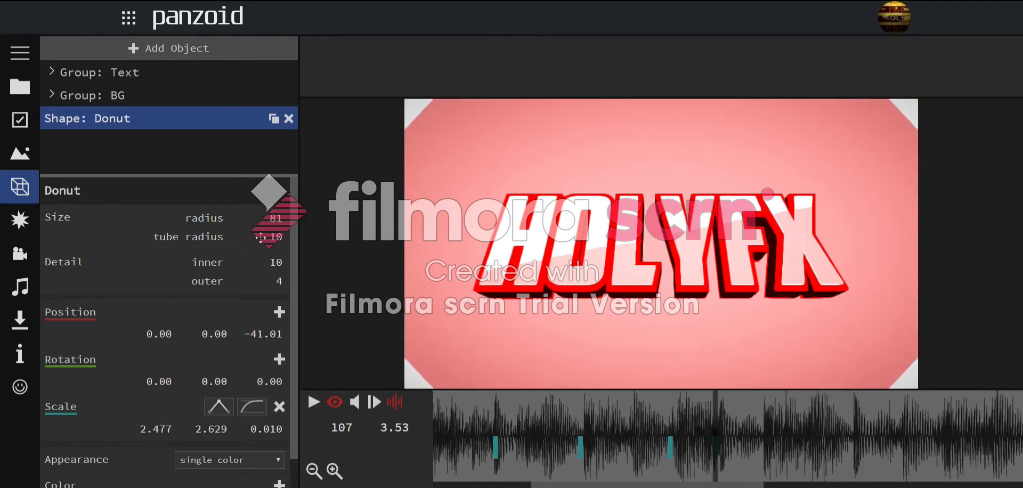
- Set Scale X to 2.500 and Scale Y to 2.600
{"action": "left_click", "coordinate": [139, 430]}
{"action": "type", "text": "2.5"}
{"action": "key", "text": "Return"}
{"action": "left_click", "coordinate": [203, 426]}
{"action": "type", "text": "2.5"}
{"action": "key", "text": "Return"}
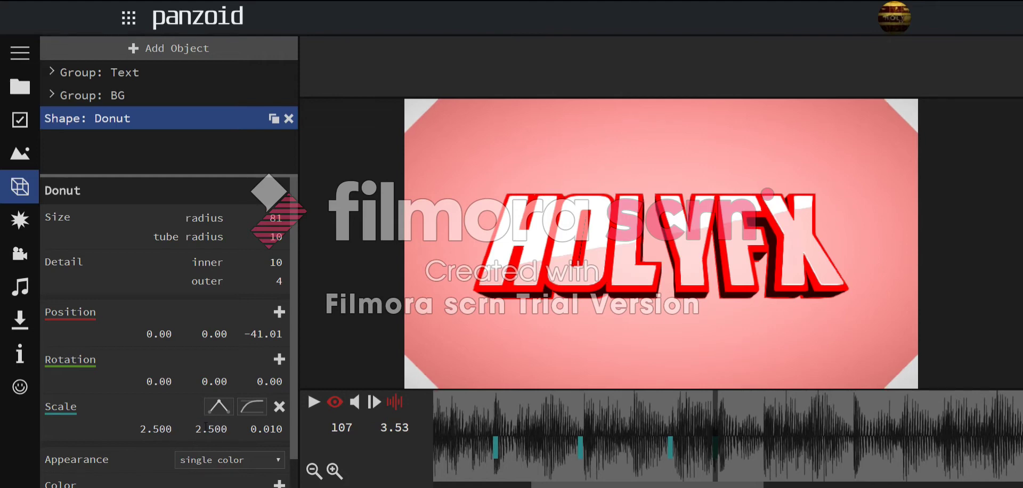
{"action": "left_click", "coordinate": [205, 426]}
{"action": "type", "text": "2.6"}
{"action": "key", "text": "Return"}
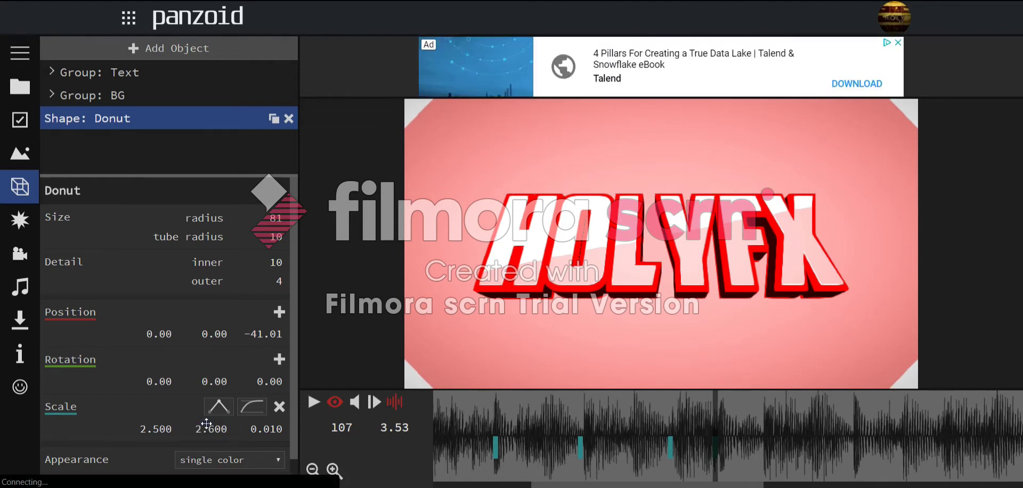
- Raise Scale X to 3.5 and re-enter Scale Y as 3.000
{"action": "left_click", "coordinate": [156, 426]}
{"action": "key", "text": "Return"}
{"action": "left_click", "coordinate": [156, 426]}
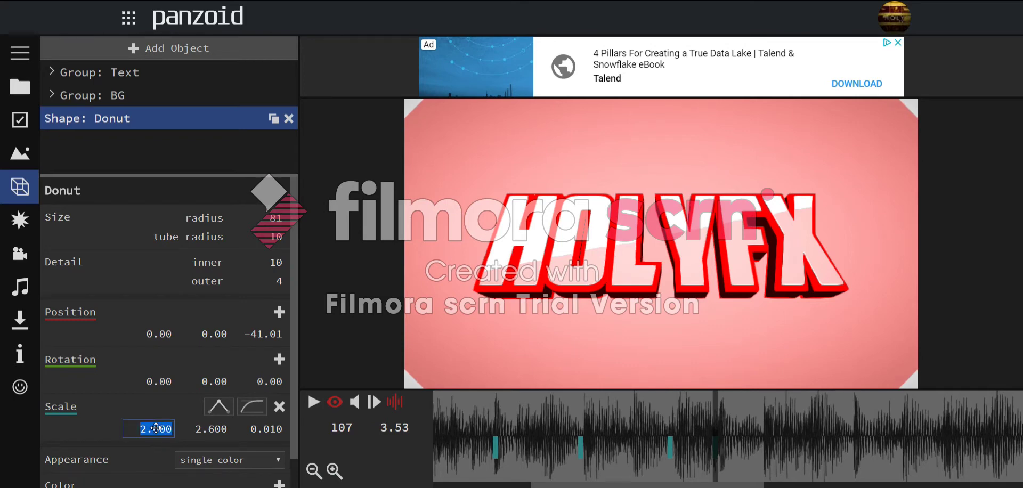
{"action": "type", "text": "3.5"}
{"action": "key", "text": "Return"}
{"action": "left_click", "coordinate": [224, 437]}
{"action": "type", "text": "3"}
{"action": "key", "text": "Return"}
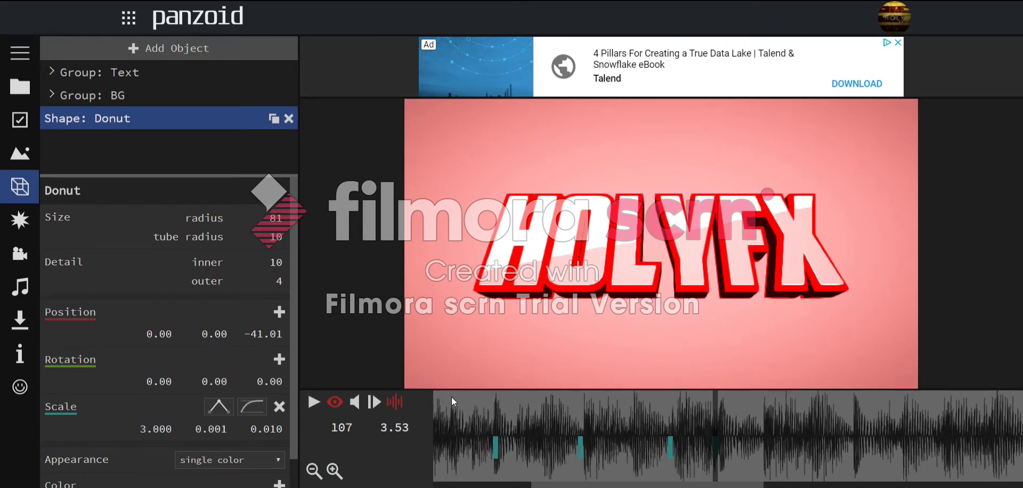
{"action": "left_click", "coordinate": [213, 428]}
{"action": "type", "text": "3"}
{"action": "key", "text": "Return"}
- Play from about 1.9 s to watch the diamond swell past the frame
{"action": "left_click", "coordinate": [483, 421]}
{"action": "key", "text": "space"}
{"action": "left_click_drag", "start_coordinate": [652, 426], "coordinate": [635, 405]}
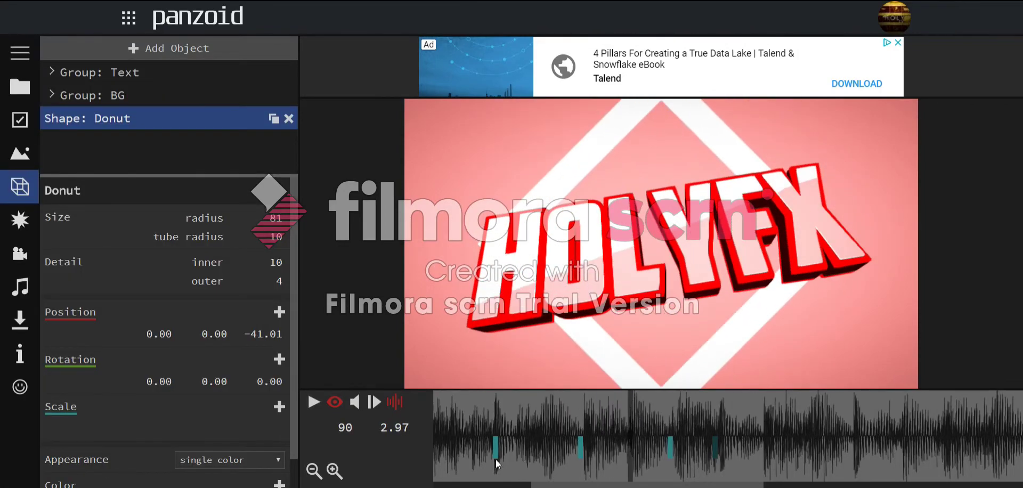
{"action": "left_click", "coordinate": [498, 443]}
{"action": "left_click", "coordinate": [577, 445]}
{"action": "left_click", "coordinate": [579, 446]}
{"action": "left_click", "coordinate": [670, 442]}
{"action": "left_click", "coordinate": [580, 420]}
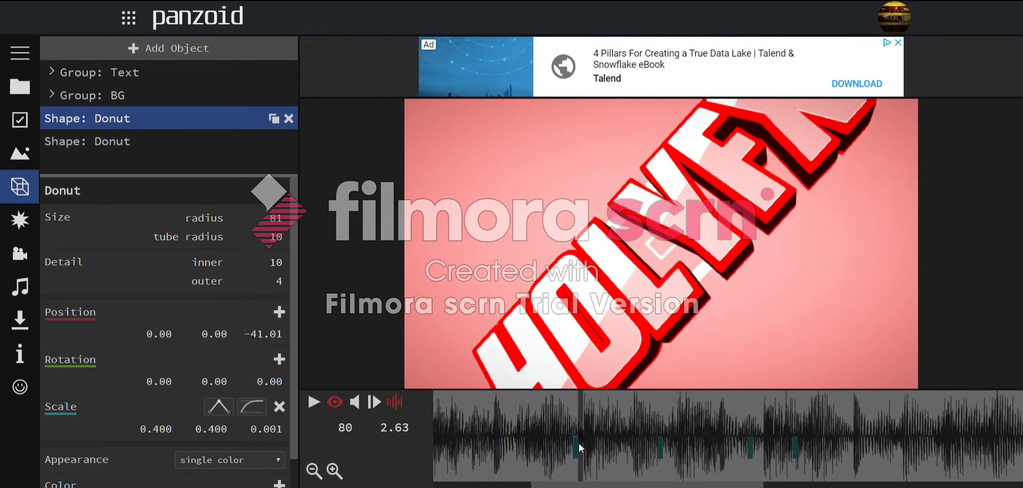
{"action": "key", "text": "space"}
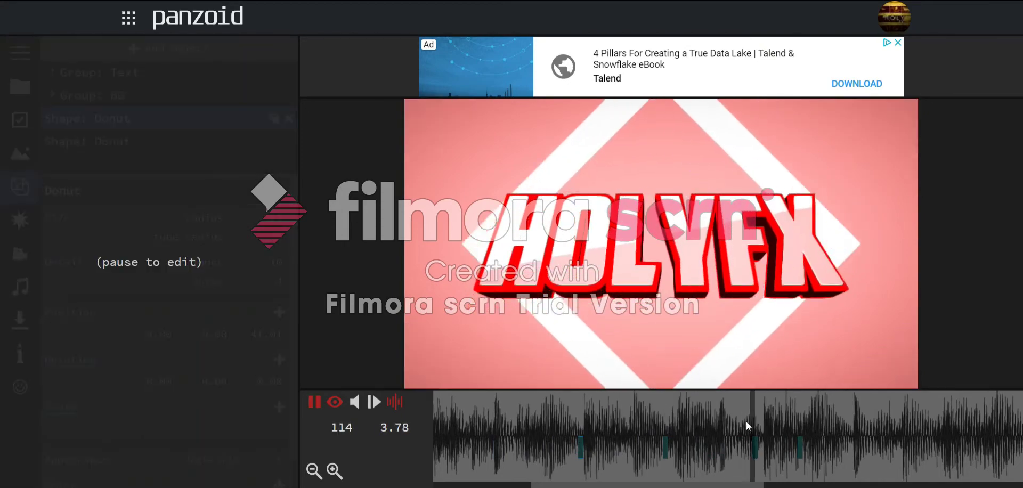
{"action": "key", "text": "space"}
{"action": "left_click_drag", "start_coordinate": [734, 424], "coordinate": [669, 426]}
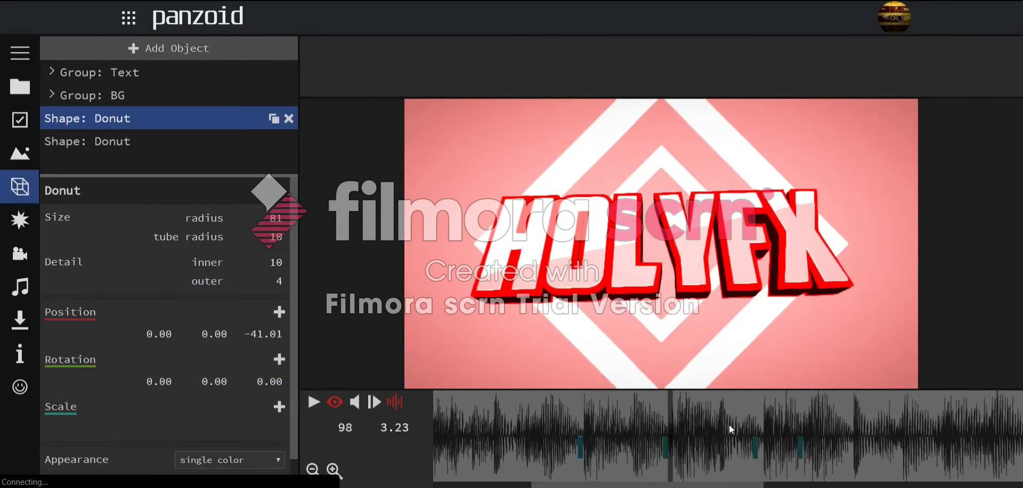
{"action": "left_click", "coordinate": [650, 415]}
{"action": "key", "text": "space"}
{"action": "key", "text": "space"}
{"action": "key", "text": "space"}
{"action": "key", "text": "space"}
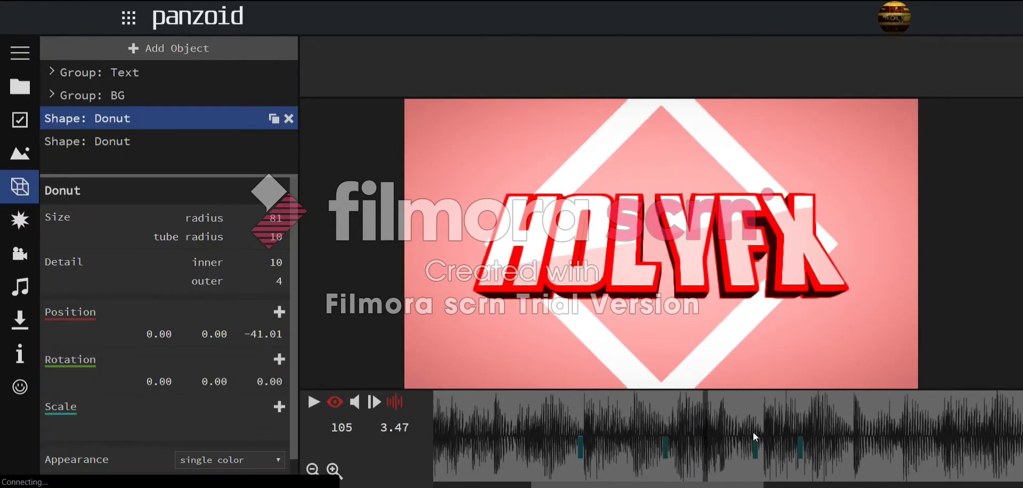
{"action": "left_click", "coordinate": [755, 443]}
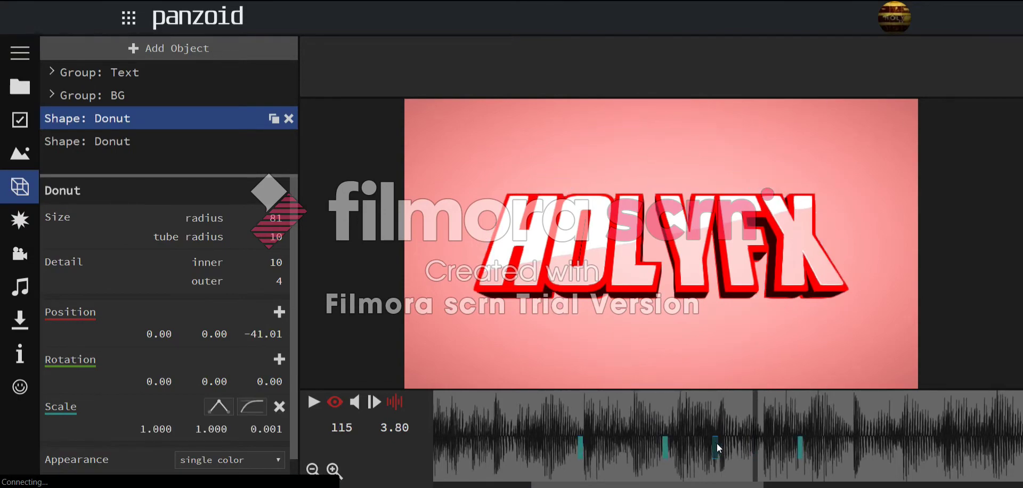
{"action": "left_click_drag", "start_coordinate": [761, 440], "coordinate": [452, 414]}
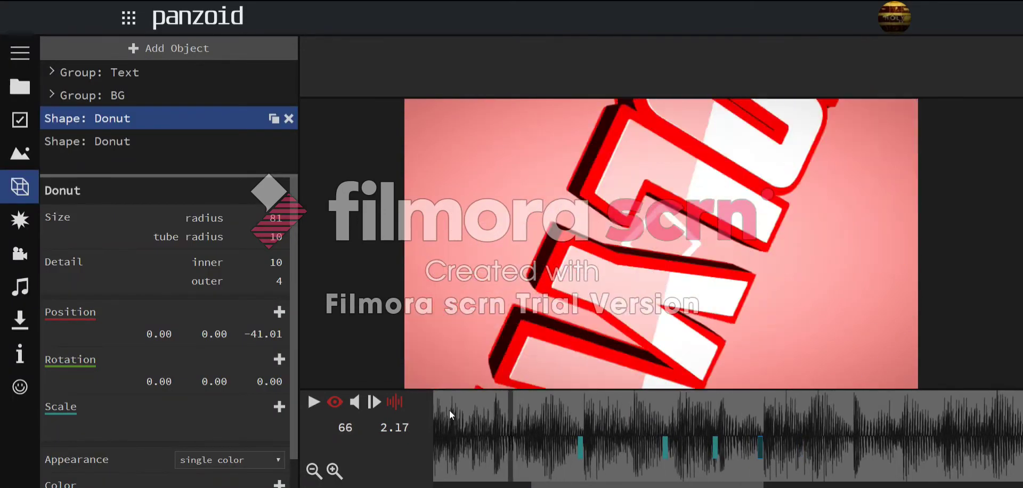
{"action": "scroll", "coordinate": [522, 421], "scroll_direction": "up", "scroll_amount": 1}
{"action": "left_click", "coordinate": [452, 412]}
{"action": "key", "text": "space"}
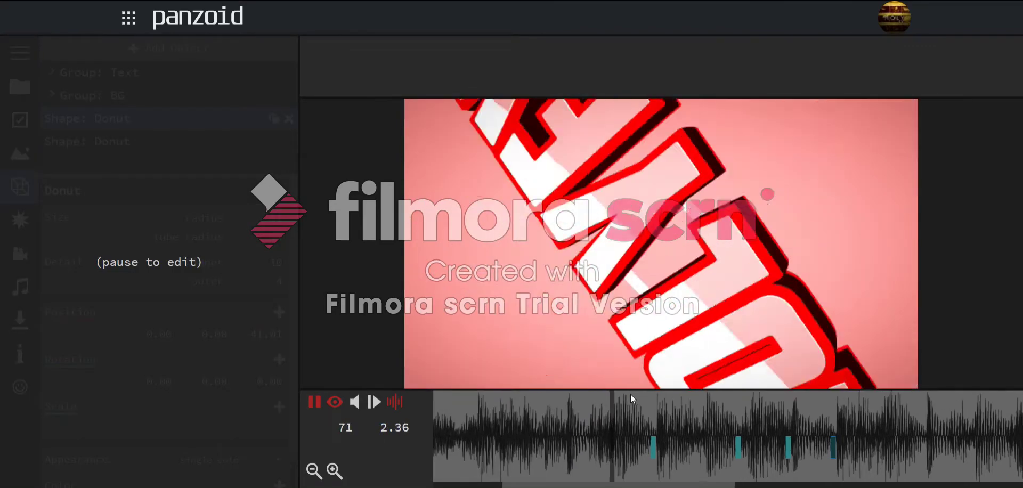
{"action": "left_click_drag", "start_coordinate": [771, 393], "coordinate": [724, 424]}
{"action": "left_click", "coordinate": [648, 442]}
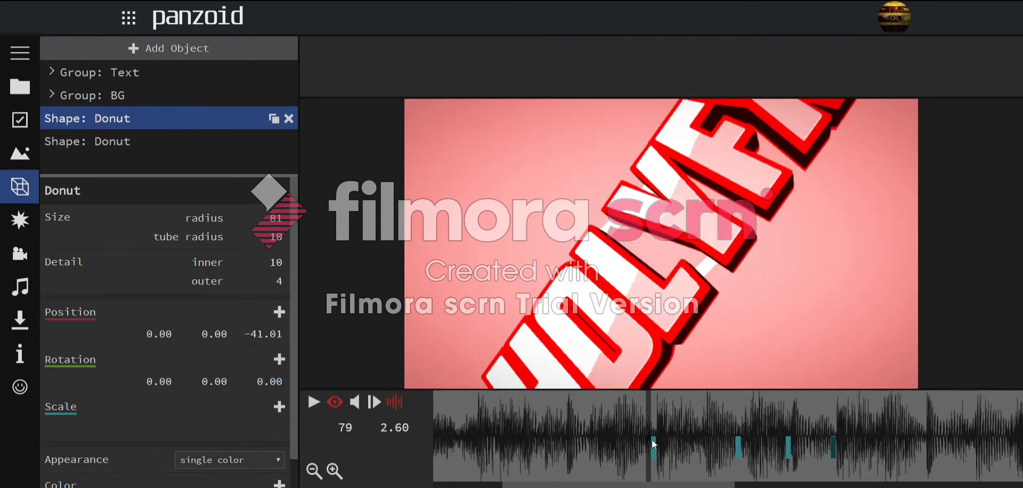
{"action": "left_click", "coordinate": [653, 442]}
{"action": "left_click", "coordinate": [738, 446]}
{"action": "left_click", "coordinate": [789, 432]}
{"action": "left_click", "coordinate": [707, 425]}
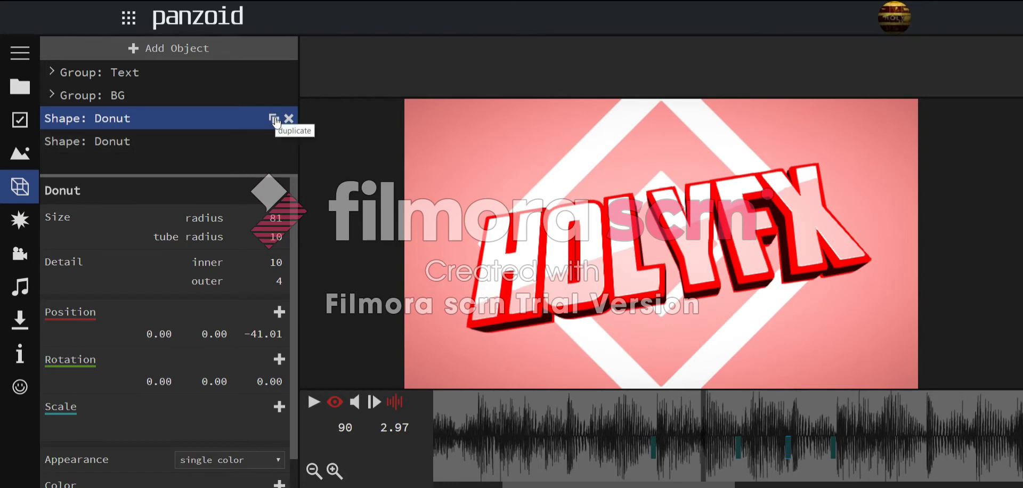
- Preview the diamond copies and move a copy's starting scale keyframe earlier
{"action": "left_click", "coordinate": [738, 418]}
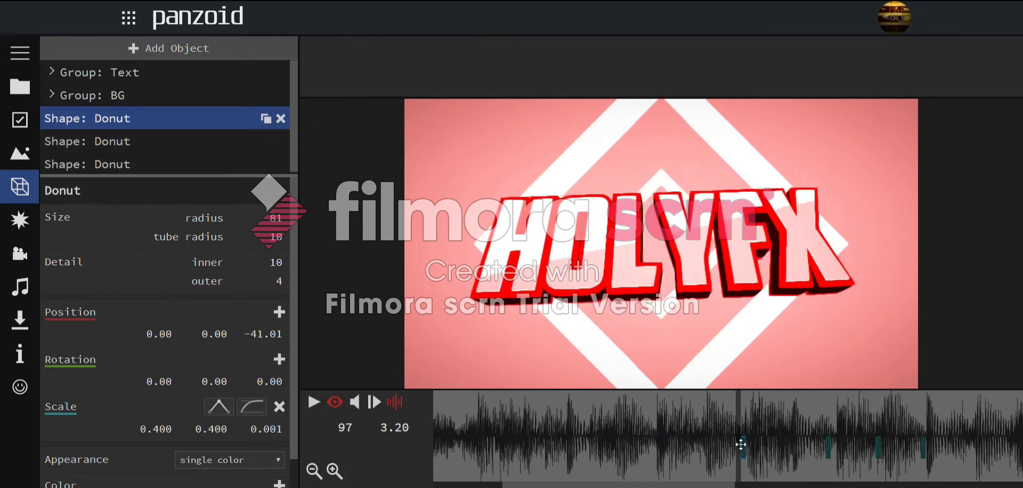
{"action": "key", "text": "space"}
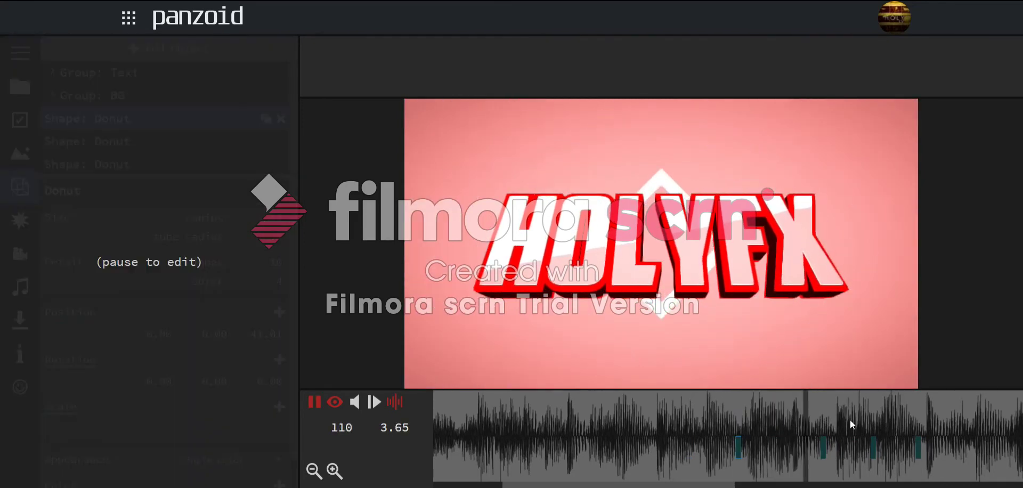
{"action": "left_click", "coordinate": [803, 428]}
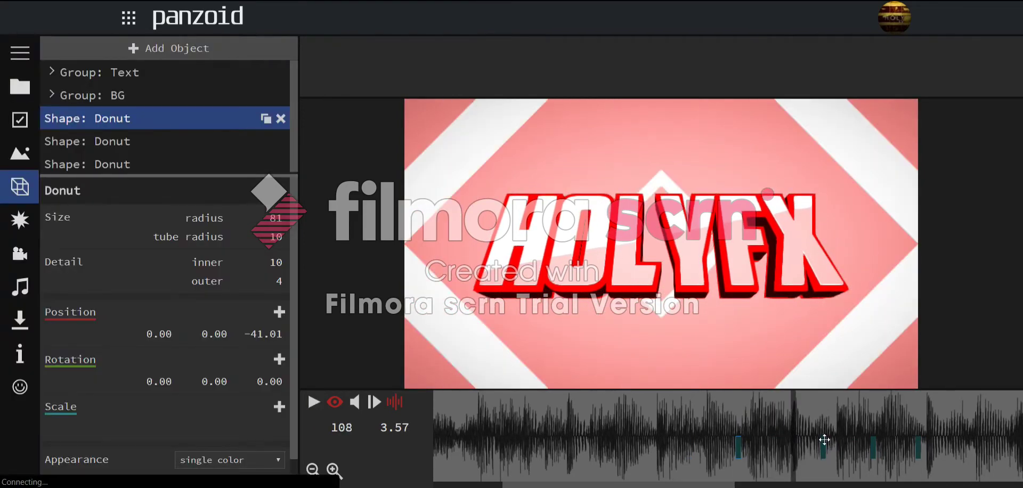
{"action": "left_click", "coordinate": [823, 449]}
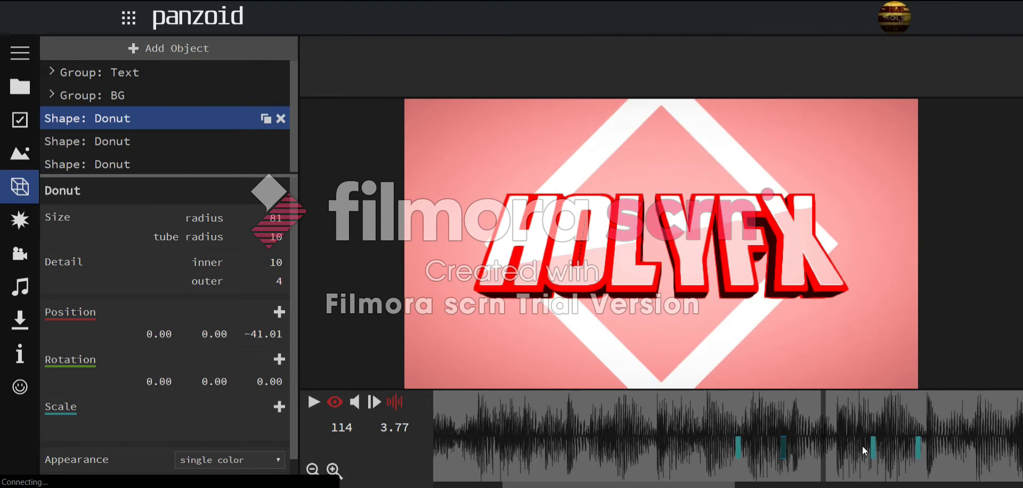
{"action": "left_click_drag", "start_coordinate": [862, 446], "coordinate": [834, 424]}
{"action": "key", "text": "space"}
{"action": "left_click", "coordinate": [837, 424]}
- Shift another copy's scale keyframe and replay from frames 93 and 67
{"action": "left_click_drag", "start_coordinate": [871, 450], "coordinate": [831, 446]}
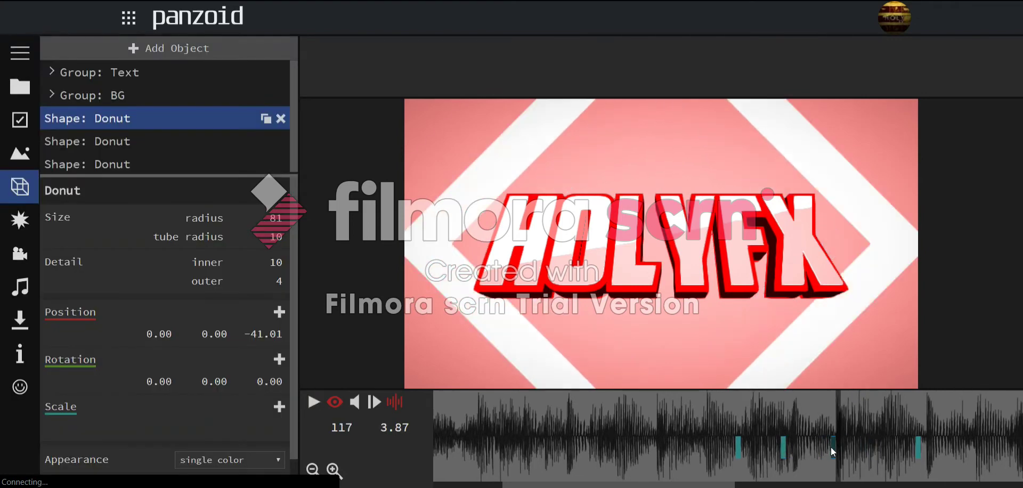
{"action": "key", "text": "space"}
{"action": "left_click_drag", "start_coordinate": [876, 422], "coordinate": [727, 425]}
{"action": "key", "text": "space"}
{"action": "key", "text": "space"}
{"action": "left_click_drag", "start_coordinate": [810, 413], "coordinate": [593, 427]}
{"action": "key", "text": "space"}
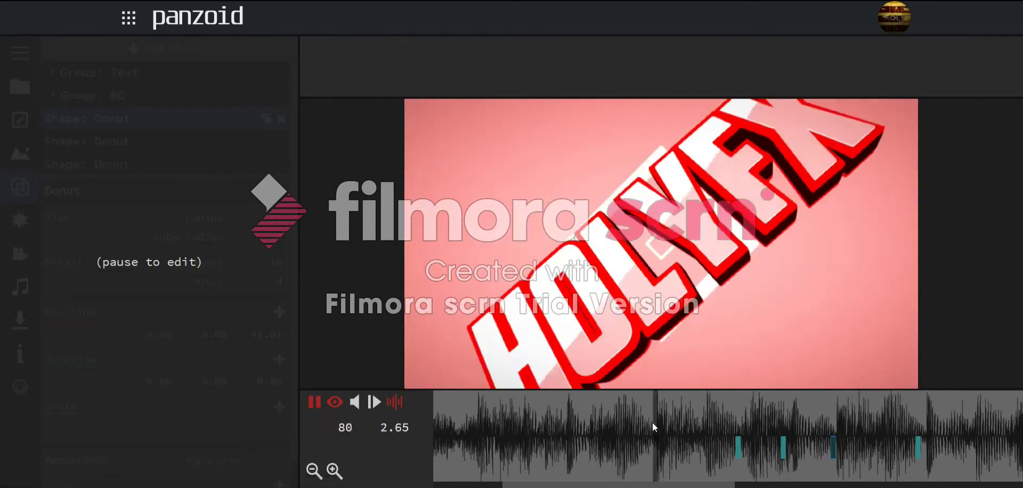
- Step through the staggered scale keyframes at frames 97, 106 and 116
{"action": "key", "text": "space"}
{"action": "left_click", "coordinate": [911, 408]}
{"action": "left_click", "coordinate": [882, 425]}
{"action": "key", "text": "space"}
{"action": "key", "text": "space"}
{"action": "left_click", "coordinate": [835, 426]}
{"action": "left_click", "coordinate": [830, 421]}
{"action": "key", "text": "space"}
{"action": "key", "text": "space"}
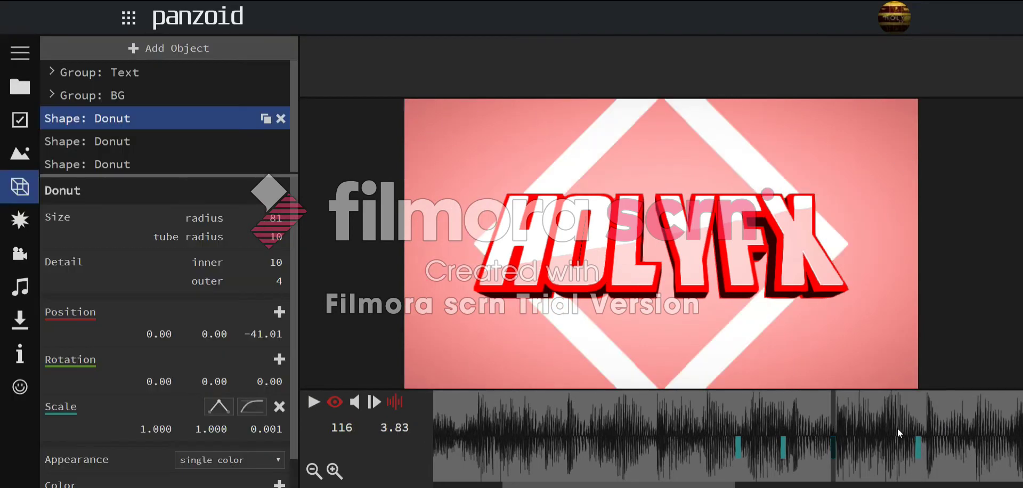
{"action": "left_click", "coordinate": [739, 446]}
{"action": "left_click", "coordinate": [783, 448]}
{"action": "left_click", "coordinate": [921, 448]}
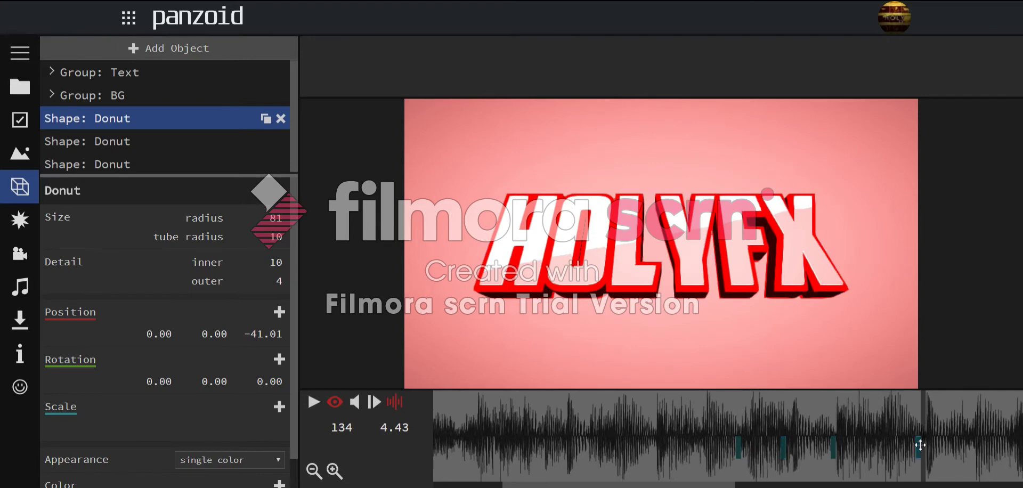
{"action": "left_click", "coordinate": [784, 426]}
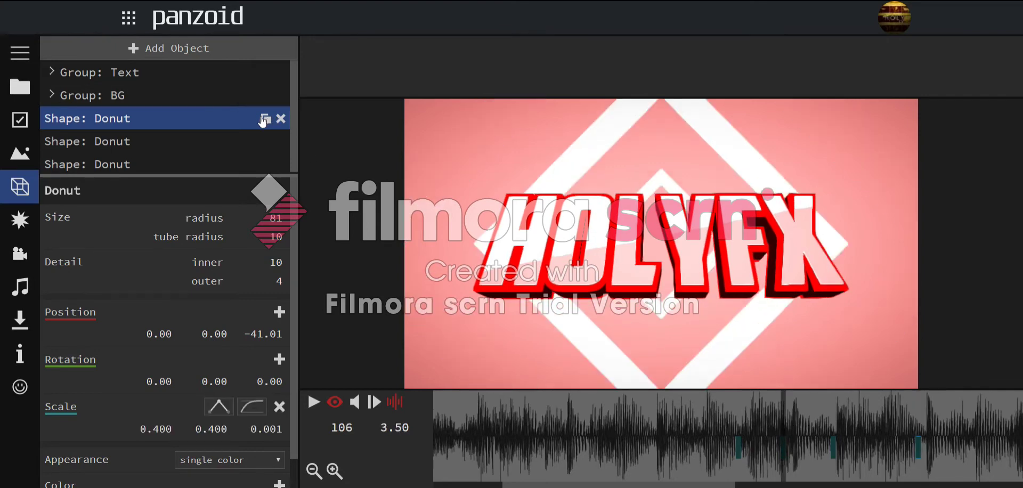
{"action": "key", "text": "space"}
- Play and pause across frames 113–136 to inspect the staggered diamond growth
{"action": "left_click", "coordinate": [829, 442]}
{"action": "key", "text": "space"}
{"action": "left_click", "coordinate": [831, 416]}
{"action": "key", "text": "space"}
{"action": "left_click", "coordinate": [870, 402]}
{"action": "key", "text": "space"}
{"action": "left_click", "coordinate": [932, 430]}
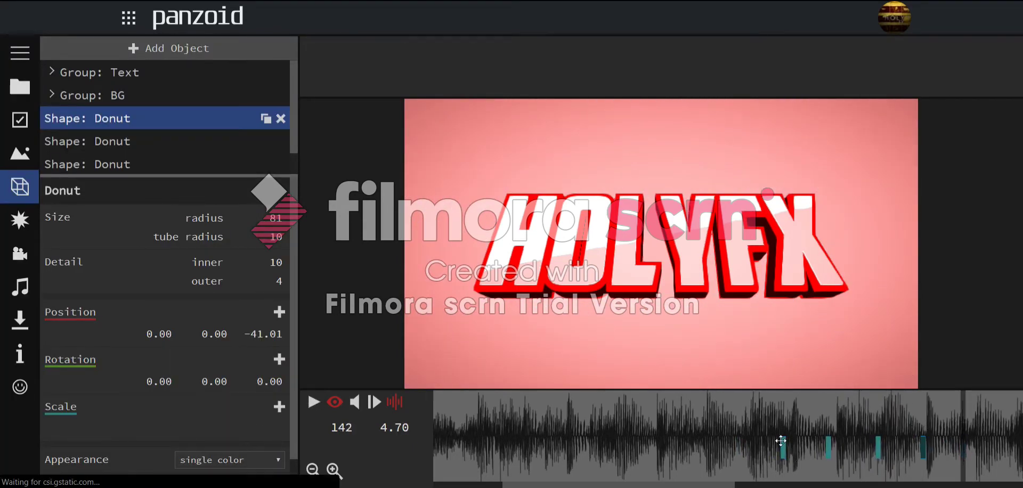
{"action": "left_click", "coordinate": [820, 449]}
{"action": "key", "text": "space"}
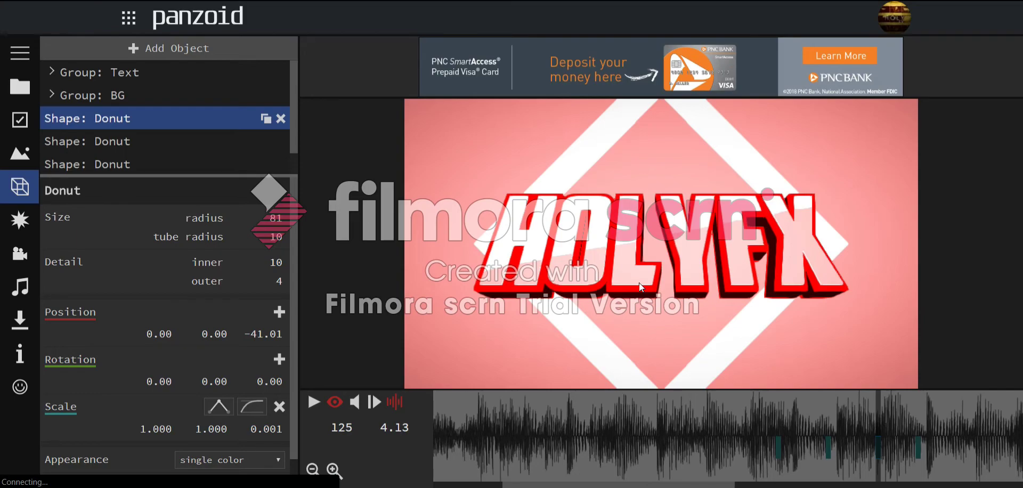
- Review the whole intro from the start, frame 38 and frame 155
{"action": "key", "text": "space"}
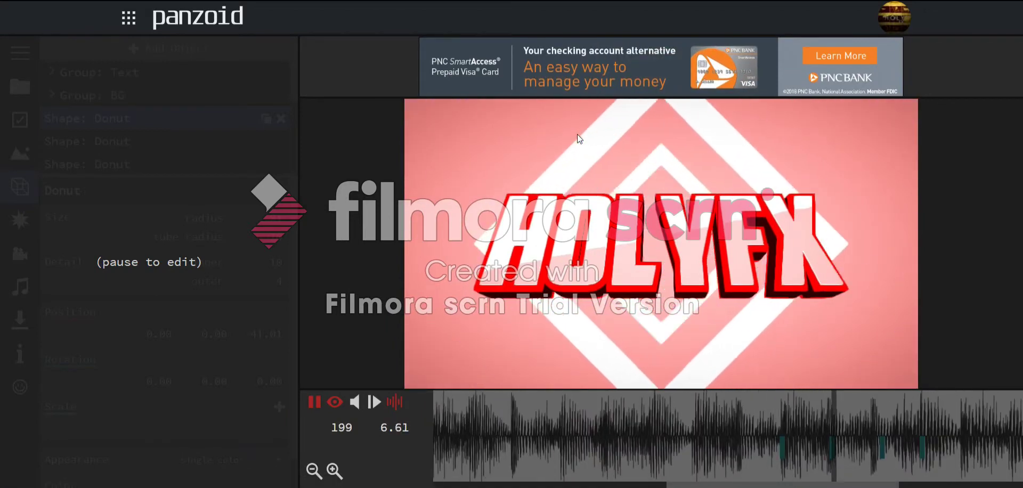
{"action": "key", "text": "space"}
{"action": "left_click_drag", "start_coordinate": [649, 424], "coordinate": [194, 405]}
{"action": "key", "text": "space"}
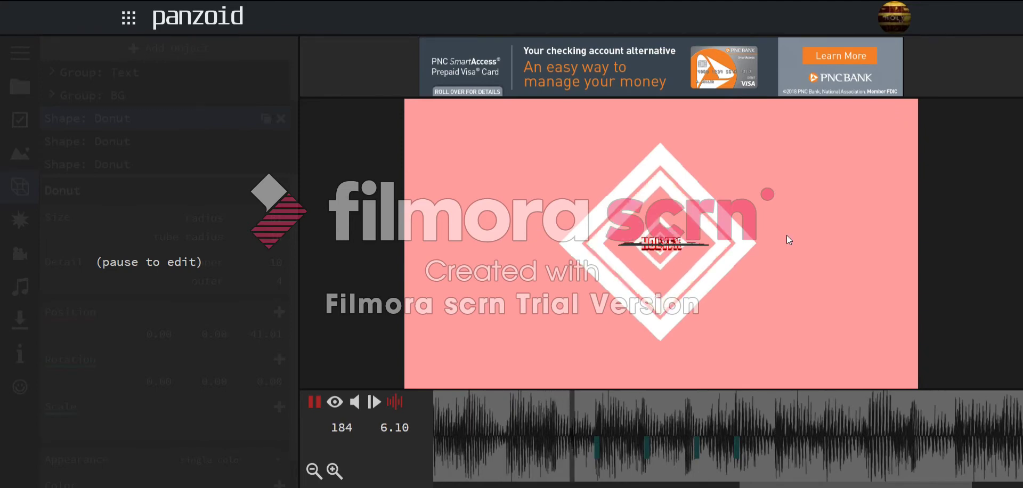
{"action": "key", "text": "space"}
{"action": "left_click_drag", "start_coordinate": [535, 439], "coordinate": [432, 429]}
{"action": "key", "text": "space"}
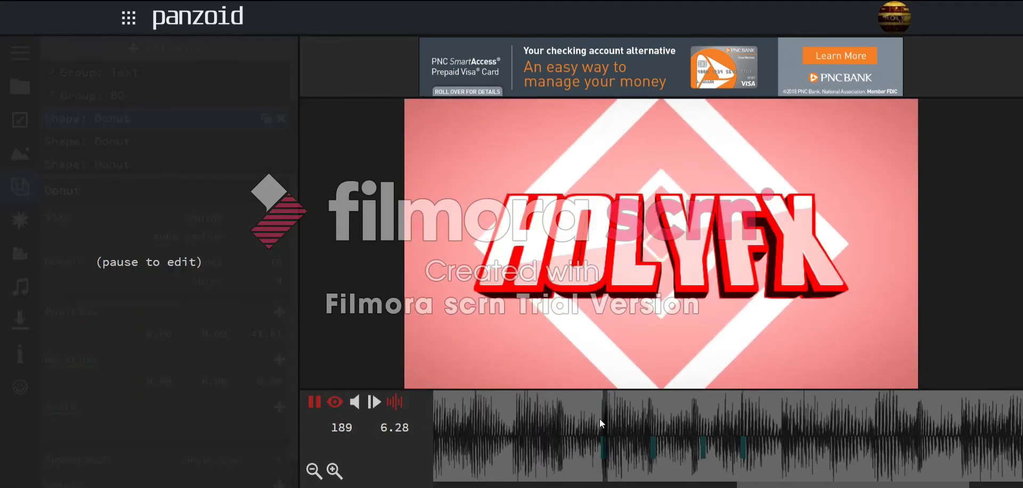
{"action": "left_click_drag", "start_coordinate": [698, 428], "coordinate": [552, 425]}
- Switch to the editor view and replay the animation from about frame 60 to 76
{"action": "scroll", "coordinate": [239, 120], "scroll_direction": "down", "scroll_amount": 4}
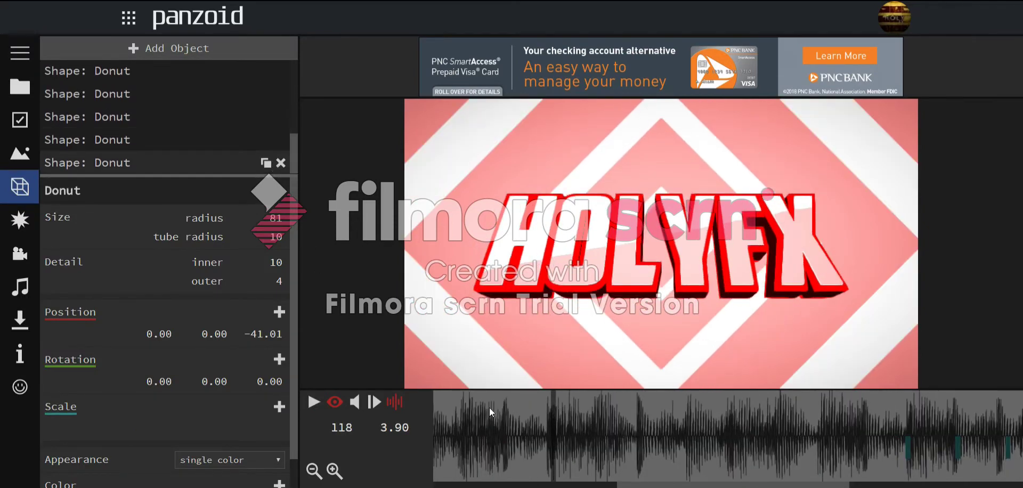
{"action": "left_click", "coordinate": [336, 401]}
{"action": "left_click_drag", "start_coordinate": [612, 420], "coordinate": [405, 415]}
{"action": "key", "text": "space"}
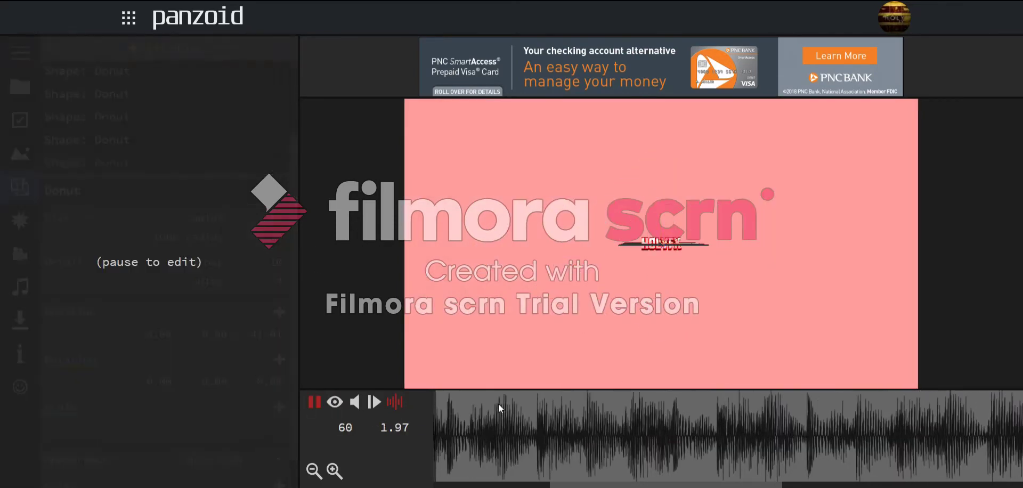
{"action": "key", "text": "space"}
{"action": "scroll", "coordinate": [586, 346], "scroll_direction": "up", "scroll_amount": 3}
- Select the fourth and fifth donut shapes and replay frames 47 to 79
{"action": "left_click", "coordinate": [126, 163]}
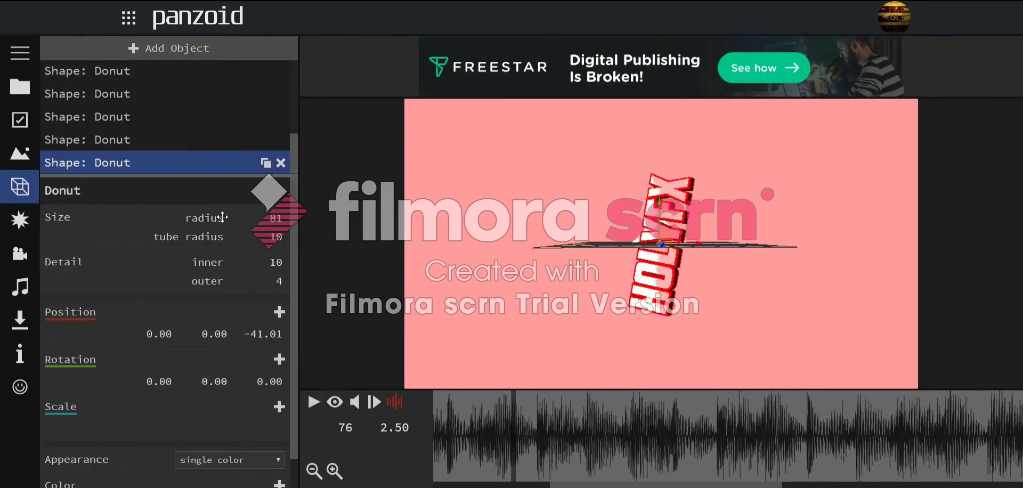
{"action": "left_click", "coordinate": [126, 139]}
{"action": "left_click_drag", "start_coordinate": [447, 421], "coordinate": [358, 396]}
{"action": "key", "text": "space"}
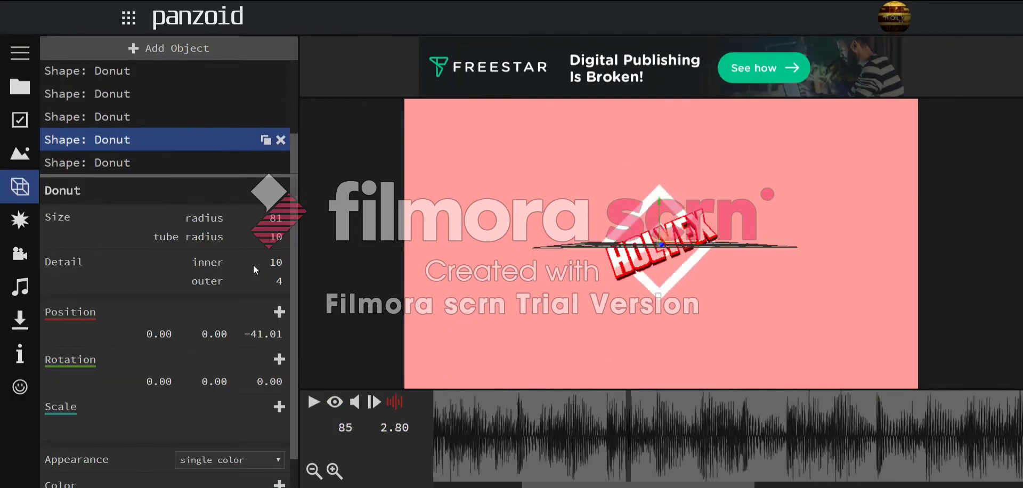
{"action": "key", "text": "space"}
{"action": "scroll", "coordinate": [113, 112], "scroll_direction": "up", "scroll_amount": 4}
{"action": "left_click", "coordinate": [120, 122]}
{"action": "left_click", "coordinate": [129, 138]}
{"action": "scroll", "coordinate": [171, 239], "scroll_direction": "down", "scroll_amount": 1}
{"action": "left_click_drag", "start_coordinate": [534, 406], "coordinate": [603, 417]}
- Inspect the 0.001-scale fifth donut from a tilted side view, then stop at frame 111
{"action": "left_click", "coordinate": [140, 158]}
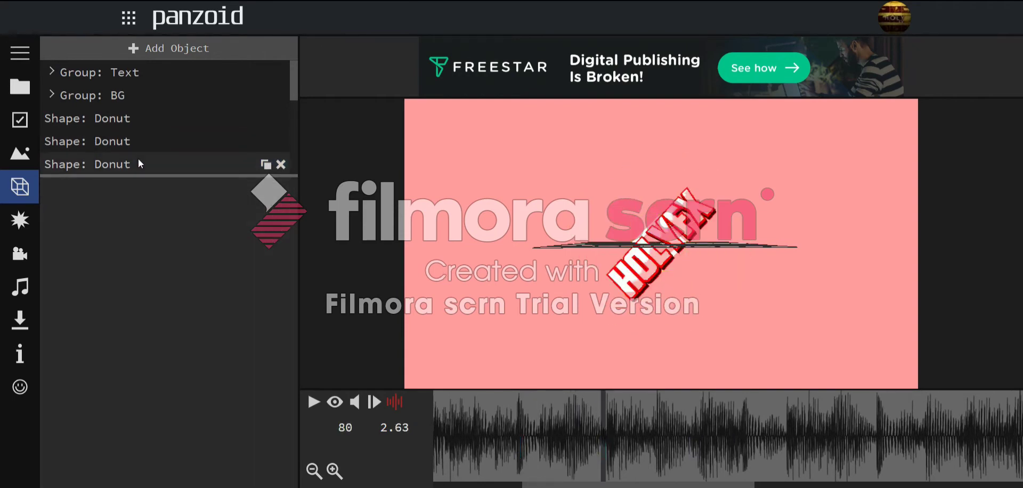
{"action": "scroll", "coordinate": [153, 139], "scroll_direction": "down", "scroll_amount": 2}
{"action": "scroll", "coordinate": [181, 348], "scroll_direction": "down", "scroll_amount": 1}
{"action": "scroll", "coordinate": [602, 277], "scroll_direction": "up", "scroll_amount": 5}
{"action": "left_click_drag", "start_coordinate": [602, 276], "coordinate": [619, 222]}
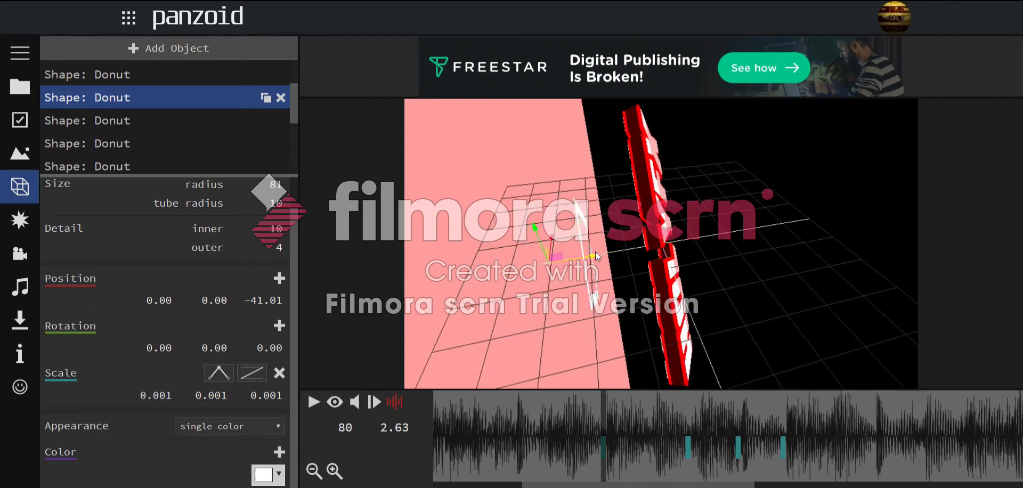
{"action": "key", "text": "space"}
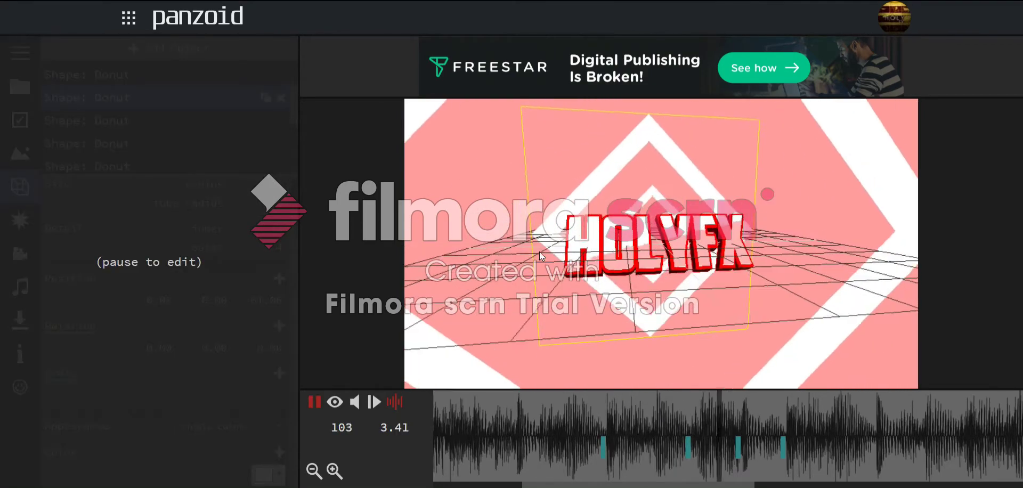
{"action": "key", "text": "space"}
{"action": "left_click", "coordinate": [335, 402]}
{"action": "key", "text": "space"}
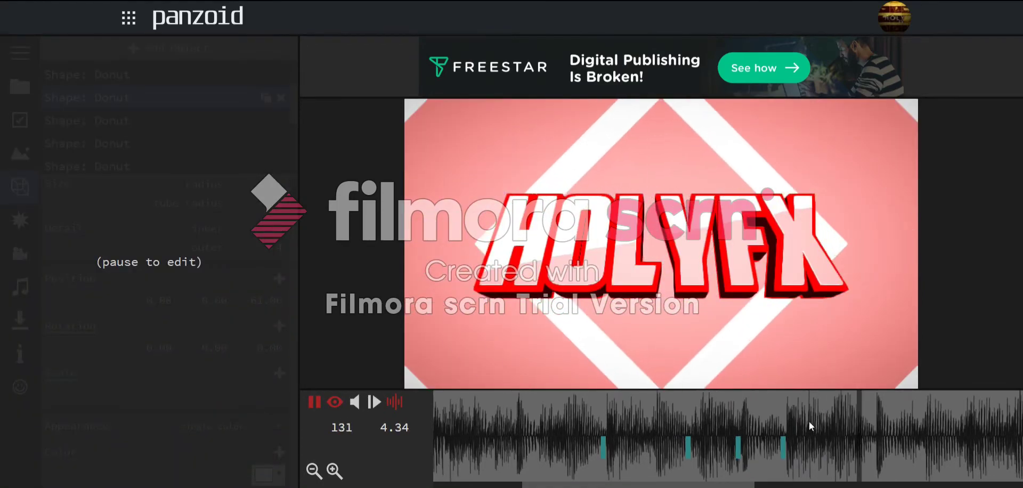
{"action": "left_click", "coordinate": [758, 404]}
- Drag the diamond outline to Z -44.43 in free view, orbit to verify, then select the fourth outline
{"action": "left_click", "coordinate": [335, 402]}
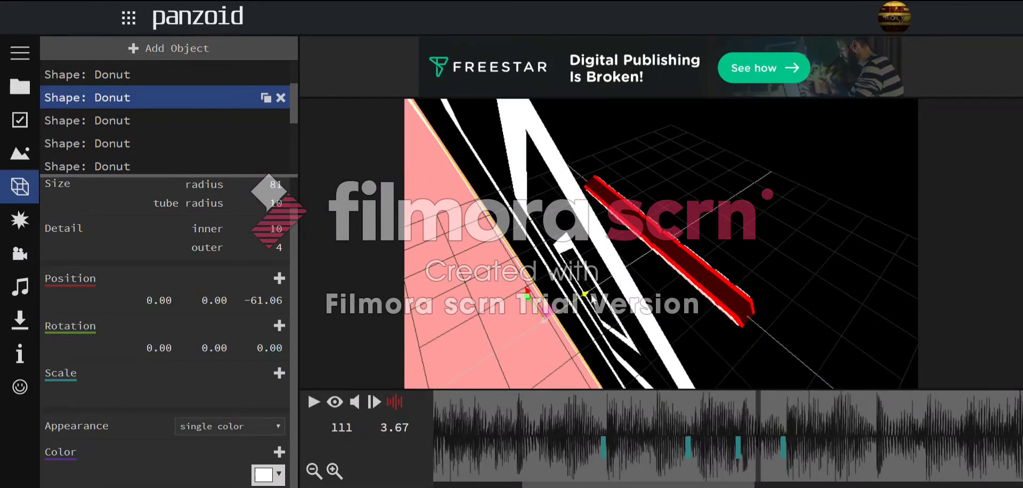
{"action": "left_click_drag", "start_coordinate": [592, 297], "coordinate": [615, 285]}
{"action": "left_click", "coordinate": [335, 401]}
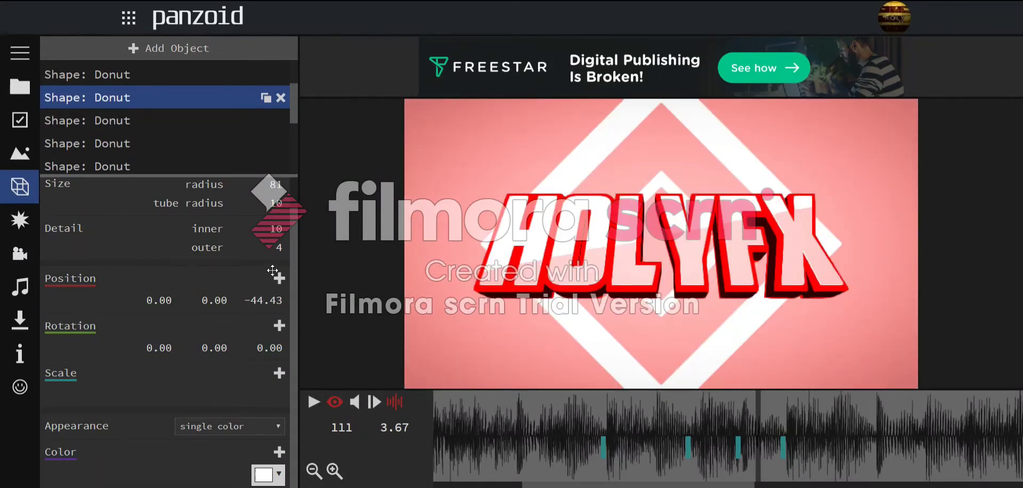
{"action": "left_click", "coordinate": [333, 407]}
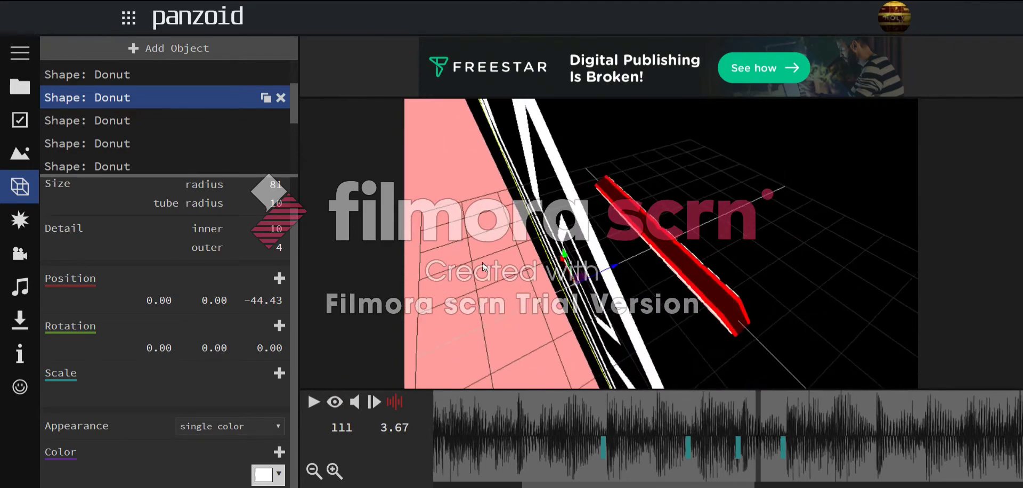
{"action": "left_click_drag", "start_coordinate": [469, 252], "coordinate": [343, 292]}
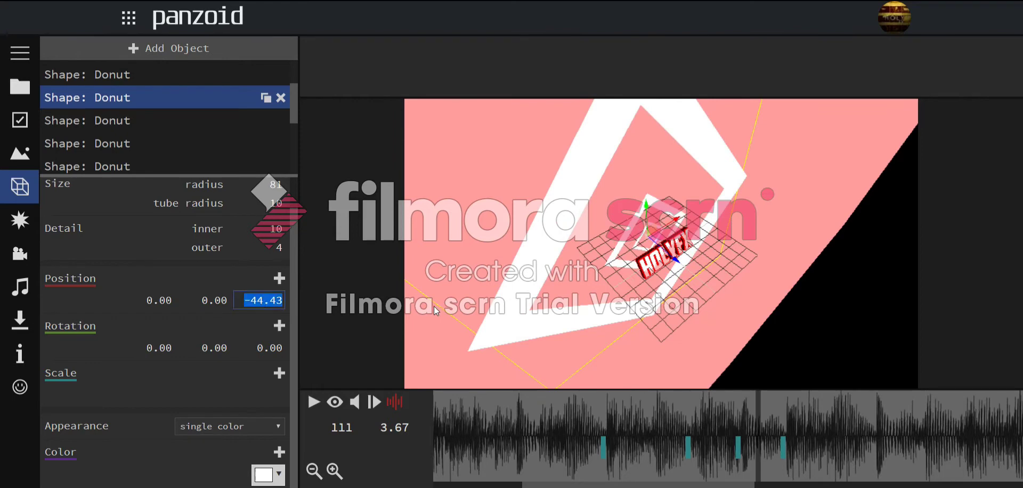
{"action": "left_click", "coordinate": [334, 401]}
{"action": "left_click_drag", "start_coordinate": [673, 418], "coordinate": [683, 419]}
{"action": "left_click", "coordinate": [159, 151]}
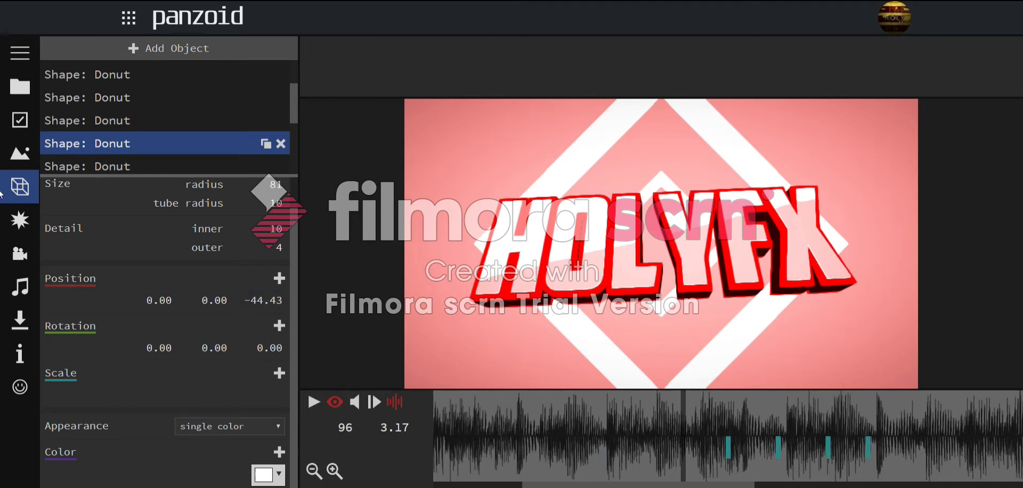
- Paste -44.43 into Position Z for the fifth and fourth diamond outlines
{"action": "scroll", "coordinate": [139, 101], "scroll_direction": "down", "scroll_amount": 6}
{"action": "scroll", "coordinate": [142, 107], "scroll_direction": "up", "scroll_amount": 3}
{"action": "left_click", "coordinate": [142, 118]}
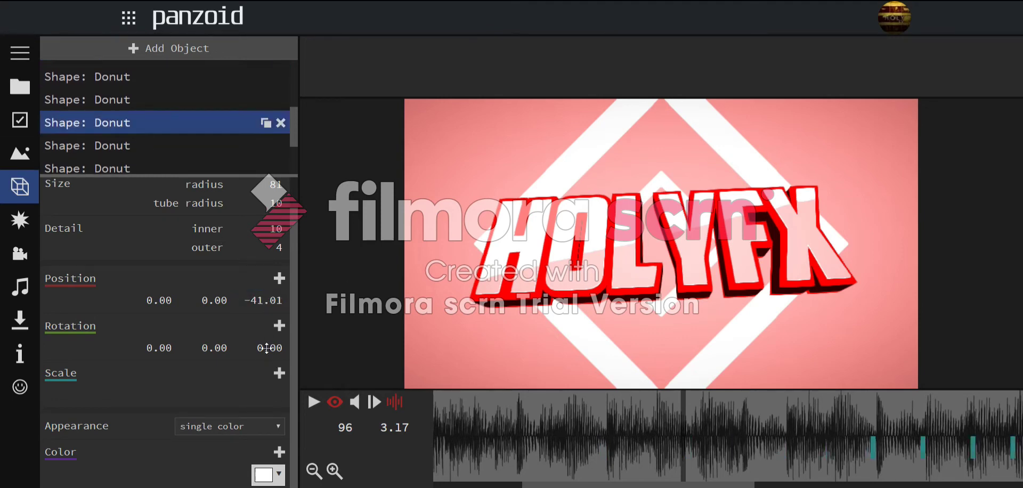
{"action": "left_click", "coordinate": [125, 150]}
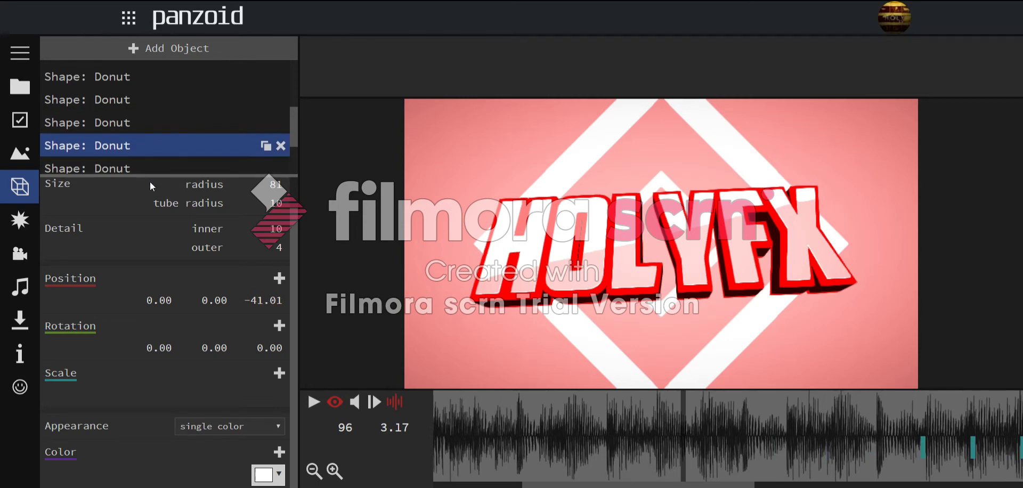
{"action": "left_click", "coordinate": [127, 154]}
{"action": "left_click", "coordinate": [147, 169]}
{"action": "left_click_drag", "start_coordinate": [285, 334], "coordinate": [240, 334]}
{"action": "type", "text": "-44.43"}
{"action": "key", "text": "Return"}
{"action": "scroll", "coordinate": [148, 141], "scroll_direction": "down", "scroll_amount": 1}
{"action": "left_click", "coordinate": [148, 144]}
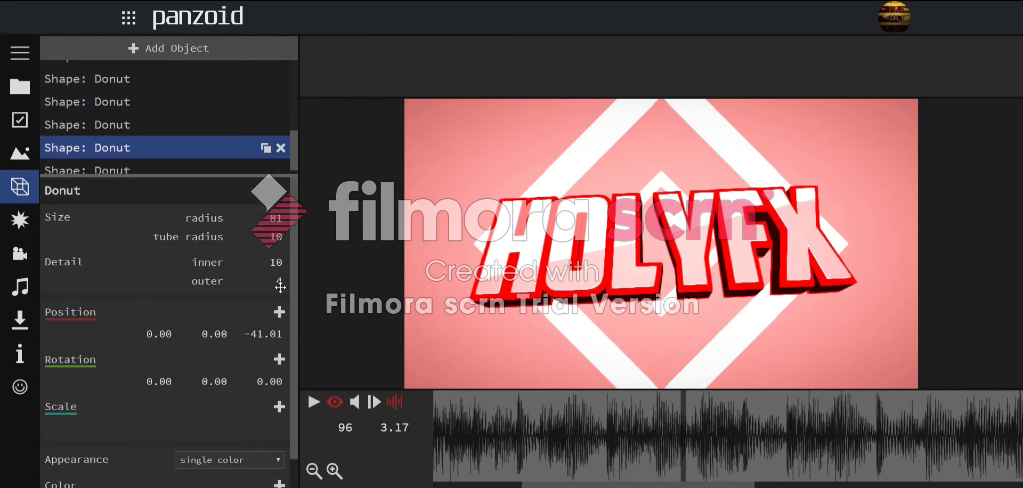
{"action": "left_click", "coordinate": [279, 312]}
{"action": "type", "text": "-44.43"}
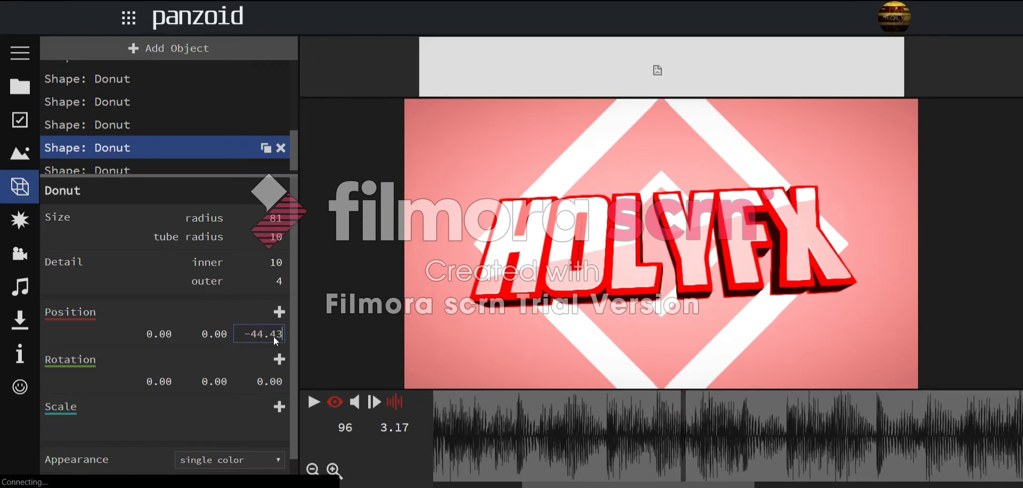
{"action": "key", "text": "Return"}
- Select the first diamond outline and add a new empty group
{"action": "scroll", "coordinate": [169, 157], "scroll_direction": "down", "scroll_amount": 1}
{"action": "scroll", "coordinate": [163, 159], "scroll_direction": "up", "scroll_amount": 2}
{"action": "left_click", "coordinate": [164, 112]}
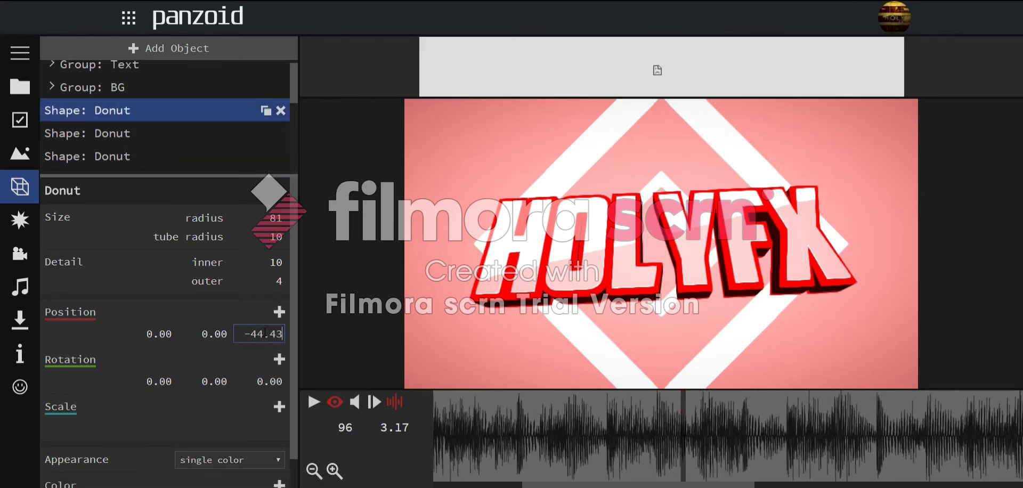
{"action": "left_click", "coordinate": [171, 53]}
{"action": "left_click", "coordinate": [101, 445]}
- Move the diamond outlines into the new group and name it CENTER BURSTS
{"action": "left_click", "coordinate": [50, 164]}
{"action": "left_click_drag", "start_coordinate": [112, 148], "coordinate": [131, 143]}
{"action": "key", "text": "ctrl+a"}
{"action": "type", "text": "CENTER BURSTS"}
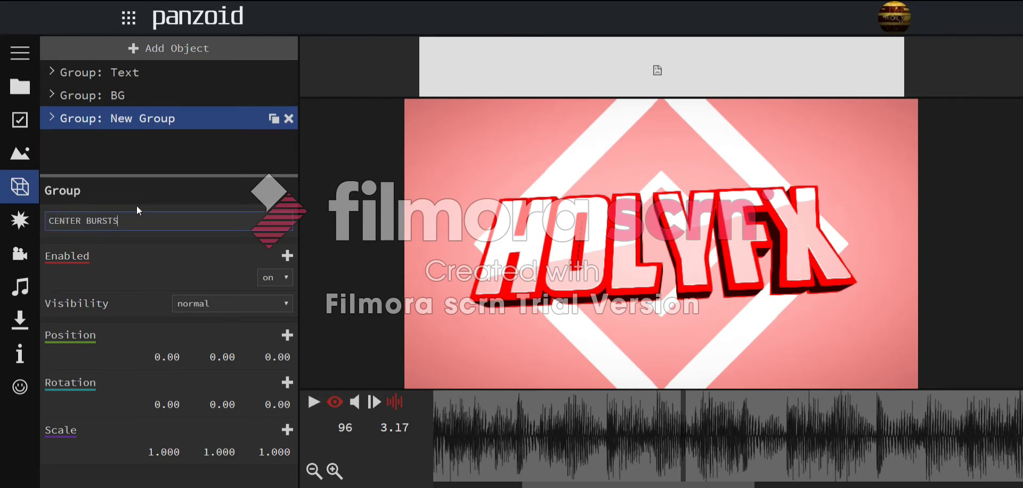
{"action": "key", "text": "Return"}
- Play back the intro to preview the grouped diamond outlines
{"action": "left_click_drag", "start_coordinate": [564, 426], "coordinate": [473, 448]}
{"action": "key", "text": "space"}
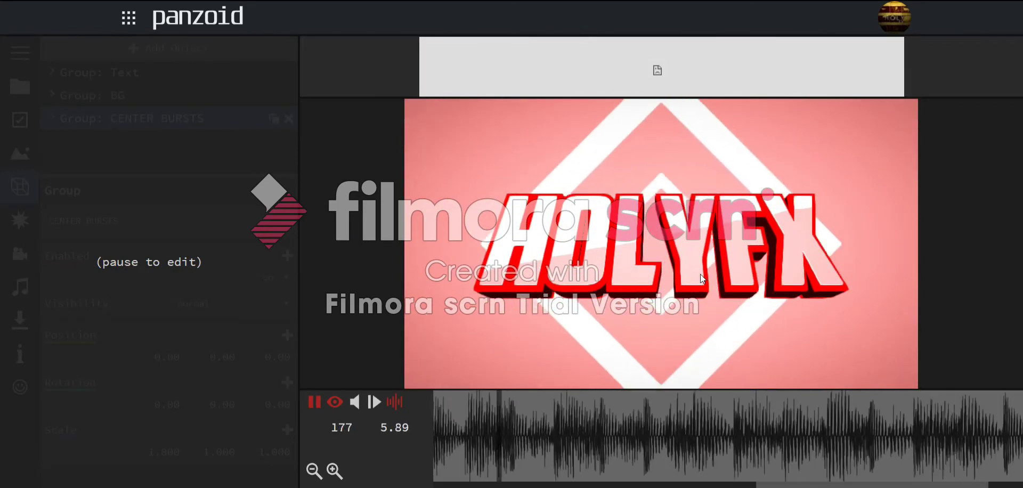
{"action": "key", "text": "space"}
{"action": "left_click", "coordinate": [646, 419]}
{"action": "key", "text": "space"}
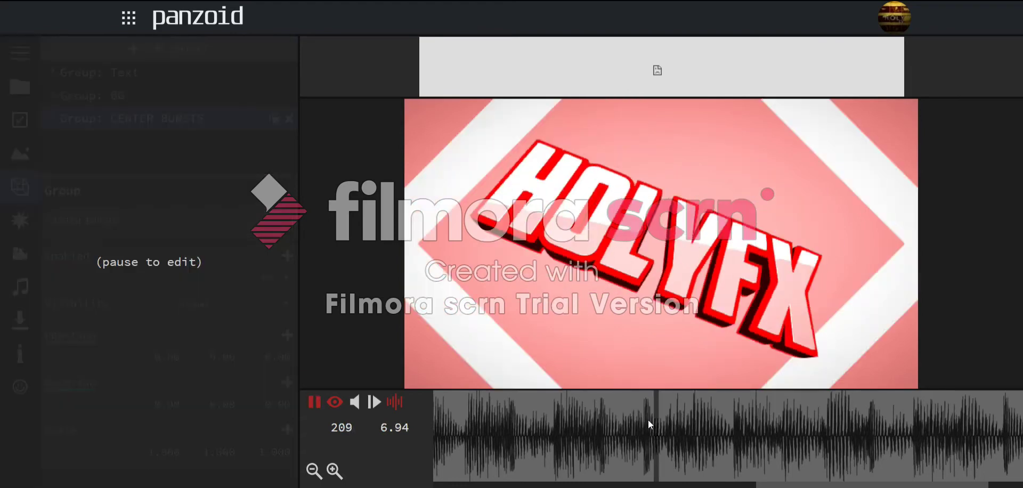
{"action": "key", "text": "space"}
{"action": "left_click", "coordinate": [451, 439]}
{"action": "left_click", "coordinate": [118, 49]}
- Add another group and rename it xd
{"action": "left_click", "coordinate": [115, 320]}
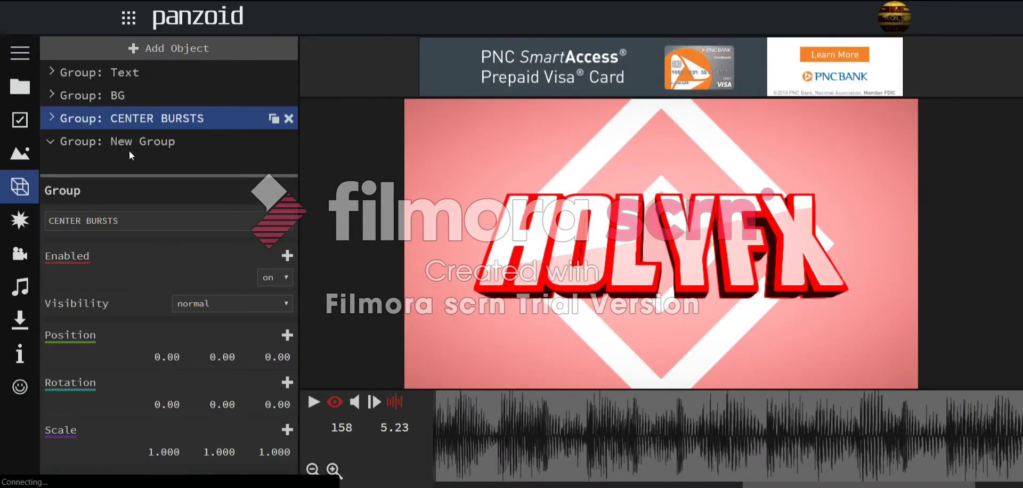
{"action": "key", "text": "BackSpace"}
{"action": "type", "text": "xd"}
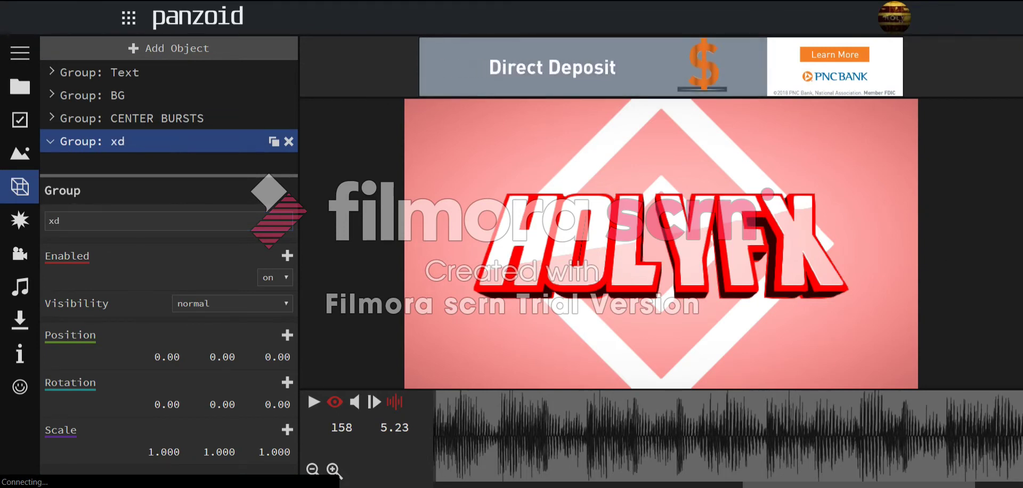
- Check the BG rectangle's colour #ff9d9d without changing it, then select the xd group
{"action": "left_click", "coordinate": [54, 96]}
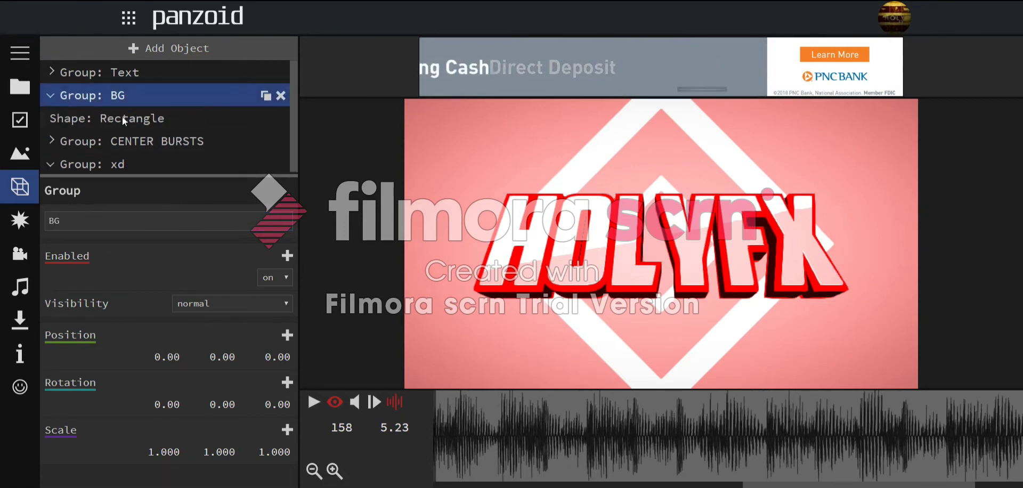
{"action": "left_click", "coordinate": [86, 118]}
{"action": "left_click", "coordinate": [271, 463]}
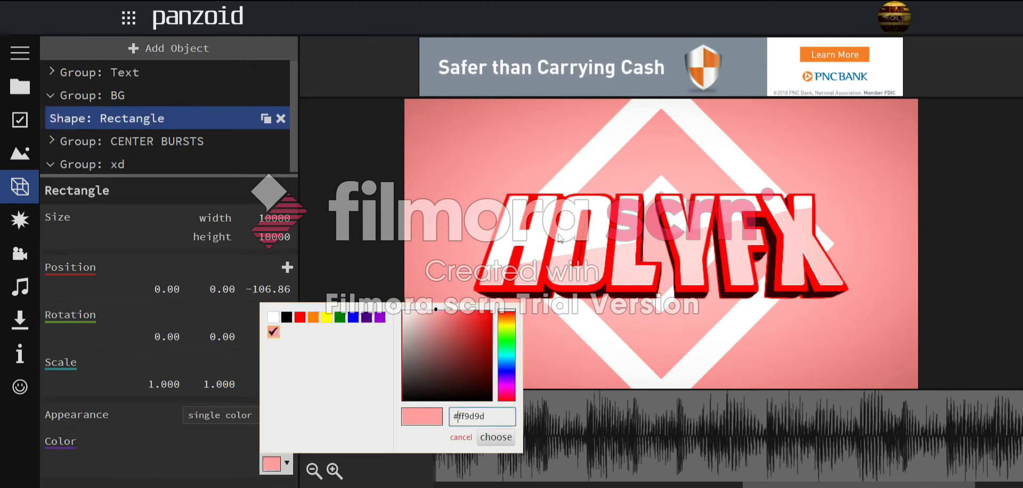
{"action": "left_click", "coordinate": [506, 199]}
{"action": "left_click", "coordinate": [51, 93]}
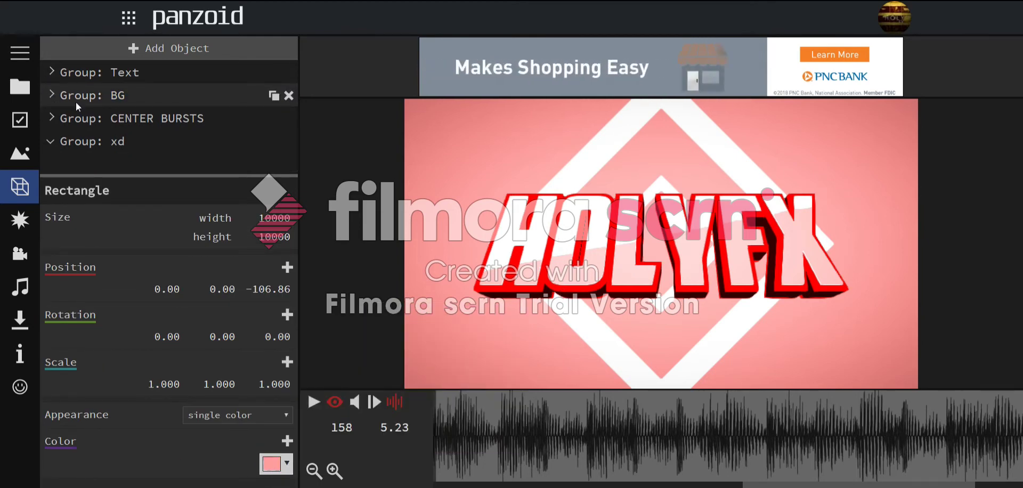
{"action": "left_click", "coordinate": [96, 131]}
- Add a rectangle to the xd group and orbit the free view to locate it
{"action": "left_click", "coordinate": [107, 48]}
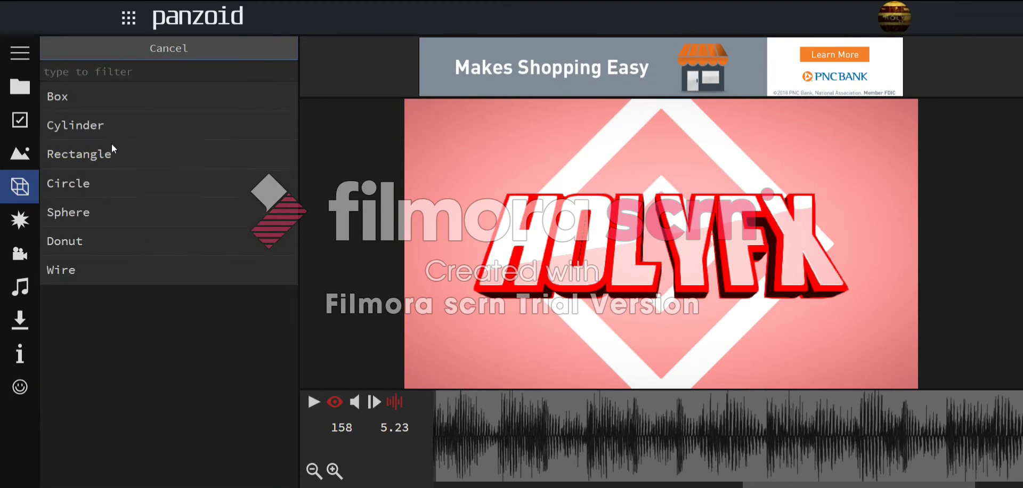
{"action": "left_click", "coordinate": [110, 147]}
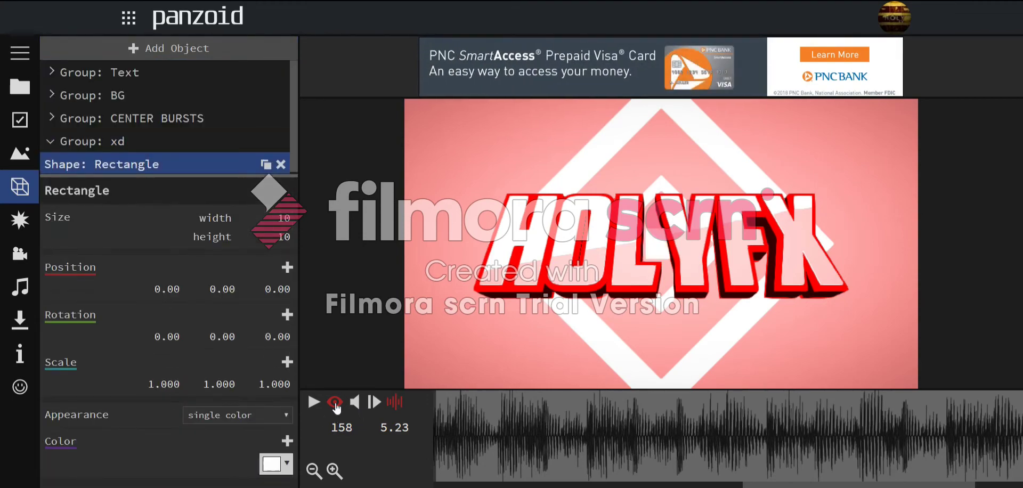
{"action": "left_click", "coordinate": [334, 402]}
{"action": "left_click_drag", "start_coordinate": [637, 312], "coordinate": [691, 338]}
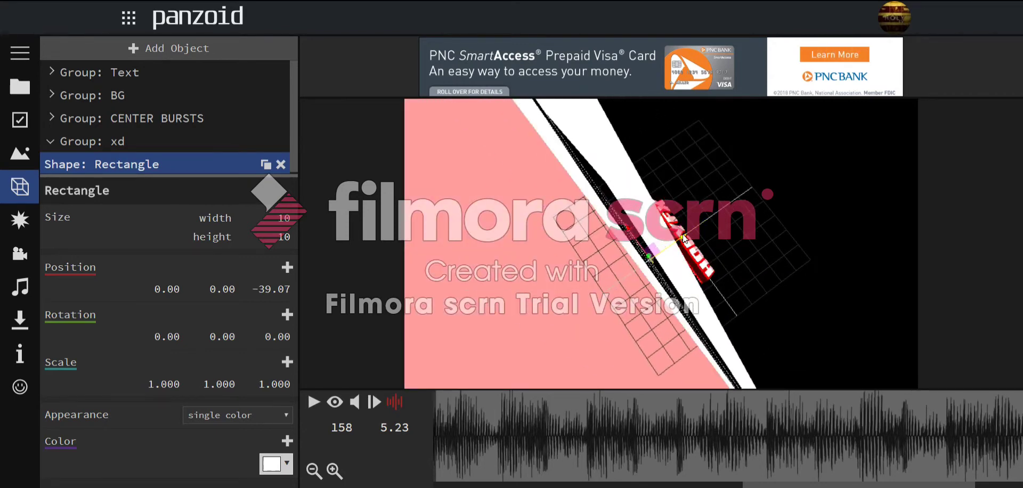
{"action": "mouse_move", "coordinate": [690, 244]}
{"action": "left_mouse_down"}
{"action": "mouse_move", "coordinate": [707, 246]}
{"action": "mouse_move", "coordinate": [699, 249]}
{"action": "left_mouse_up"}
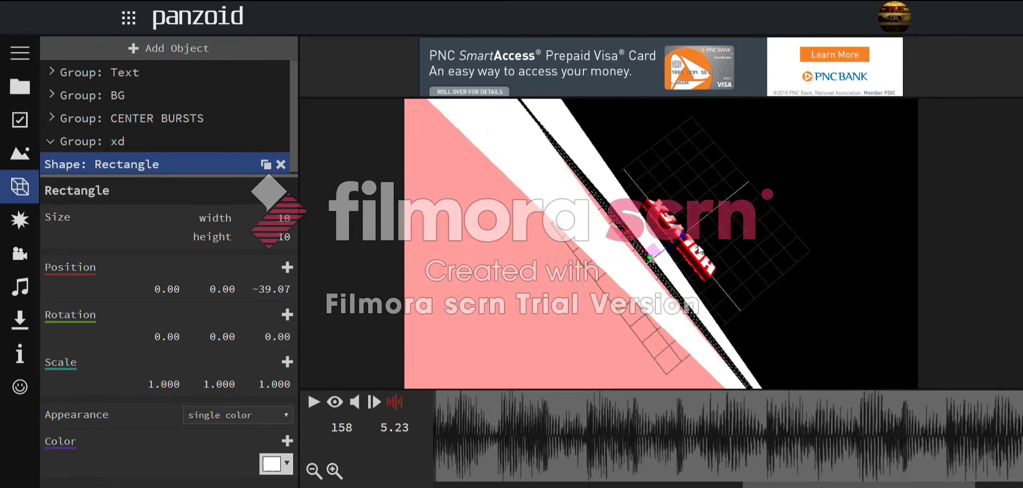
{"action": "left_click", "coordinate": [334, 403]}
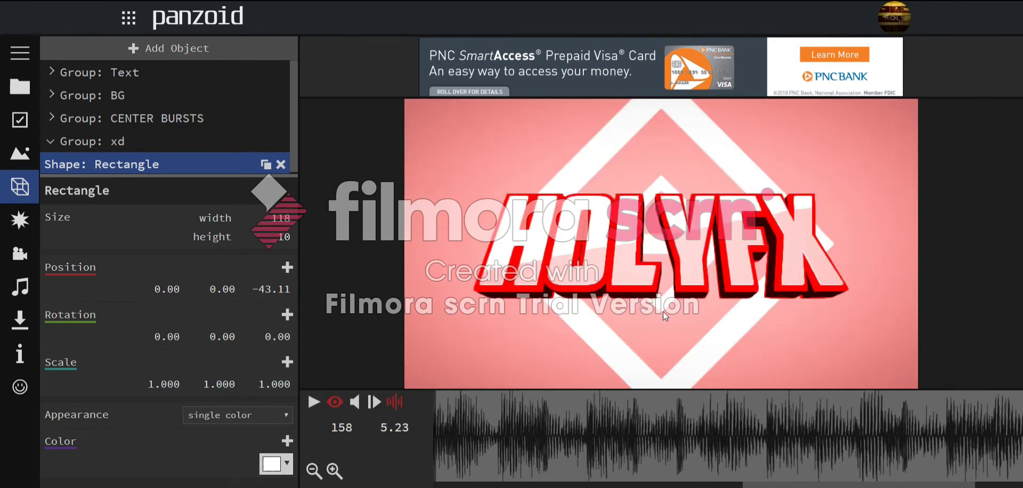
{"action": "left_click_drag", "start_coordinate": [676, 432], "coordinate": [56, 487]}
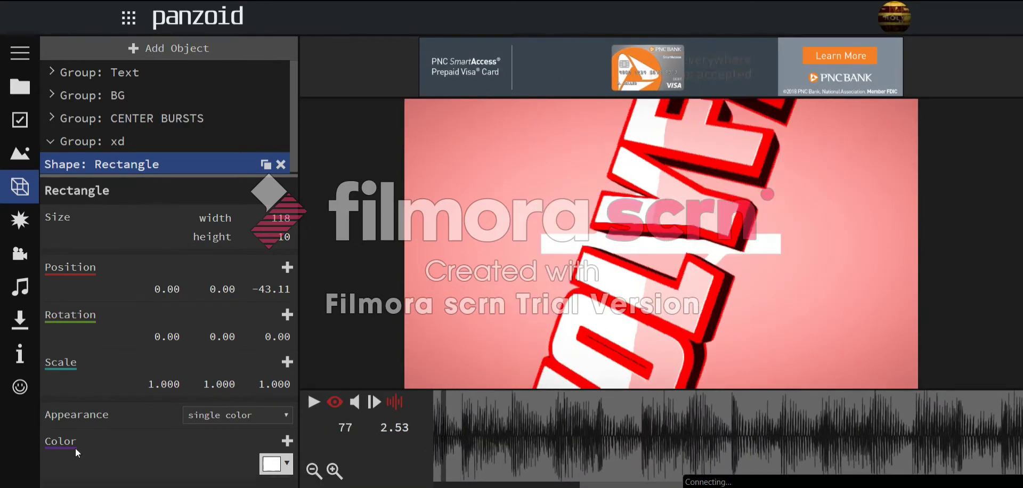
- Make the rectangle 10000 wide, 12 tall and pink
{"action": "type", "text": "1"}
{"action": "key", "text": "Return"}
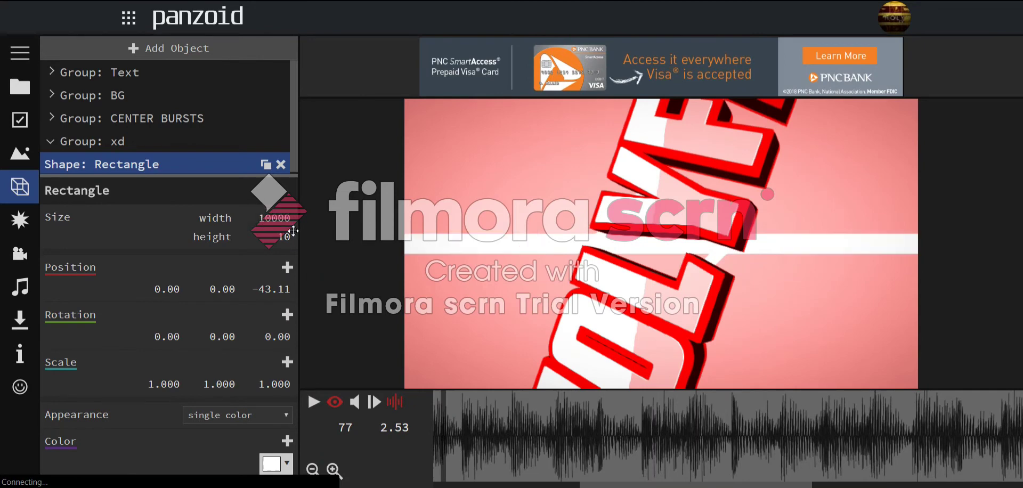
{"action": "left_click_drag", "start_coordinate": [278, 236], "coordinate": [285, 229]}
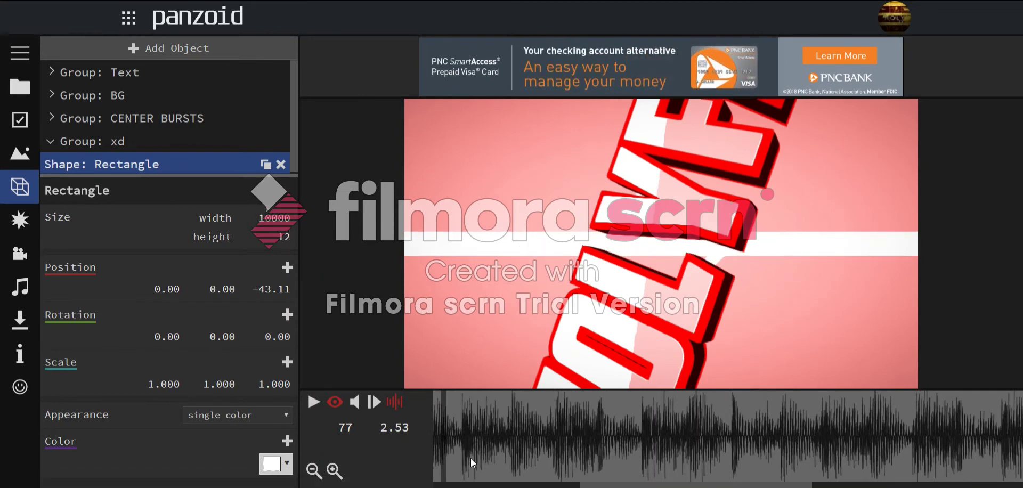
{"action": "left_click", "coordinate": [276, 464]}
{"action": "double_click", "coordinate": [467, 416]}
{"action": "key", "text": "ctrl+v"}
{"action": "left_click", "coordinate": [496, 435]}
- Try the rectangle's Y position at 40, 80, -40 and finally -80
{"action": "left_click_drag", "start_coordinate": [642, 409], "coordinate": [688, 437]}
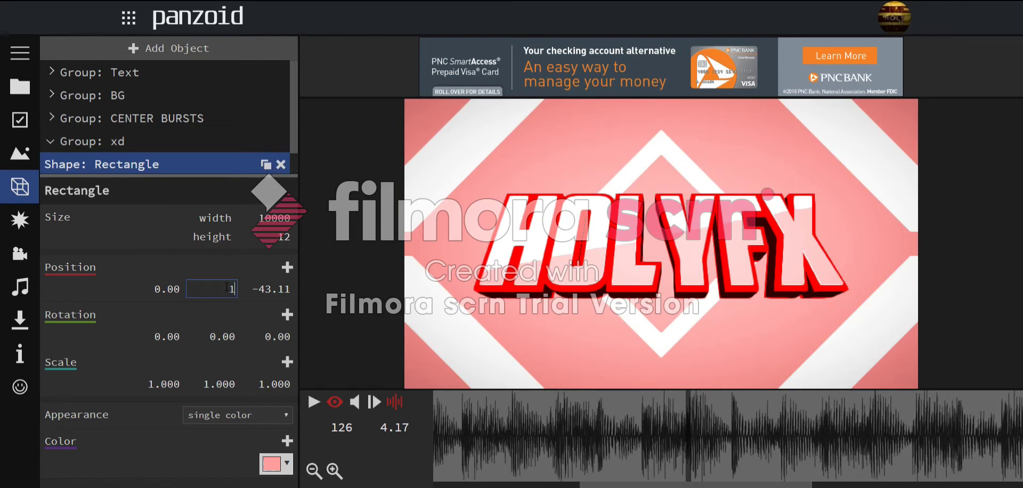
{"action": "left_click_drag", "start_coordinate": [226, 286], "coordinate": [342, 166]}
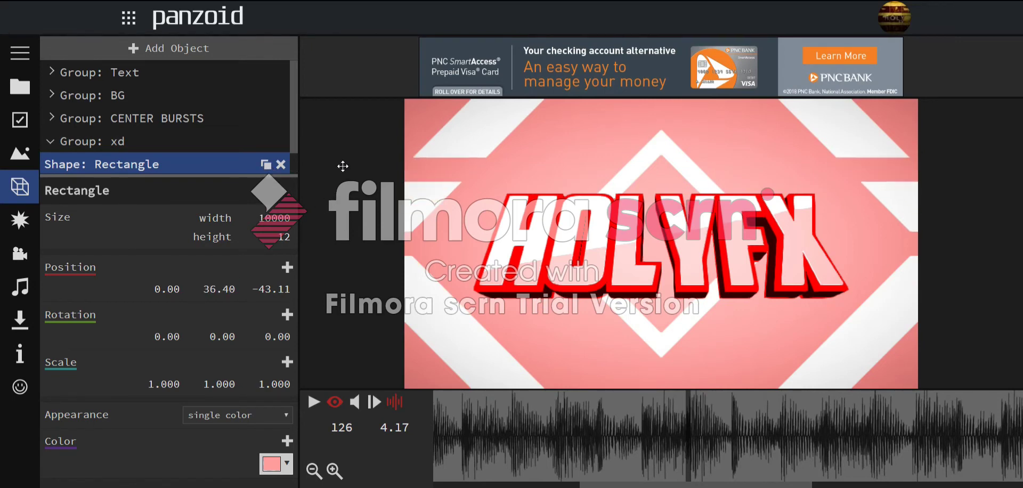
{"action": "type", "text": "40"}
{"action": "key", "text": "Return"}
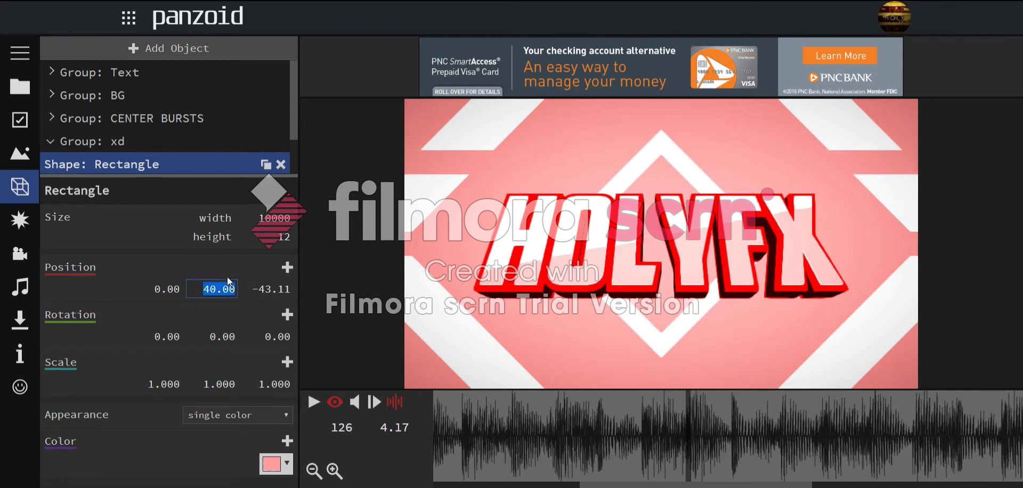
{"action": "key", "text": "Return"}
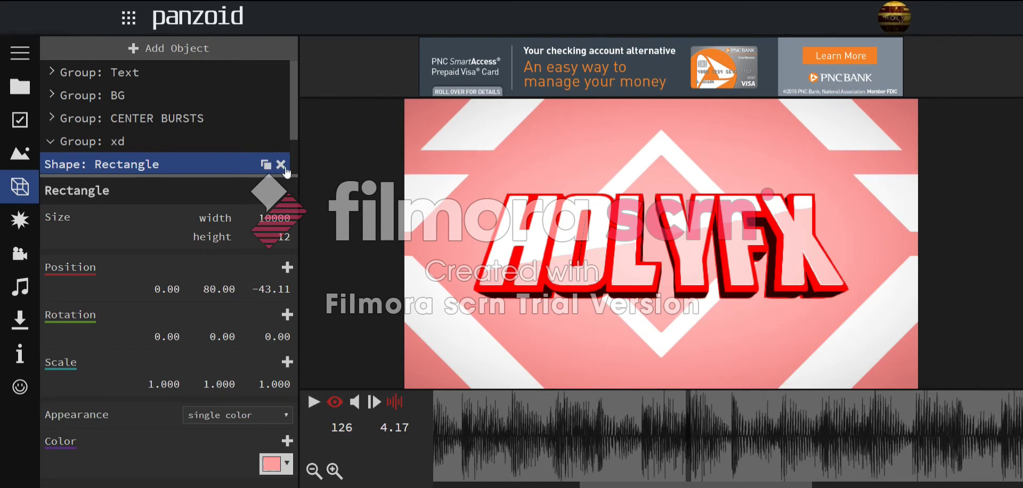
{"action": "left_click", "coordinate": [229, 290]}
{"action": "type", "text": "-40"}
{"action": "key", "text": "Return"}
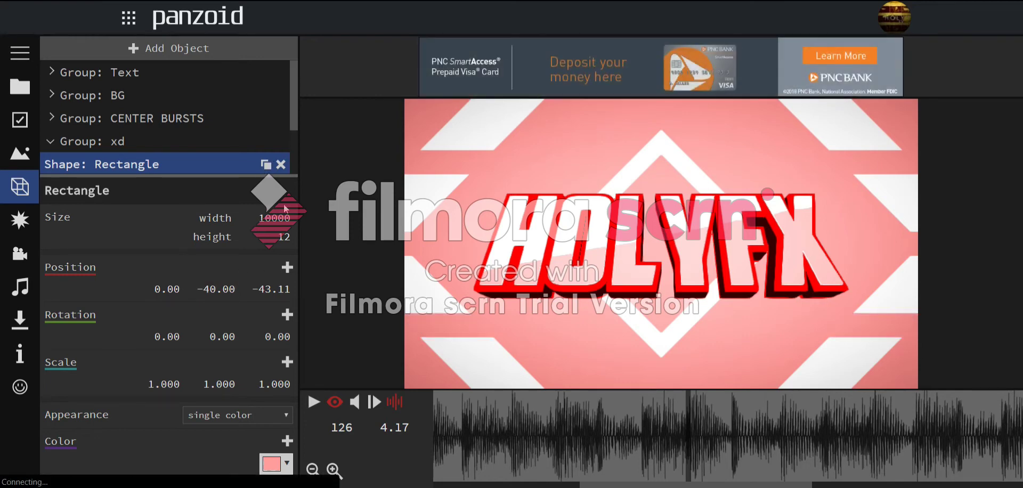
{"action": "left_click", "coordinate": [216, 296]}
{"action": "type", "text": "-80"}
{"action": "key", "text": "Return"}
- Preview the rectangles in playback and free orbit, then nudge the Y position to -70
{"action": "left_click_drag", "start_coordinate": [695, 414], "coordinate": [455, 432]}
{"action": "left_click", "coordinate": [313, 402]}
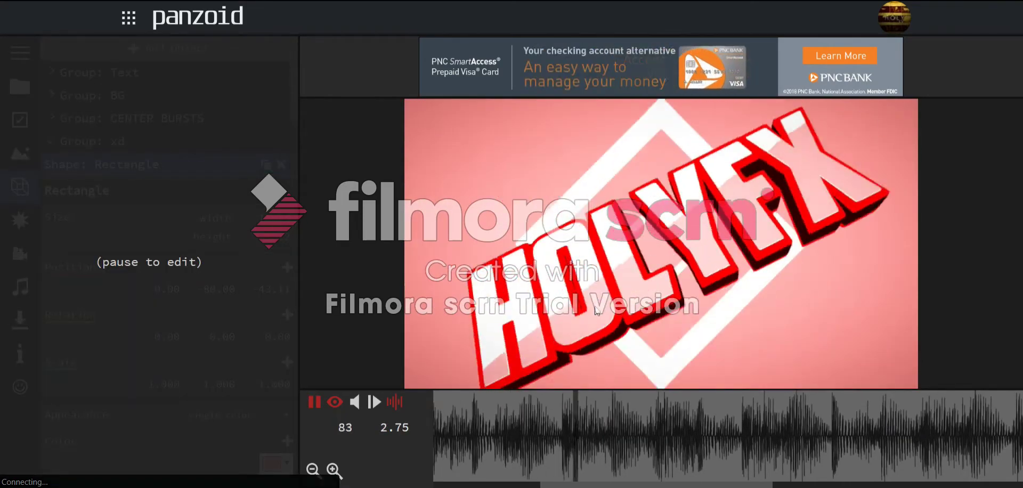
{"action": "left_click", "coordinate": [590, 432]}
{"action": "left_click_drag", "start_coordinate": [586, 432], "coordinate": [684, 437]}
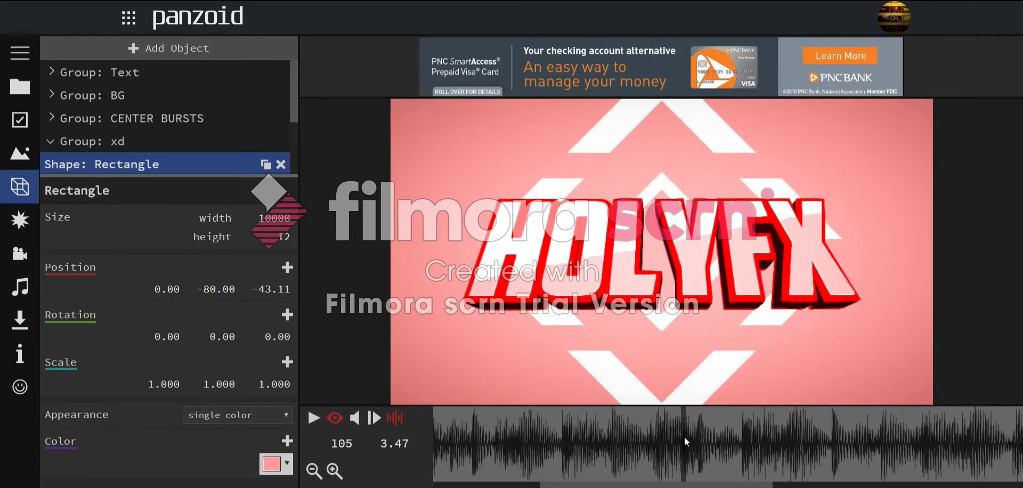
{"action": "left_click", "coordinate": [331, 418]}
{"action": "left_click_drag", "start_coordinate": [545, 257], "coordinate": [500, 233]}
{"action": "key", "text": "space"}
{"action": "key", "text": "space"}
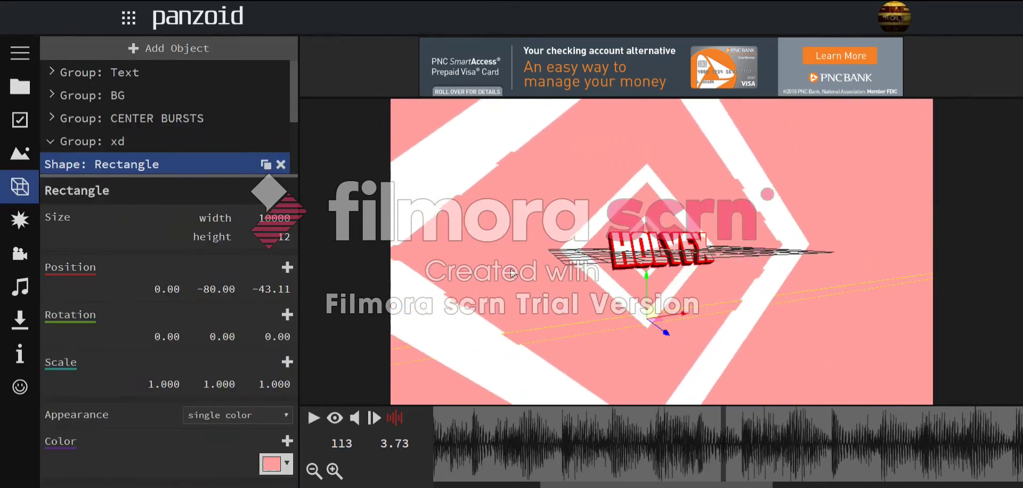
{"action": "mouse_move", "coordinate": [711, 471]}
{"action": "left_mouse_down"}
{"action": "mouse_move", "coordinate": [681, 472]}
{"action": "mouse_move", "coordinate": [701, 476]}
{"action": "left_mouse_up"}
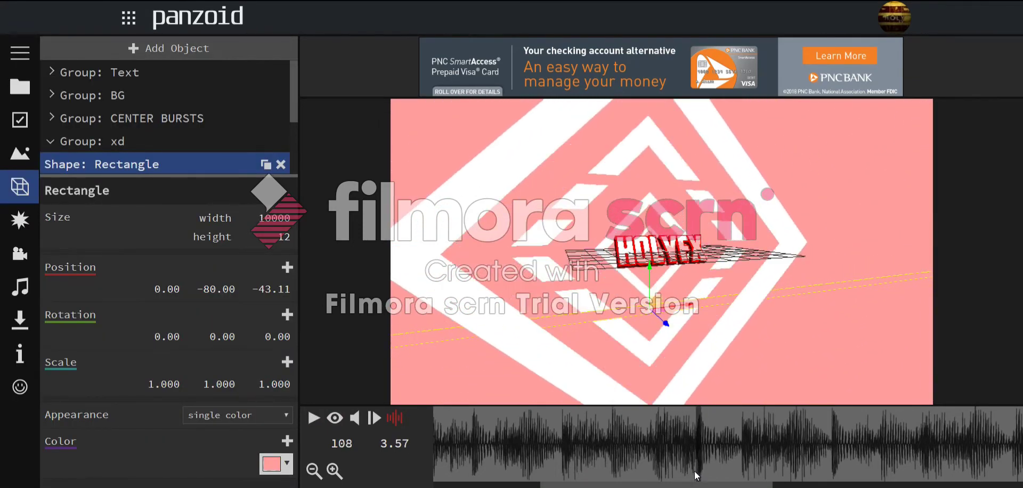
{"action": "left_click", "coordinate": [335, 418]}
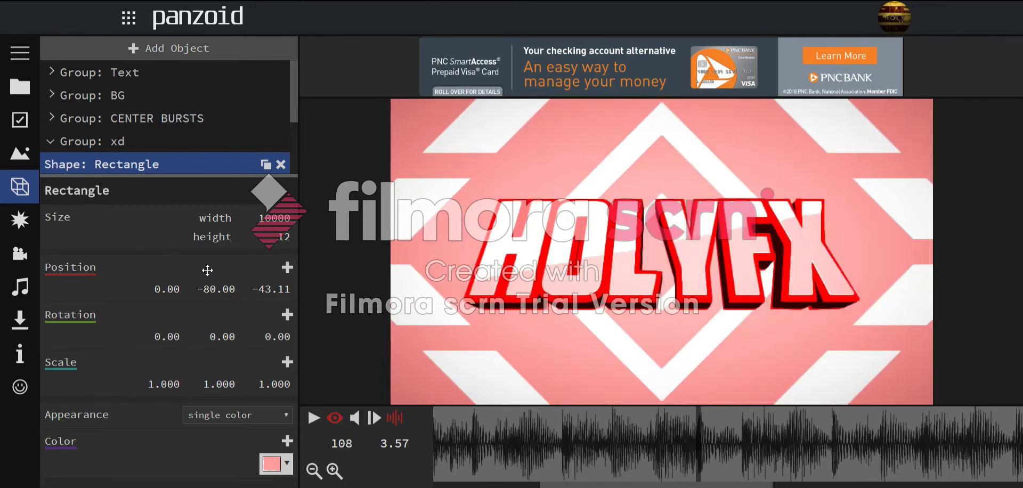
{"action": "scroll", "coordinate": [173, 153], "scroll_direction": "down", "scroll_amount": 2}
{"action": "left_click_drag", "start_coordinate": [214, 274], "coordinate": [226, 257]}
- Set the fifth rectangle's Y to -40 and drag the fourth's to about 74
{"action": "left_click", "coordinate": [186, 162]}
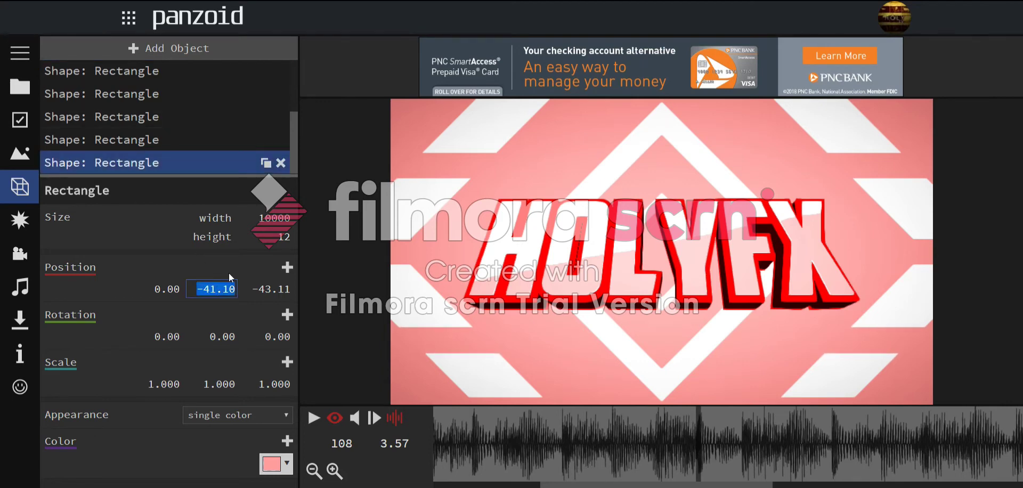
{"action": "type", "text": "-40"}
{"action": "key", "text": "Return"}
{"action": "left_click", "coordinate": [136, 141]}
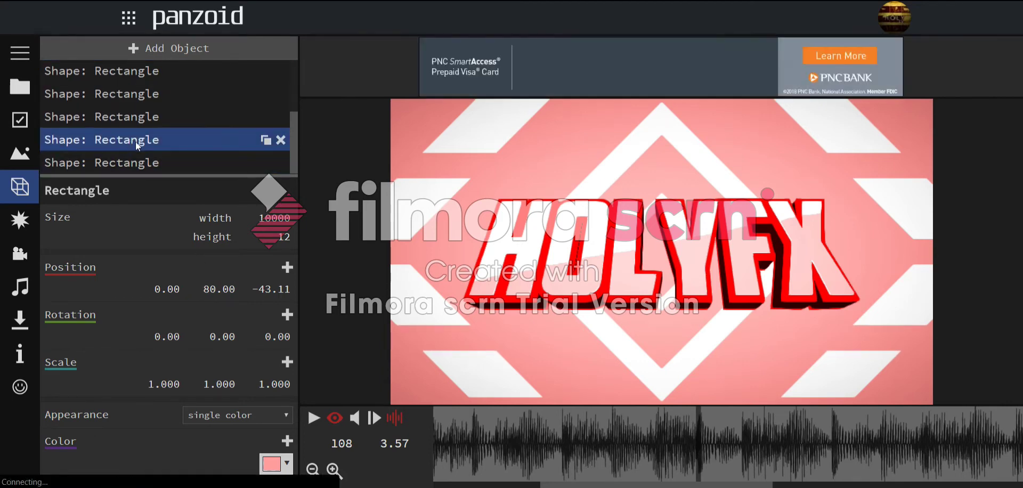
{"action": "left_click_drag", "start_coordinate": [220, 298], "coordinate": [219, 326]}
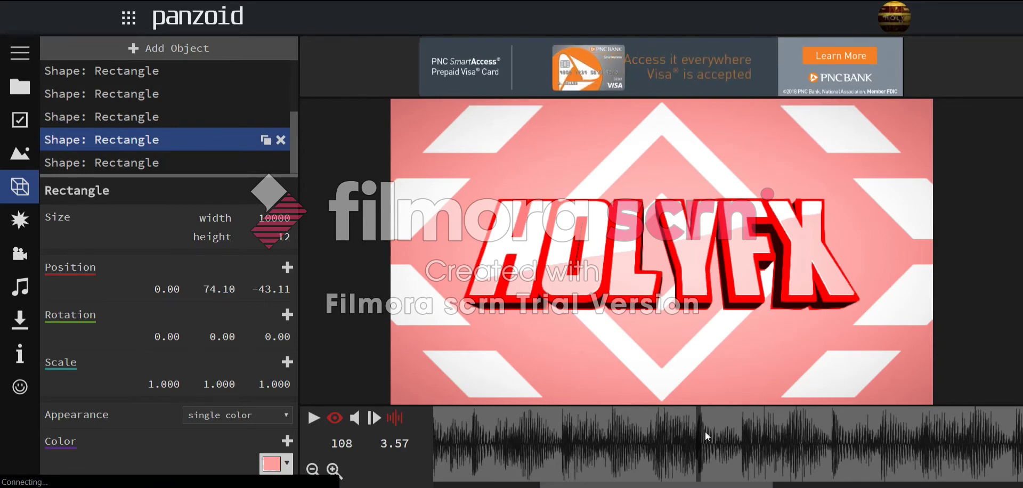
- Replay the animation from an earlier frame to preview the bars
{"action": "left_click_drag", "start_coordinate": [704, 432], "coordinate": [374, 423]}
{"action": "left_click", "coordinate": [314, 416]}
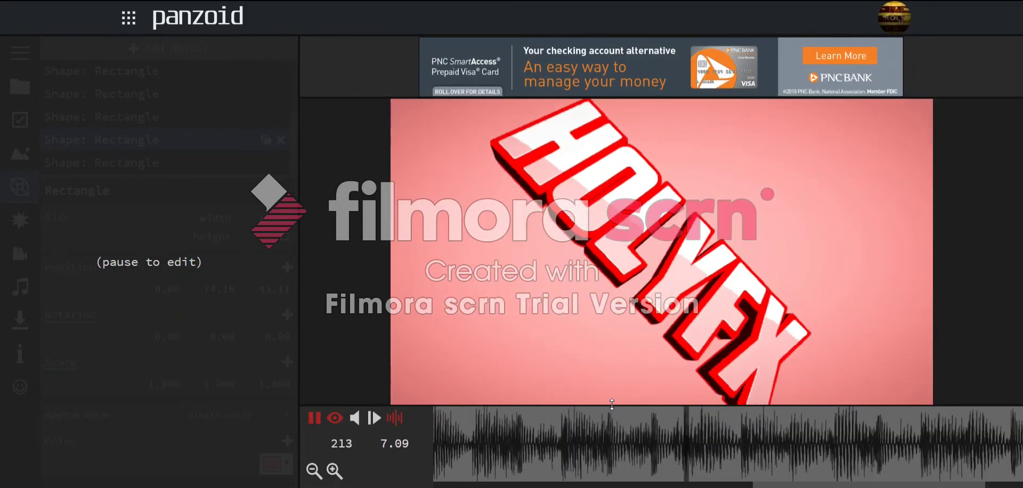
{"action": "key", "text": "space"}
{"action": "left_click_drag", "start_coordinate": [602, 421], "coordinate": [455, 424]}
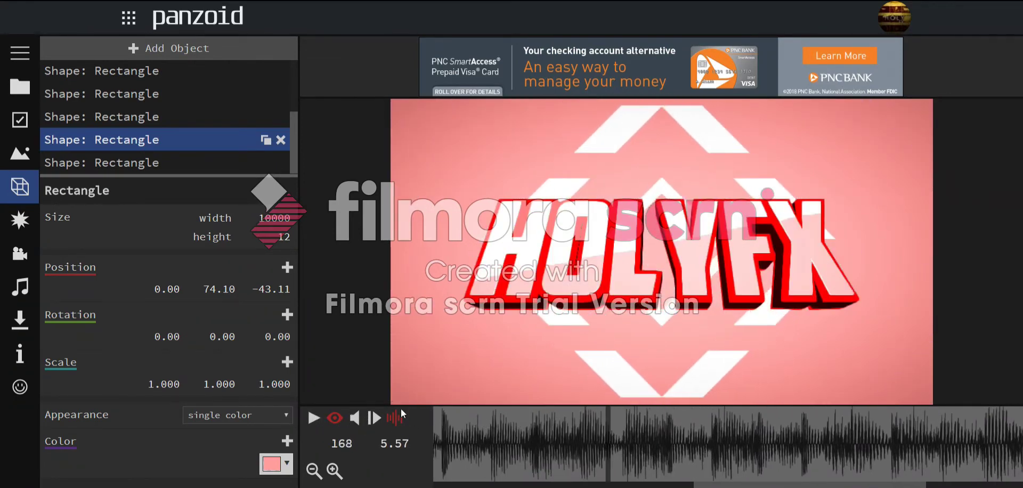
- Move the loose rectangles into the xd group and show the effects list
{"action": "scroll", "coordinate": [146, 95], "scroll_direction": "up", "scroll_amount": 3}
{"action": "left_click", "coordinate": [148, 43]}
{"action": "left_click", "coordinate": [148, 42]}
{"action": "left_click", "coordinate": [80, 163]}
{"action": "left_click_drag", "start_coordinate": [77, 164], "coordinate": [74, 145]}
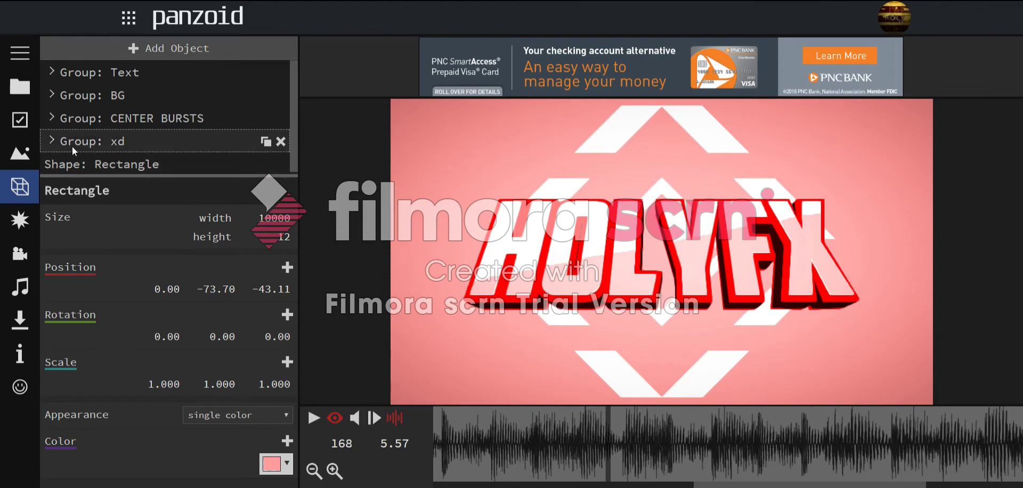
{"action": "left_click", "coordinate": [37, 219]}
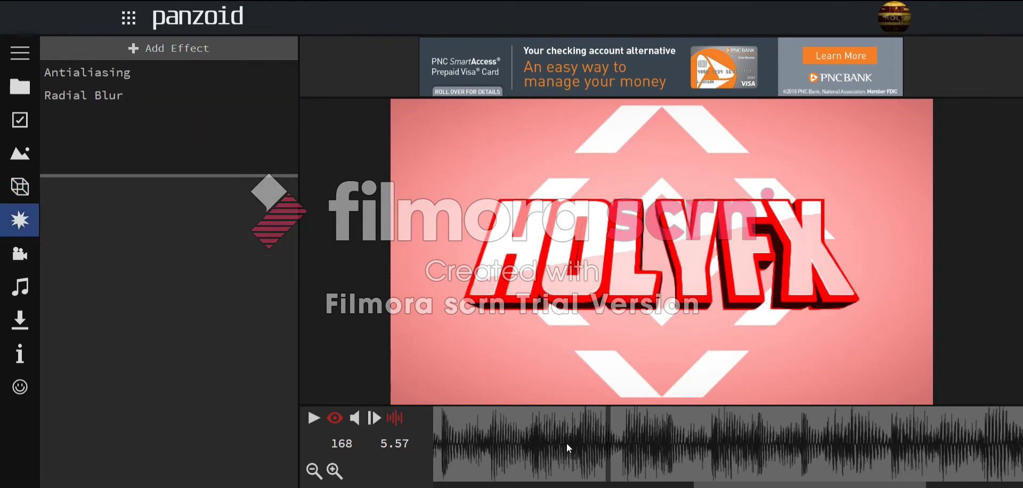
- Preview the intro, set the camera shake speed, and reveal the advanced shake settings
{"action": "left_click", "coordinate": [577, 455]}
{"action": "left_click_drag", "start_coordinate": [565, 447], "coordinate": [112, 420]}
{"action": "key", "text": "space"}
{"action": "key", "text": "space"}
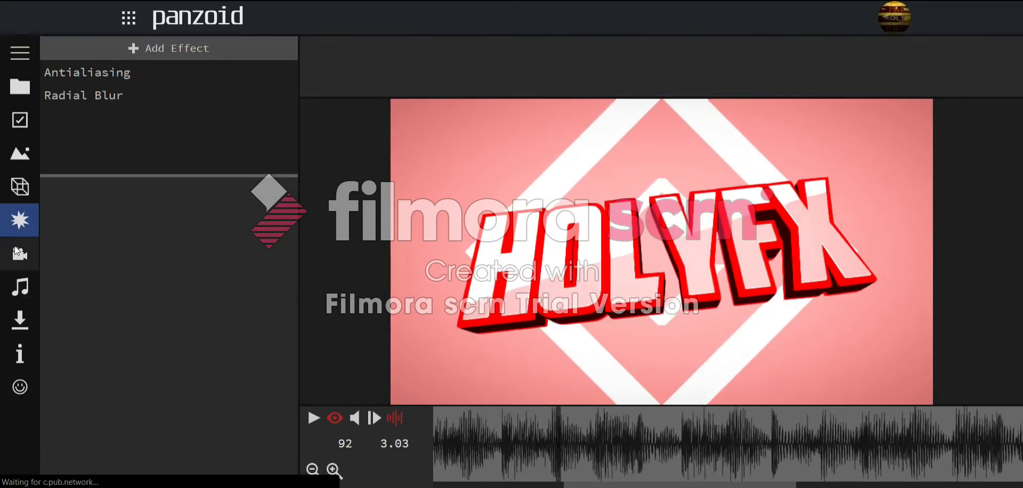
{"action": "left_click", "coordinate": [16, 253]}
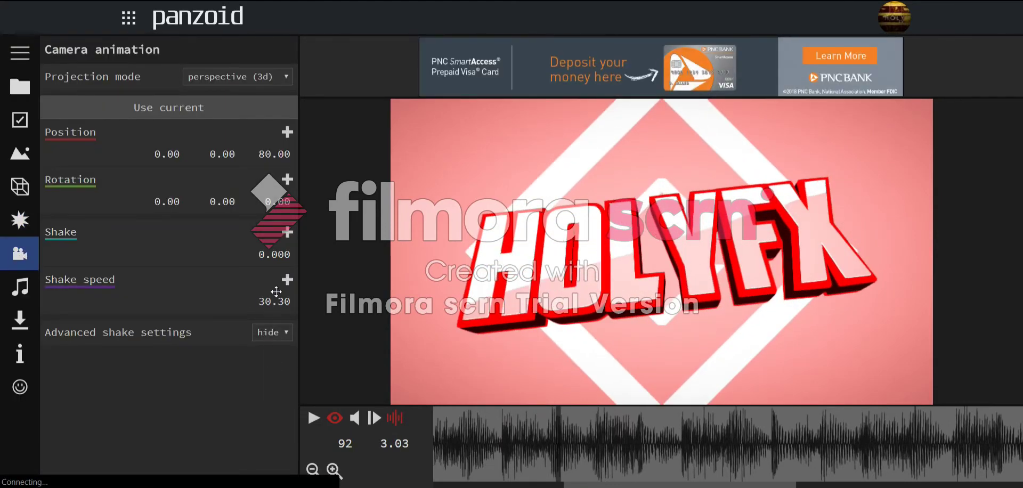
{"action": "left_click_drag", "start_coordinate": [277, 289], "coordinate": [270, 308]}
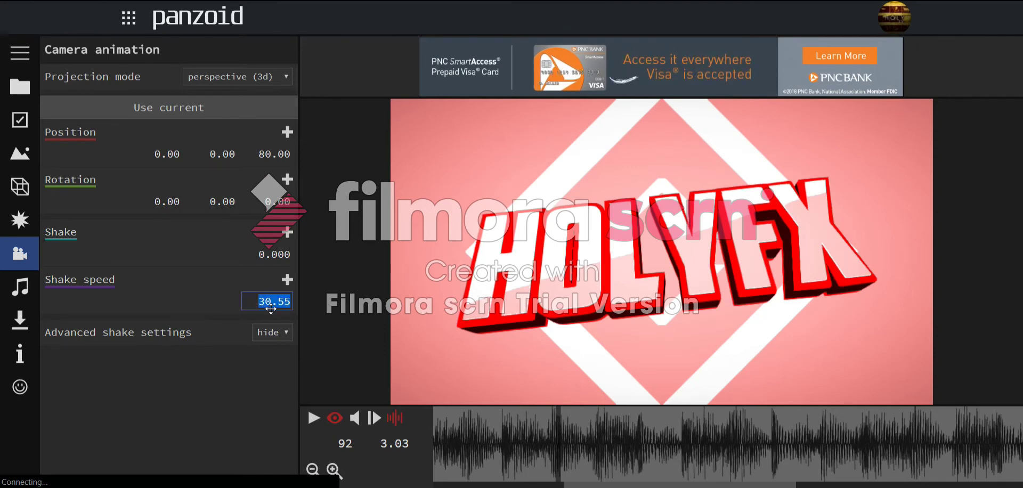
{"action": "left_click", "coordinate": [274, 331]}
{"action": "left_click", "coordinate": [271, 347]}
- Set the camera shake amount to 0.025 at frame 63
{"action": "scroll", "coordinate": [275, 339], "scroll_direction": "down", "scroll_amount": 7}
{"action": "scroll", "coordinate": [275, 338], "scroll_direction": "up", "scroll_amount": 7}
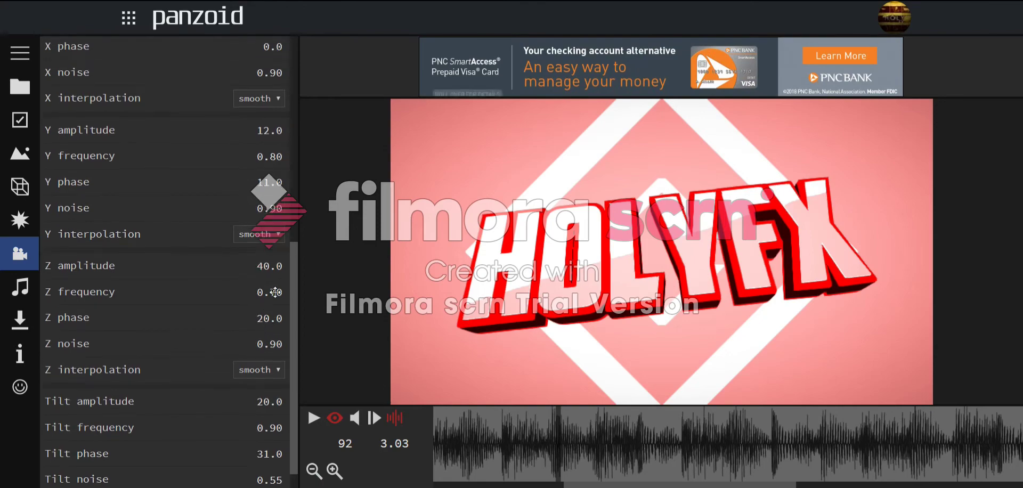
{"action": "left_click_drag", "start_coordinate": [469, 440], "coordinate": [370, 443]}
{"action": "key", "text": "space"}
{"action": "left_click", "coordinate": [637, 355]}
{"action": "key", "text": "space"}
{"action": "left_click", "coordinate": [548, 440]}
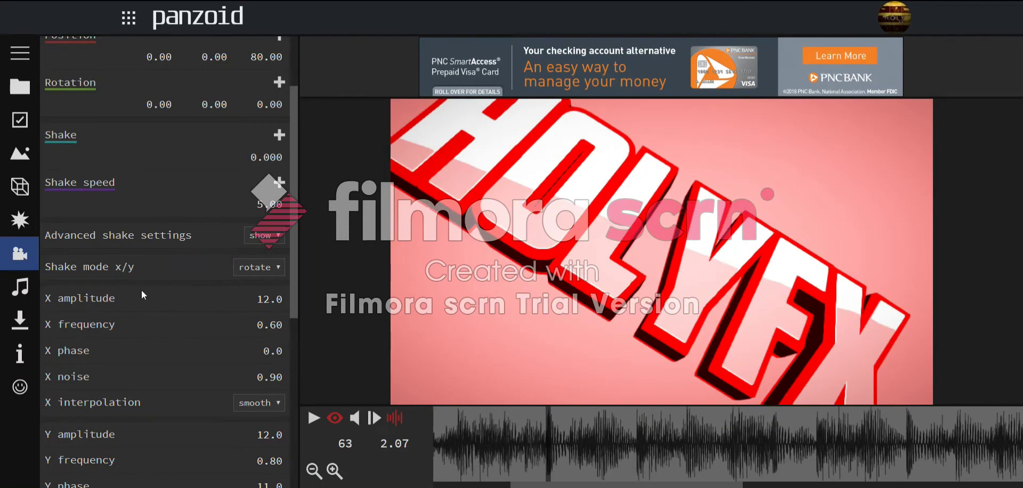
{"action": "type", "text": "025"}
{"action": "key", "text": "Return"}
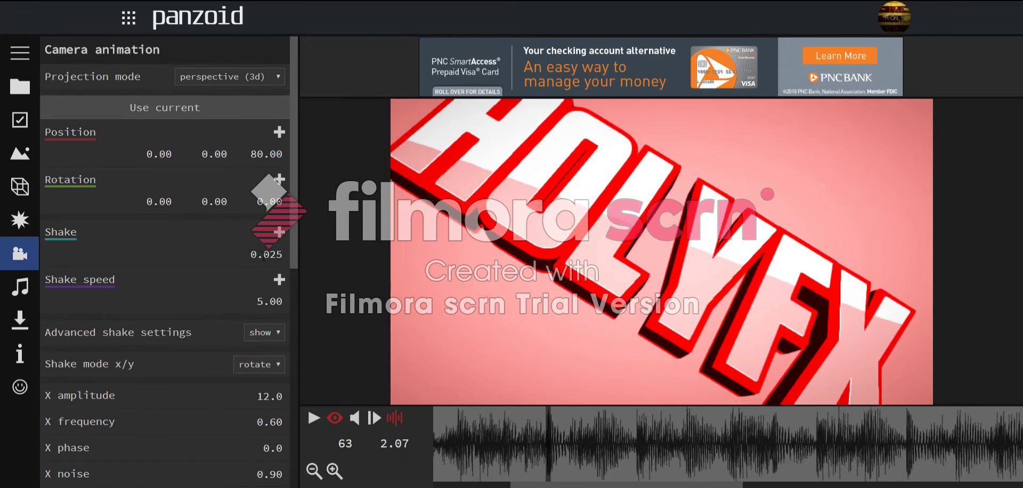
- Set X/Y shake amplitudes to 32.5 and 26.4, and X/Y frequencies to 0.49 and 0.59
{"action": "scroll", "coordinate": [251, 285], "scroll_direction": "down", "scroll_amount": 4}
{"action": "left_click_drag", "start_coordinate": [275, 172], "coordinate": [356, 2]}
{"action": "left_click_drag", "start_coordinate": [278, 334], "coordinate": [299, 180]}
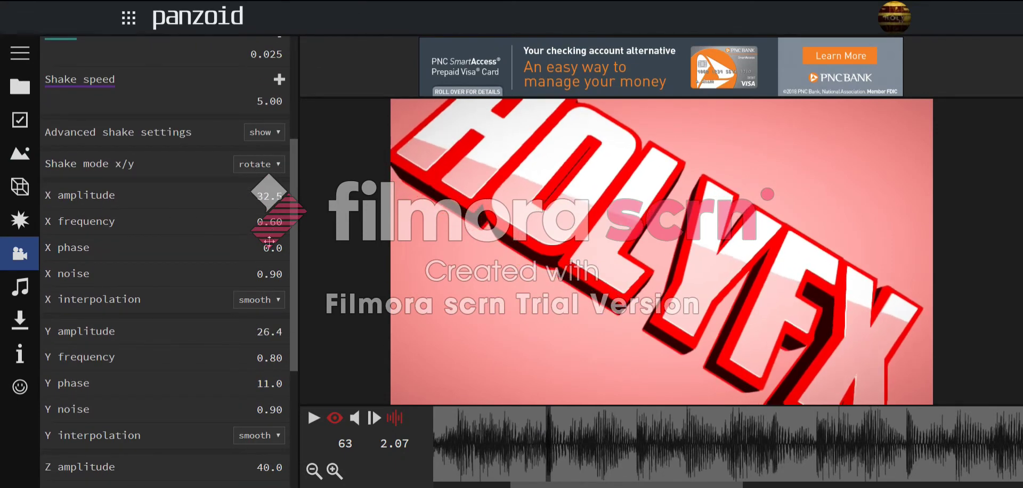
{"action": "left_click_drag", "start_coordinate": [271, 217], "coordinate": [276, 273]}
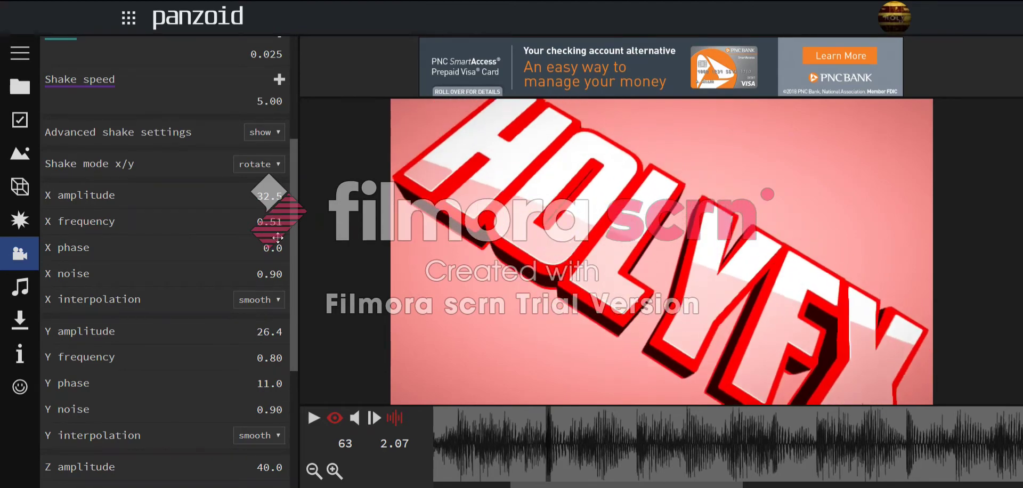
{"action": "left_click_drag", "start_coordinate": [275, 350], "coordinate": [268, 391]}
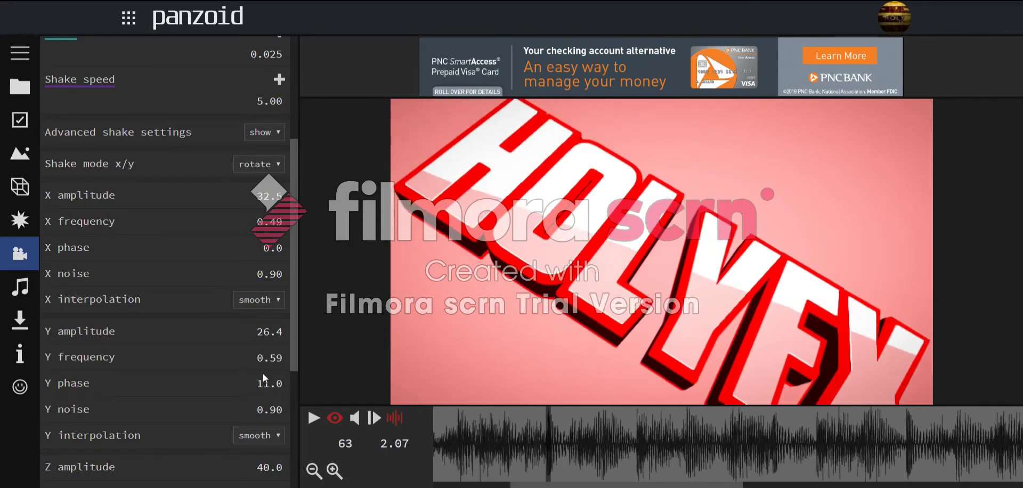
- Set the Z shake amplitude to 850
{"action": "scroll", "coordinate": [264, 373], "scroll_direction": "down", "scroll_amount": 5}
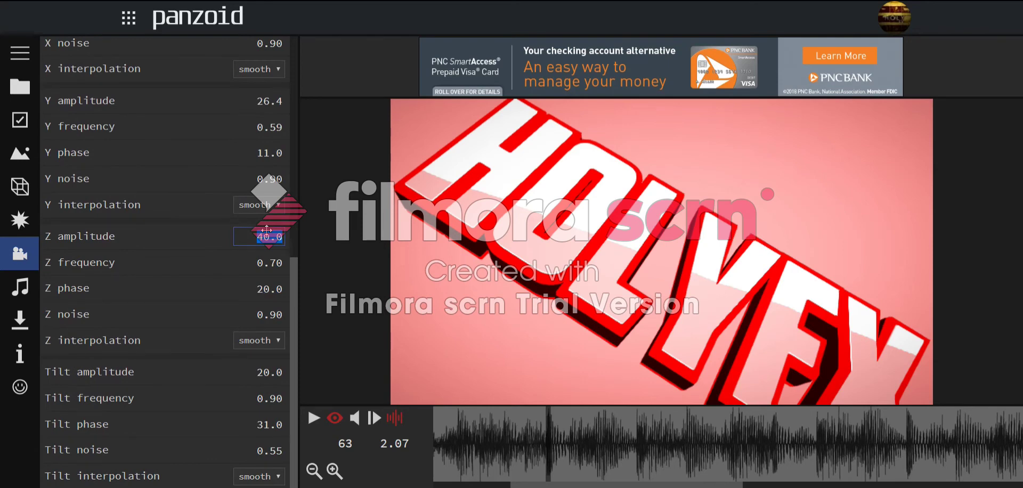
{"action": "key", "text": "Return"}
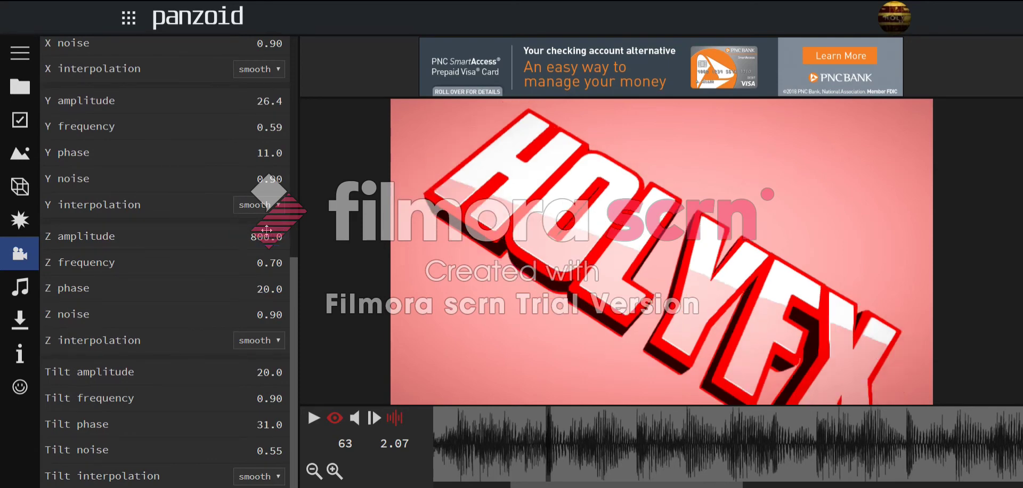
{"action": "left_click", "coordinate": [266, 230]}
{"action": "type", "text": "10"}
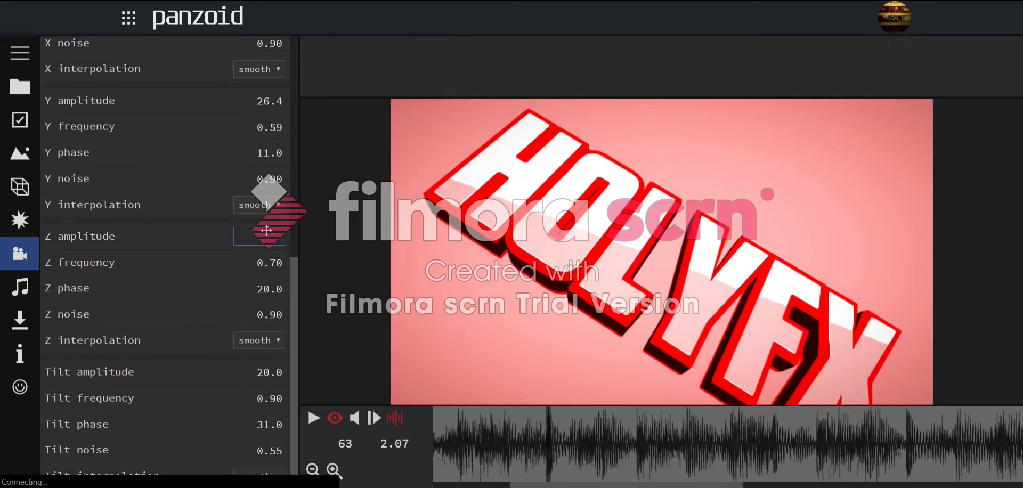
{"action": "key", "text": "Return"}
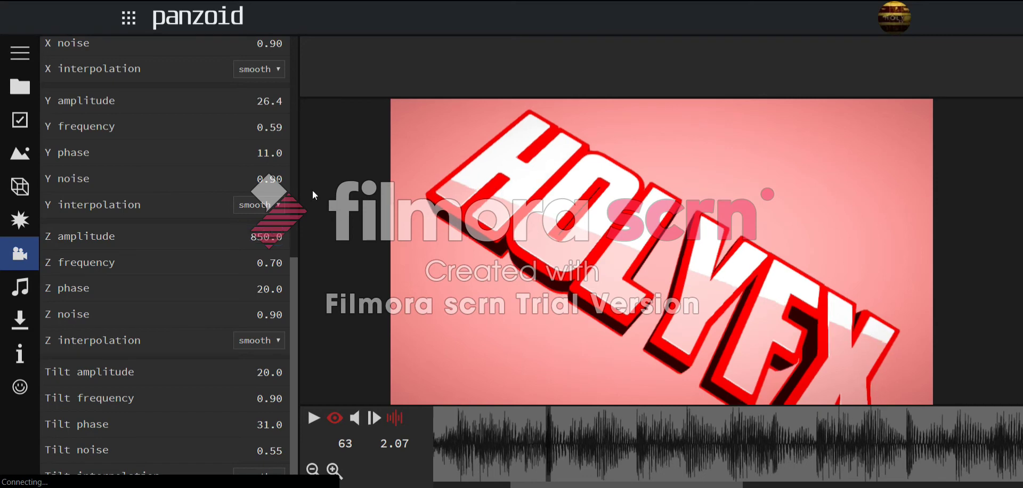
- Set the Z shake frequency, phase and noise all to 0
{"action": "type", "text": "0"}
{"action": "key", "text": "Return"}
{"action": "left_click", "coordinate": [274, 292]}
{"action": "type", "text": "0"}
{"action": "key", "text": "Return"}
{"action": "left_click", "coordinate": [279, 312]}
{"action": "type", "text": "0"}
{"action": "key", "text": "Return"}
- Adjust the remaining advanced shake sliders, then collapse the advanced shake settings
{"action": "scroll", "coordinate": [272, 279], "scroll_direction": "up", "scroll_amount": 2}
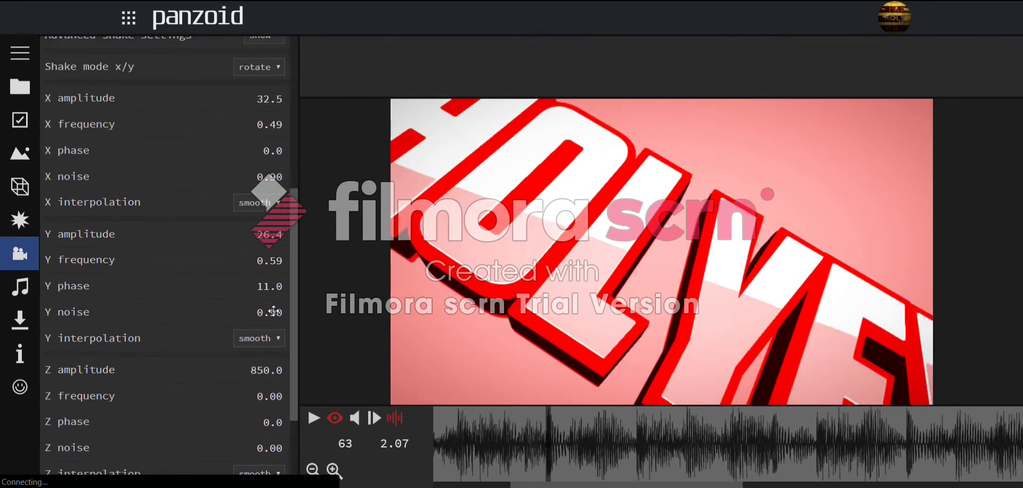
{"action": "scroll", "coordinate": [271, 306], "scroll_direction": "down", "scroll_amount": 1}
{"action": "left_click_drag", "start_coordinate": [265, 304], "coordinate": [253, 440]}
{"action": "scroll", "coordinate": [250, 341], "scroll_direction": "up", "scroll_amount": 4}
{"action": "scroll", "coordinate": [255, 266], "scroll_direction": "down", "scroll_amount": 2}
{"action": "scroll", "coordinate": [258, 227], "scroll_direction": "up", "scroll_amount": 2}
{"action": "scroll", "coordinate": [266, 238], "scroll_direction": "down", "scroll_amount": 2}
{"action": "scroll", "coordinate": [264, 245], "scroll_direction": "up", "scroll_amount": 2}
{"action": "scroll", "coordinate": [250, 340], "scroll_direction": "down", "scroll_amount": 6}
{"action": "left_click_drag", "start_coordinate": [293, 407], "coordinate": [290, 304]}
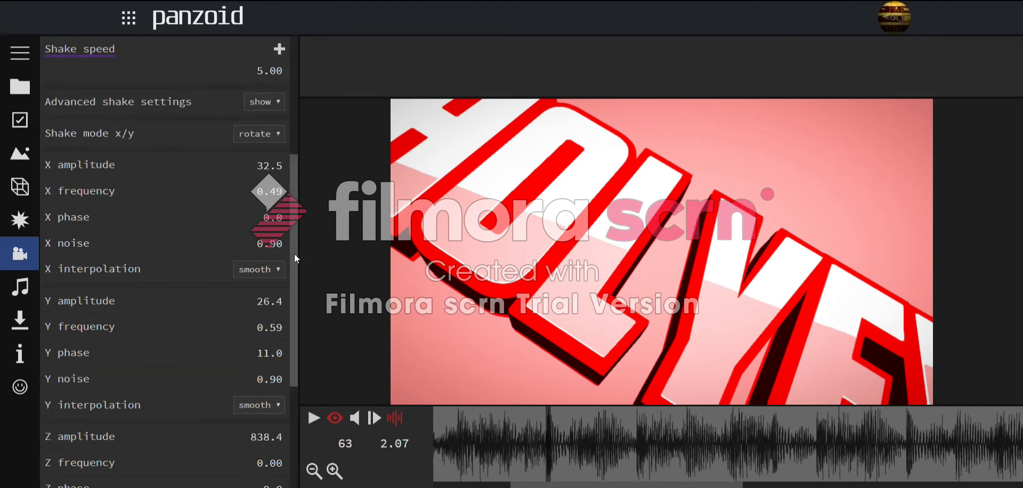
{"action": "scroll", "coordinate": [274, 266], "scroll_direction": "down", "scroll_amount": 4}
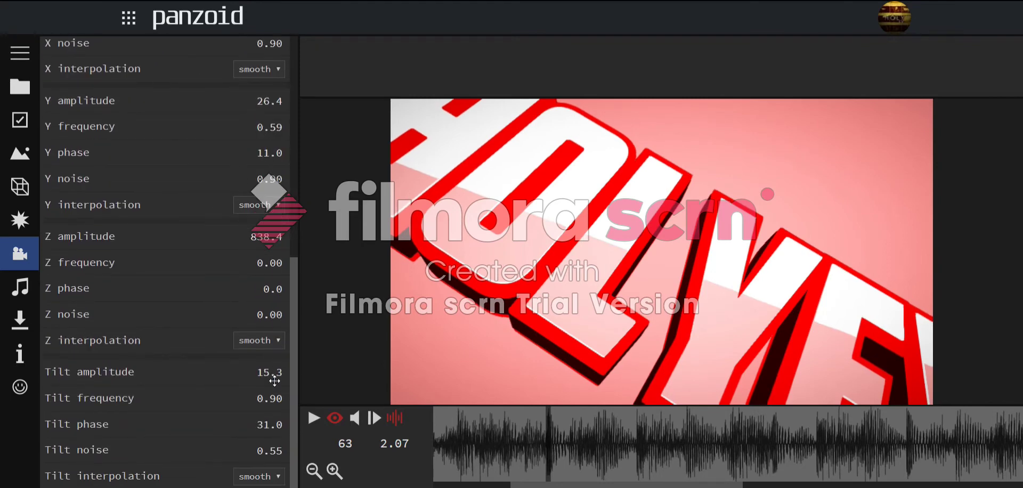
{"action": "scroll", "coordinate": [266, 213], "scroll_direction": "up", "scroll_amount": 5}
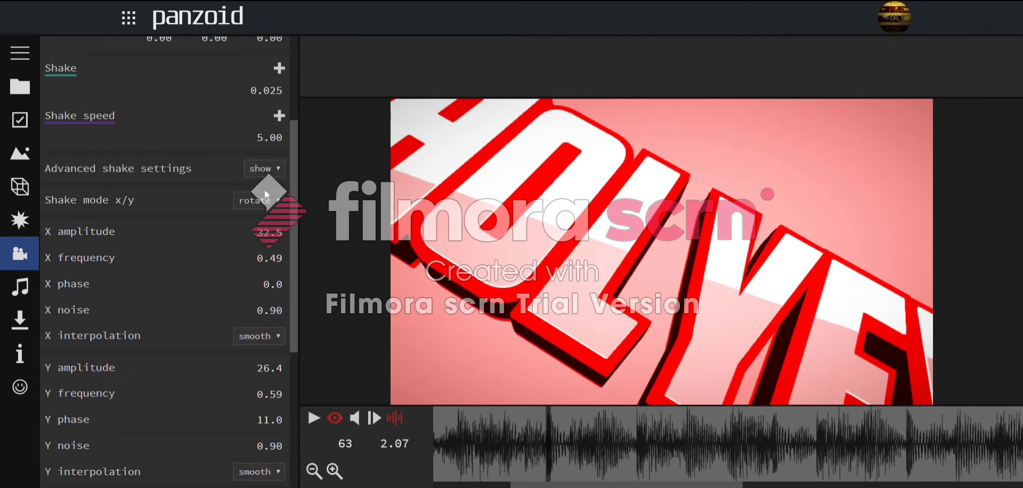
{"action": "left_click", "coordinate": [270, 183]}
- Play the intro from frame 39 to preview the shake, pausing at frame 63
{"action": "left_click_drag", "start_coordinate": [535, 449], "coordinate": [458, 447]}
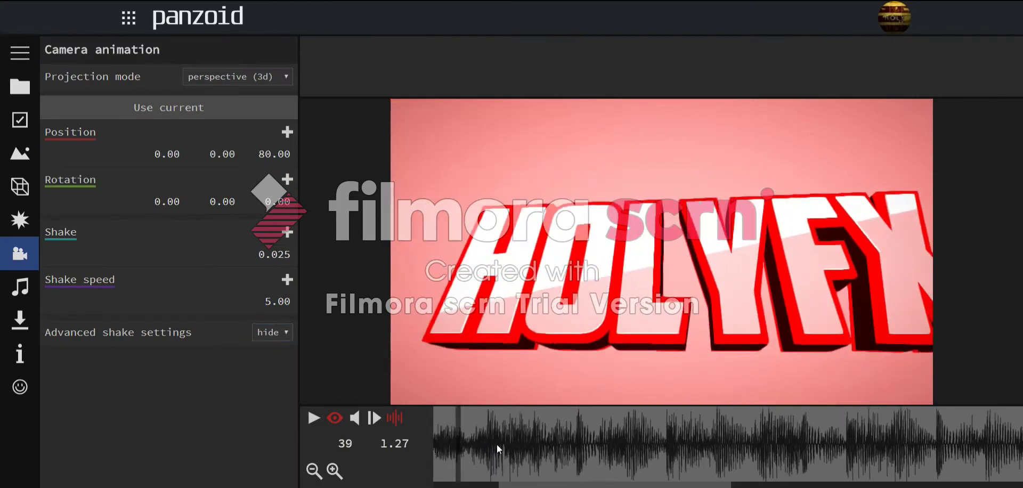
{"action": "key", "text": "space"}
{"action": "key", "text": "space"}
{"action": "left_click", "coordinate": [472, 434]}
{"action": "key", "text": "space"}
{"action": "key", "text": "space"}
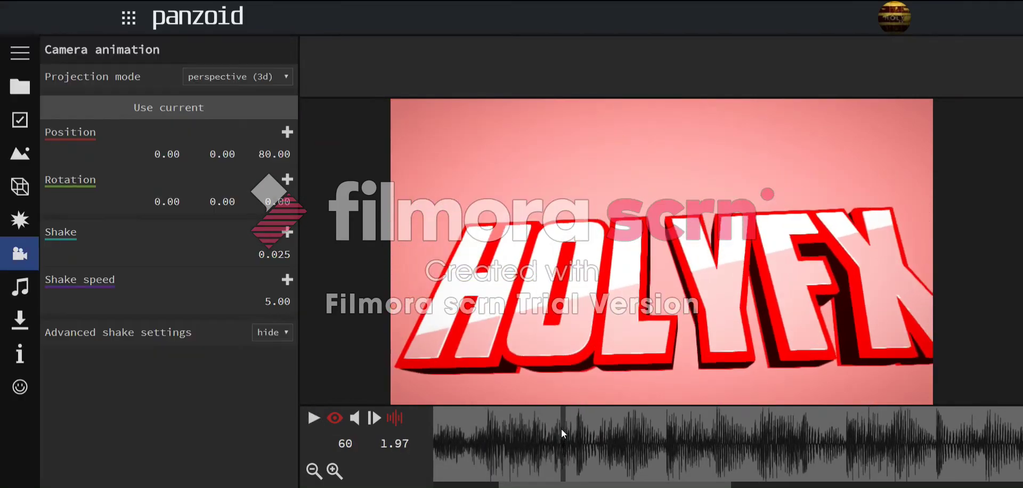
{"action": "left_click", "coordinate": [576, 436]}
- Keyframe Shake at frame 63 and set Shake strength 0 at frame 62
{"action": "left_click", "coordinate": [287, 232]}
{"action": "left_click_drag", "start_coordinate": [575, 433], "coordinate": [269, 362]}
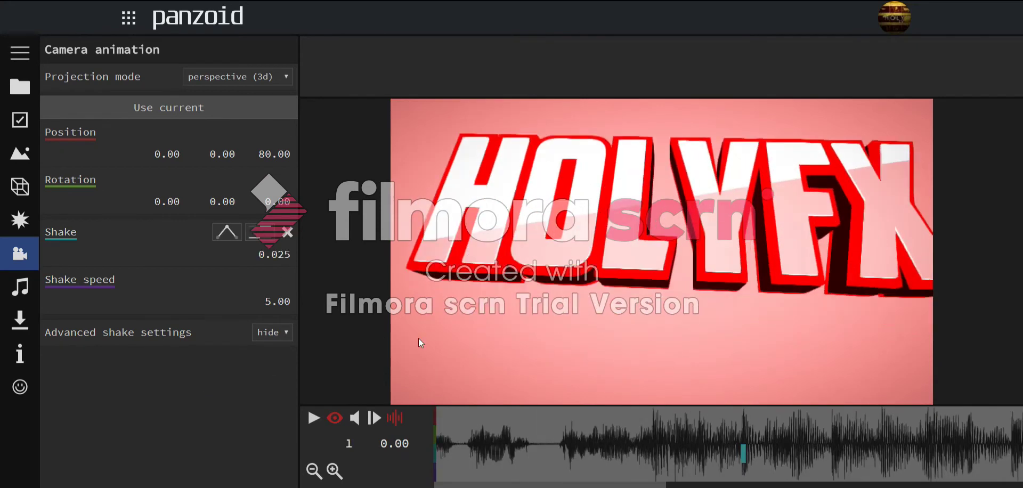
{"action": "left_click", "coordinate": [287, 233]}
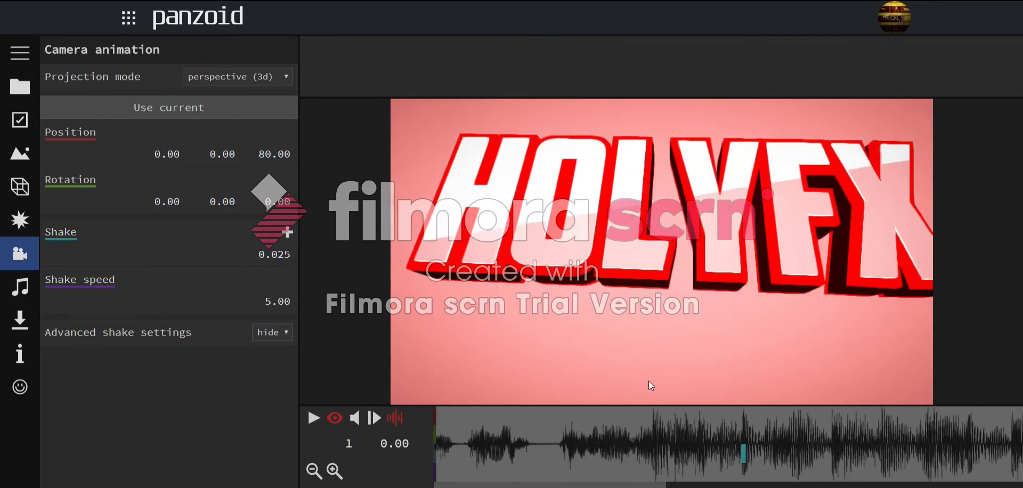
{"action": "left_click", "coordinate": [740, 440]}
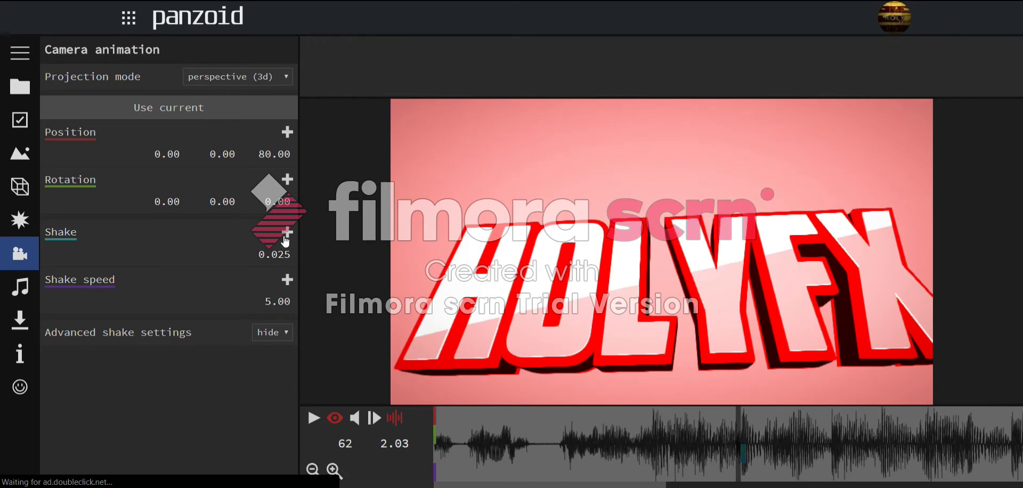
{"action": "left_click", "coordinate": [286, 253]}
{"action": "type", "text": "9'"}
{"action": "key", "text": "BackSpace"}
{"action": "type", "text": "0"}
{"action": "key", "text": "Return"}
- Step and play around frames 57–63 to check the shake kicks in
{"action": "left_click", "coordinate": [742, 457]}
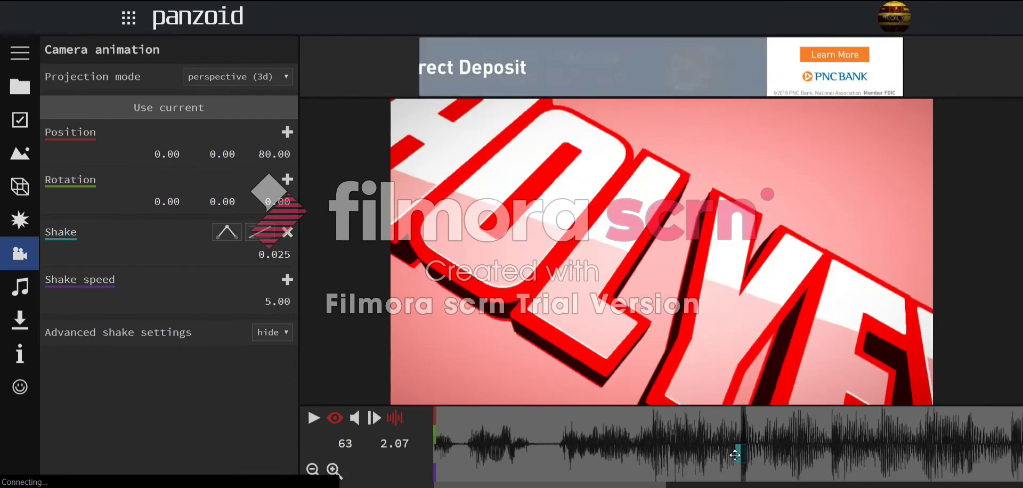
{"action": "left_click", "coordinate": [737, 454]}
{"action": "left_click", "coordinate": [745, 451]}
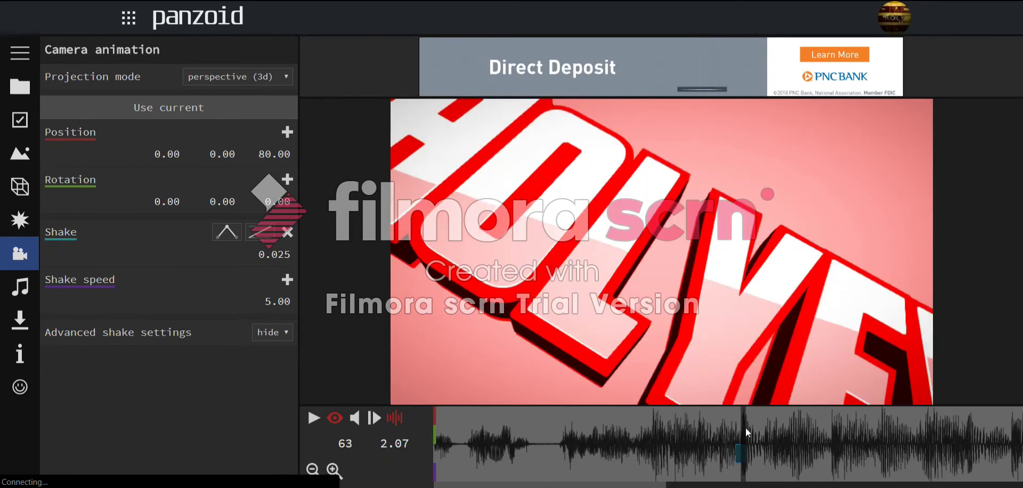
{"action": "left_click_drag", "start_coordinate": [746, 427], "coordinate": [719, 410]}
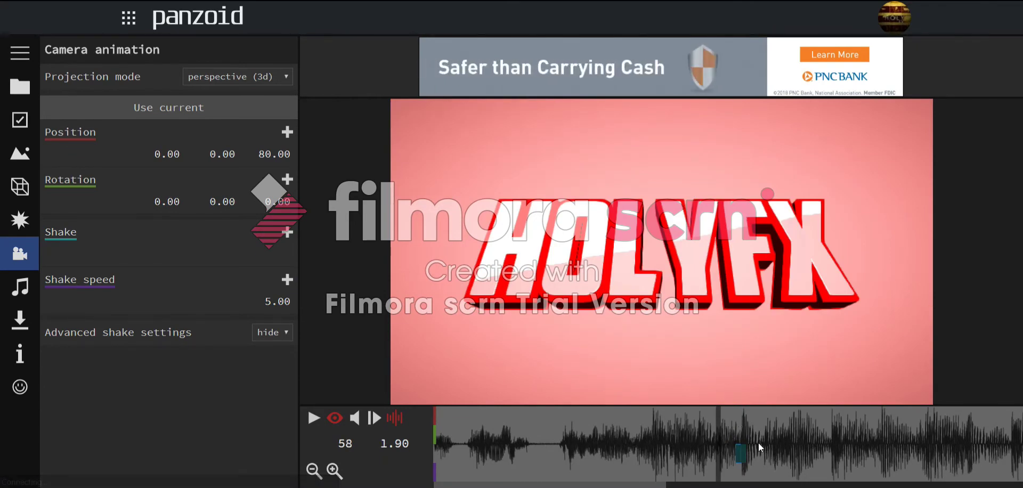
{"action": "left_click", "coordinate": [716, 433]}
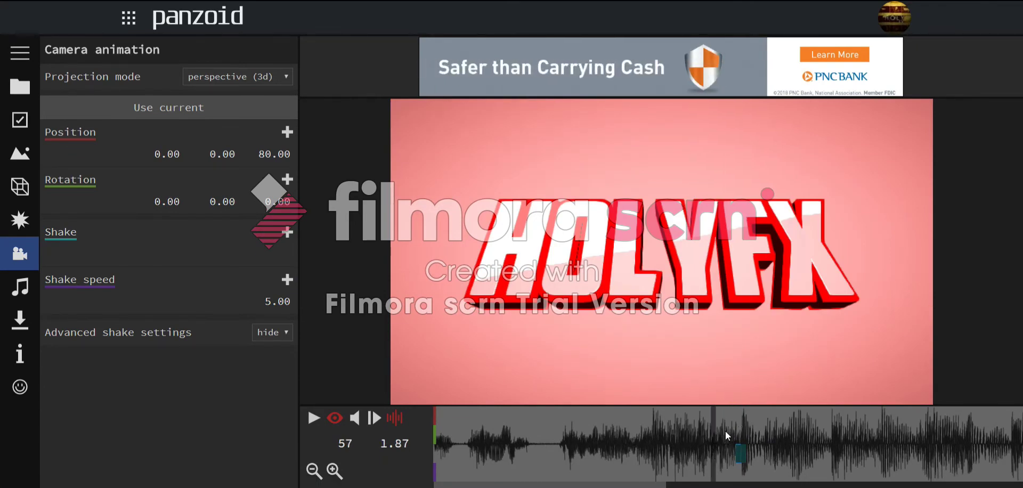
{"action": "key", "text": "space"}
{"action": "key", "text": "space"}
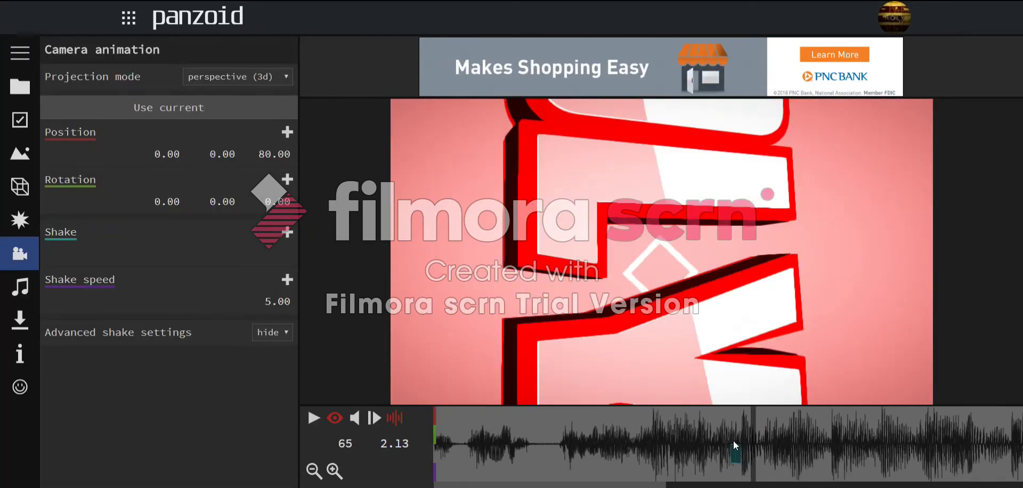
{"action": "key", "text": "space"}
{"action": "key", "text": "space"}
{"action": "key", "text": "space"}
{"action": "key", "text": "space"}
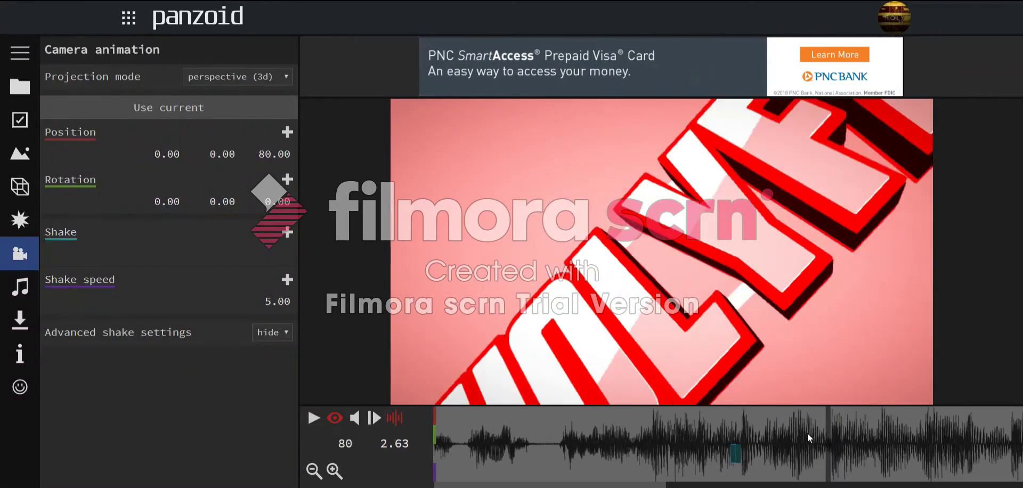
{"action": "left_click", "coordinate": [741, 452]}
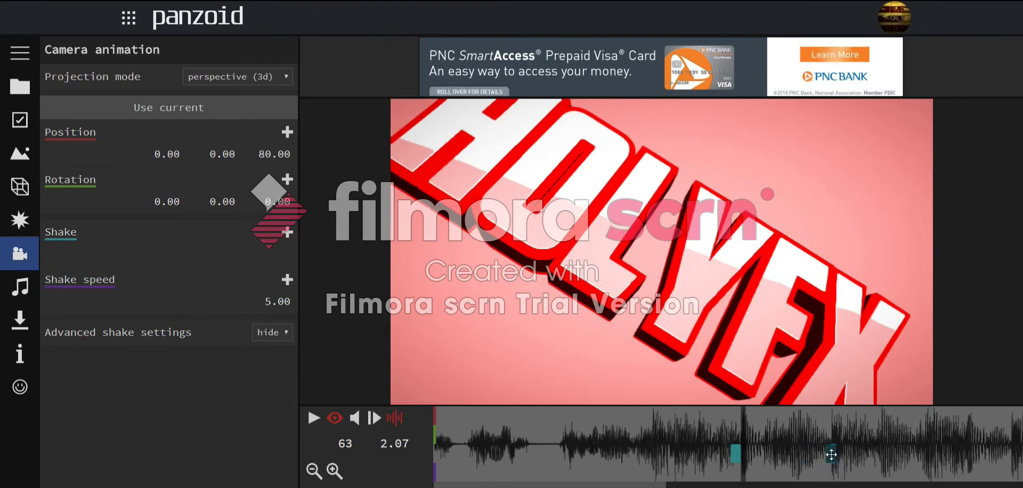
{"action": "left_click_drag", "start_coordinate": [733, 427], "coordinate": [701, 419]}
{"action": "key", "text": "space"}
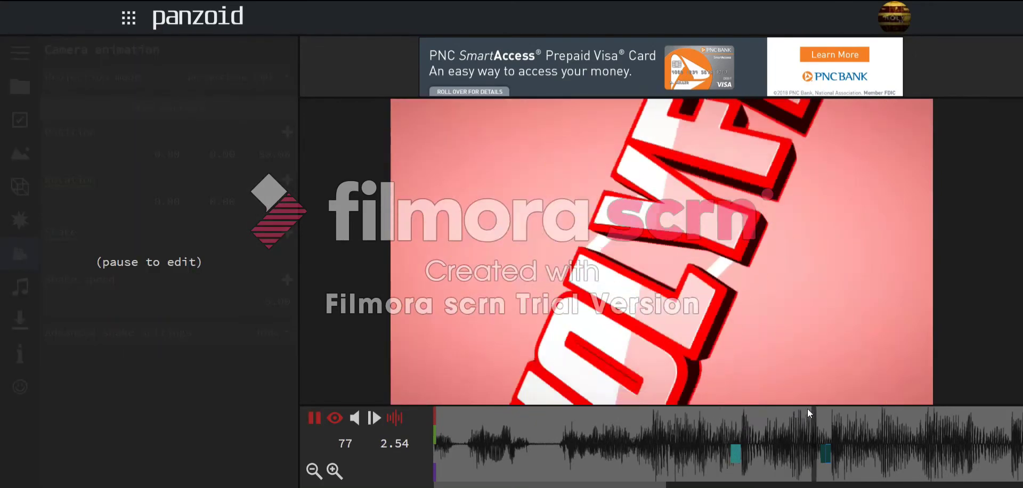
{"action": "key", "text": "space"}
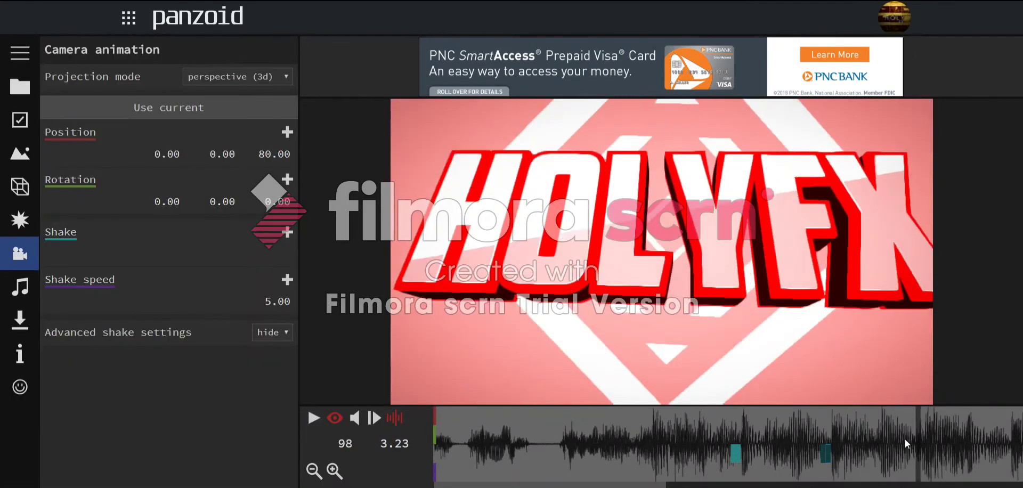
- Copy the Shake keyframe pair to later beats around frames 103–115
{"action": "left_click_drag", "start_coordinate": [821, 455], "coordinate": [781, 439]}
{"action": "key", "text": "space"}
{"action": "key", "text": "space"}
{"action": "left_click", "coordinate": [958, 437]}
{"action": "left_click_drag", "start_coordinate": [914, 453], "coordinate": [961, 456]}
{"action": "left_click_drag", "start_coordinate": [868, 440], "coordinate": [845, 438]}
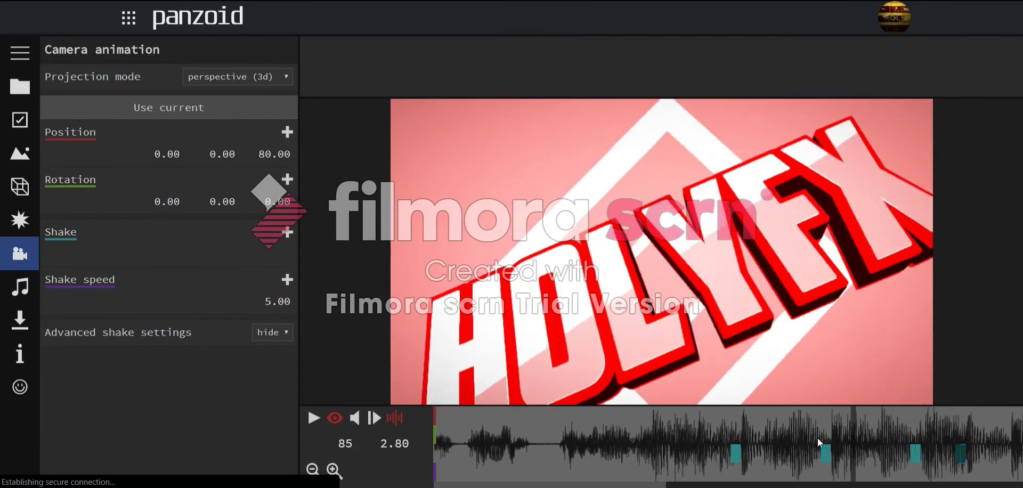
{"action": "key", "text": "space"}
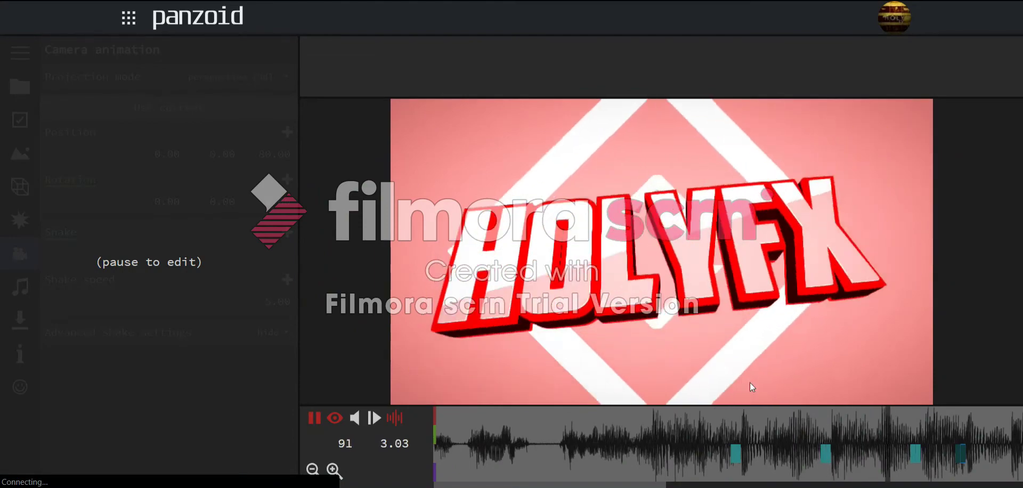
{"action": "key", "text": "space"}
{"action": "left_click", "coordinate": [1003, 447]}
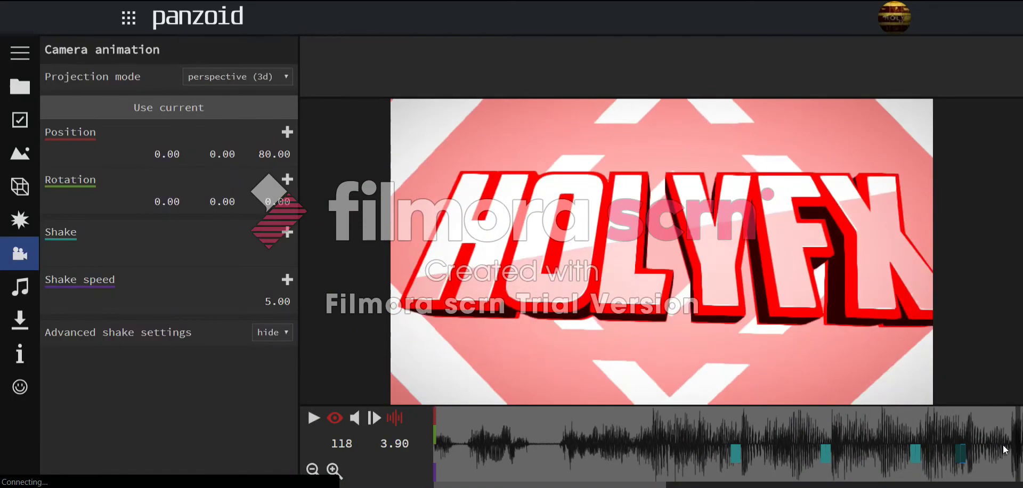
{"action": "left_click_drag", "start_coordinate": [1005, 450], "coordinate": [1007, 448]}
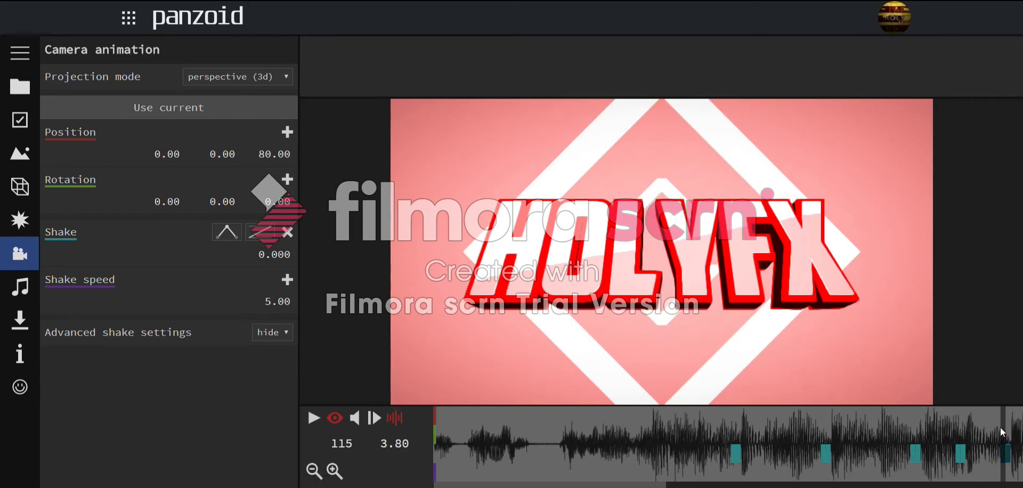
- Replay from about 2.10 seconds and move a Shake keyframe onto frame 134
{"action": "left_click", "coordinate": [740, 433]}
{"action": "key", "text": "space"}
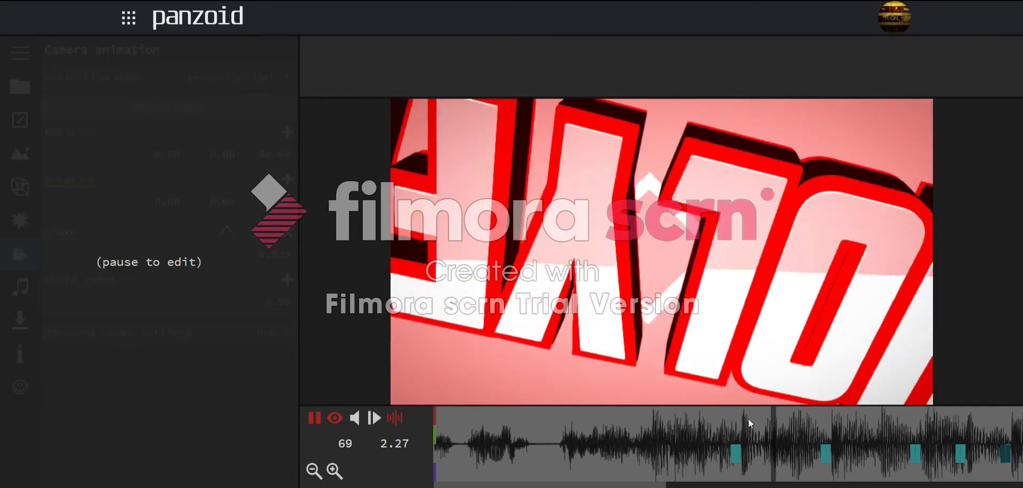
{"action": "key", "text": "space"}
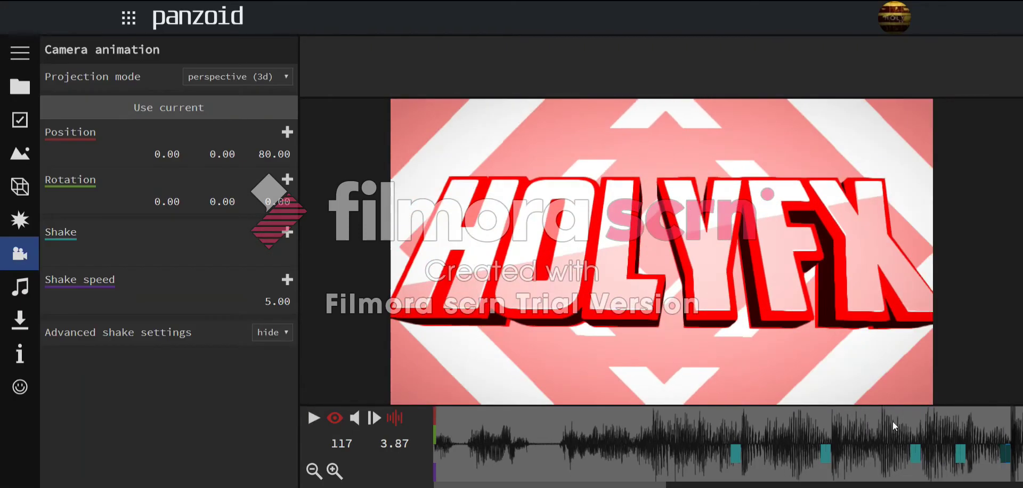
{"action": "key", "text": "space"}
{"action": "key", "text": "space"}
{"action": "left_click_drag", "start_coordinate": [886, 436], "coordinate": [374, 443]}
{"action": "key", "text": "space"}
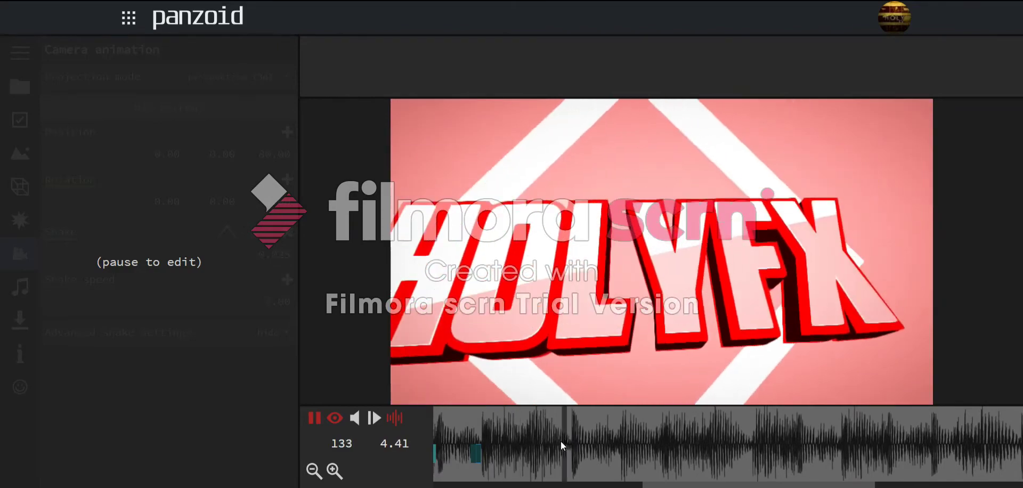
{"action": "key", "text": "space"}
{"action": "left_click_drag", "start_coordinate": [566, 456], "coordinate": [565, 453]}
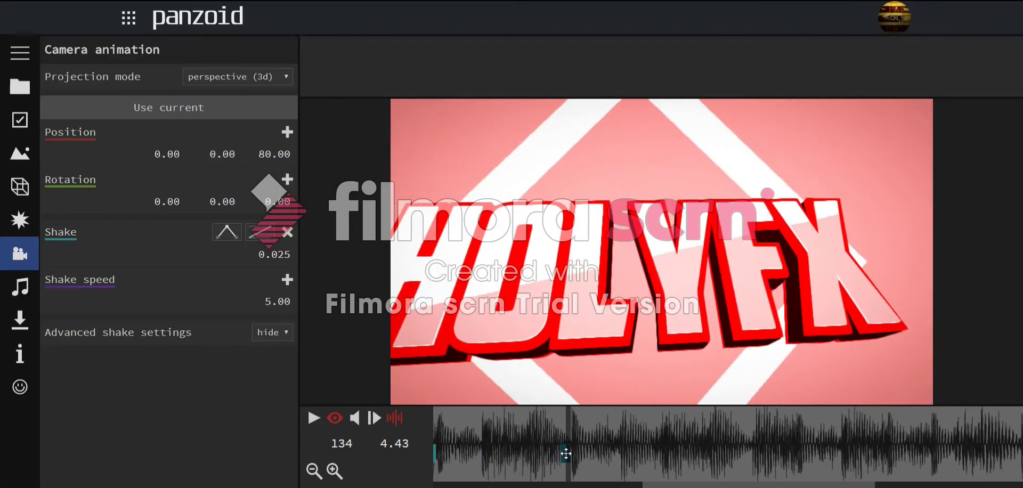
- Preview the repeated shakes from about frame 102 through frame 162
{"action": "left_click", "coordinate": [469, 437]}
{"action": "key", "text": "space"}
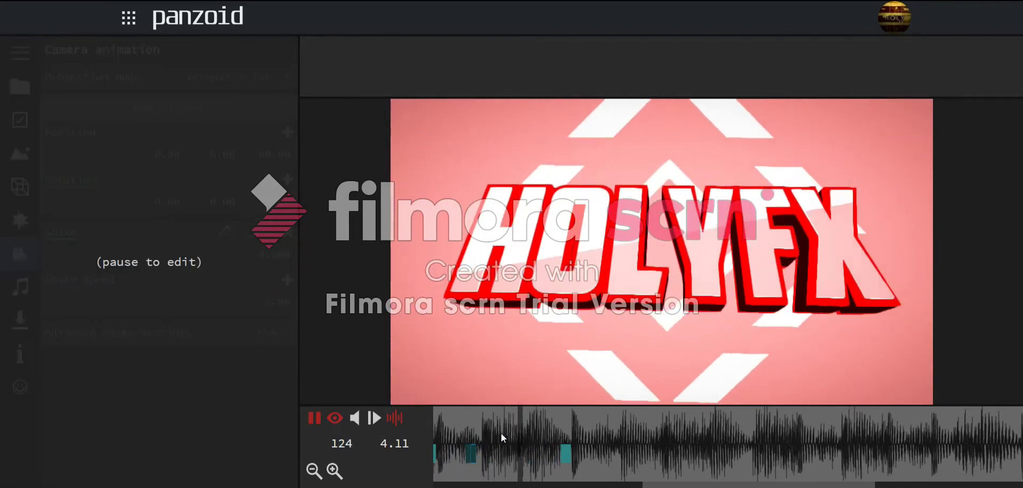
{"action": "key", "text": "space"}
{"action": "left_click_drag", "start_coordinate": [501, 433], "coordinate": [430, 430]}
{"action": "key", "text": "space"}
{"action": "key", "text": "space"}
{"action": "key", "text": "space"}
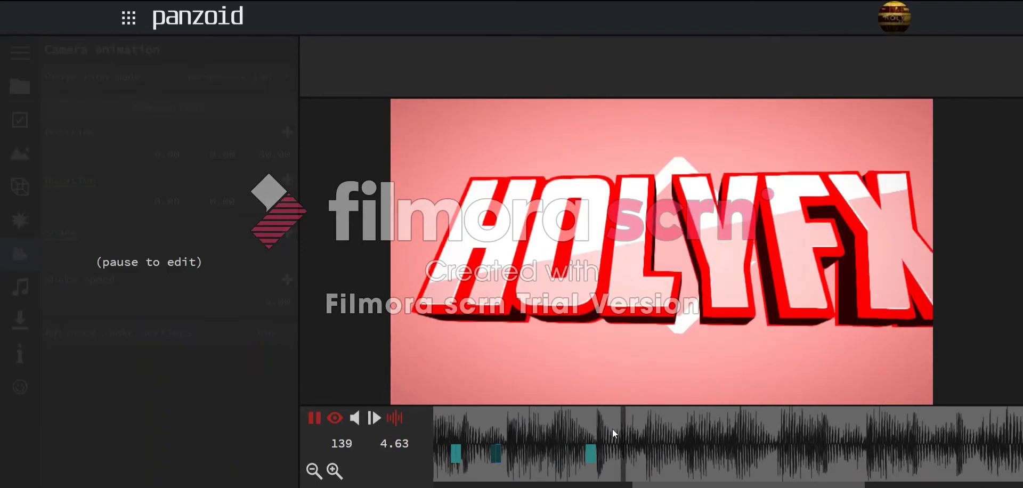
{"action": "key", "text": "space"}
{"action": "key", "text": "space"}
{"action": "key", "text": "space"}
{"action": "key", "text": "space"}
{"action": "left_click", "coordinate": [676, 436]}
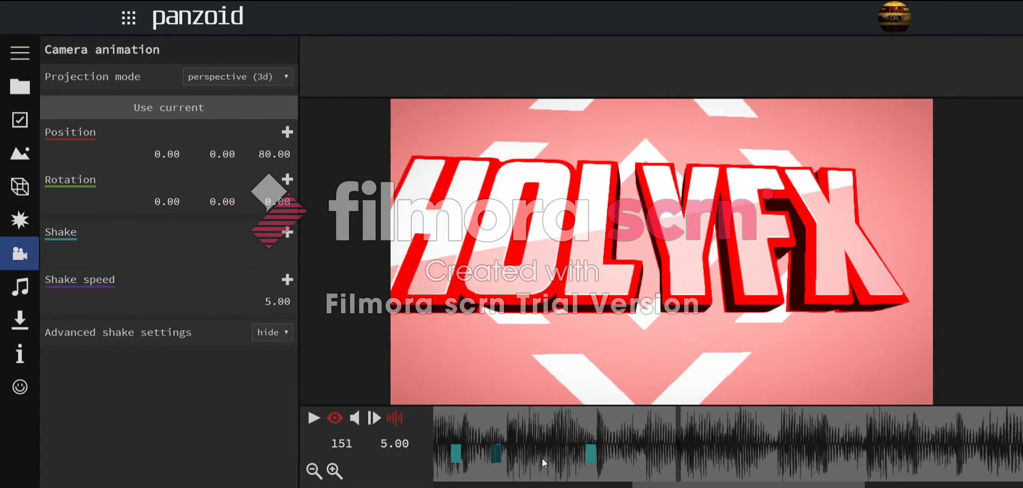
{"action": "left_click", "coordinate": [666, 437]}
{"action": "key", "text": "space"}
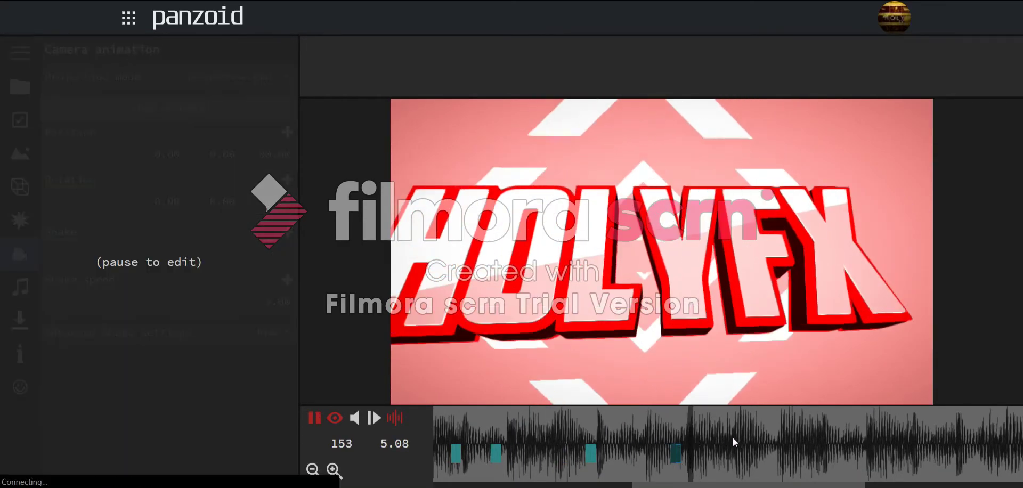
{"action": "left_click", "coordinate": [709, 440]}
{"action": "key", "text": "space"}
{"action": "left_click", "coordinate": [729, 440]}
{"action": "key", "text": "space"}
{"action": "left_click", "coordinate": [734, 438]}
{"action": "key", "text": "space"}
{"action": "left_click", "coordinate": [729, 437]}
- Review the shake around the frame 170 keyframe, frames 158–178
{"action": "key", "text": "space"}
{"action": "left_click", "coordinate": [718, 434]}
{"action": "key", "text": "space"}
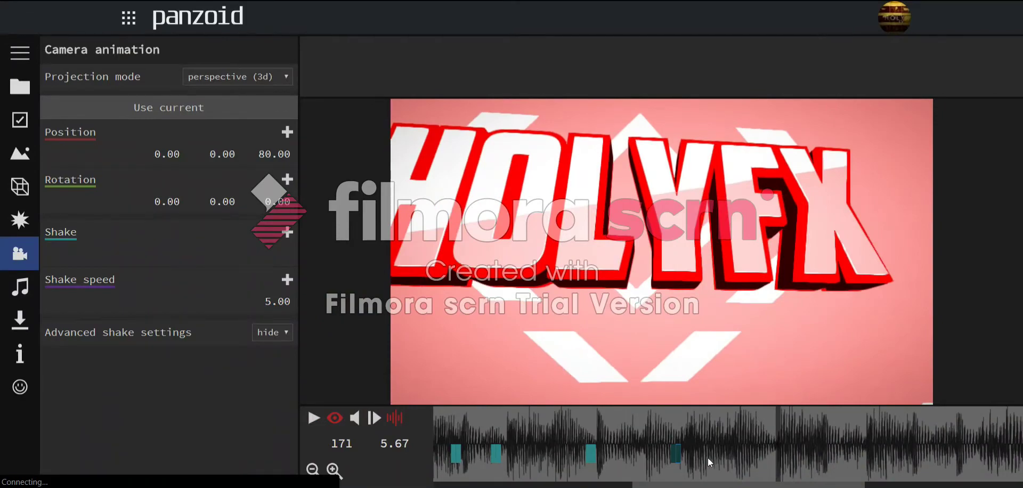
{"action": "key", "text": "space"}
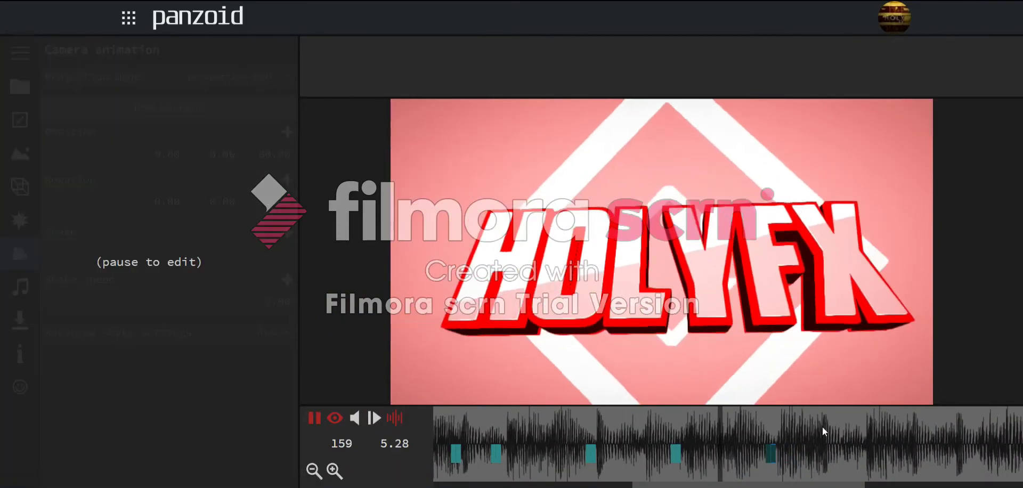
{"action": "key", "text": "space"}
{"action": "key", "text": "space"}
{"action": "left_click", "coordinate": [743, 439]}
{"action": "key", "text": "space"}
{"action": "key", "text": "space"}
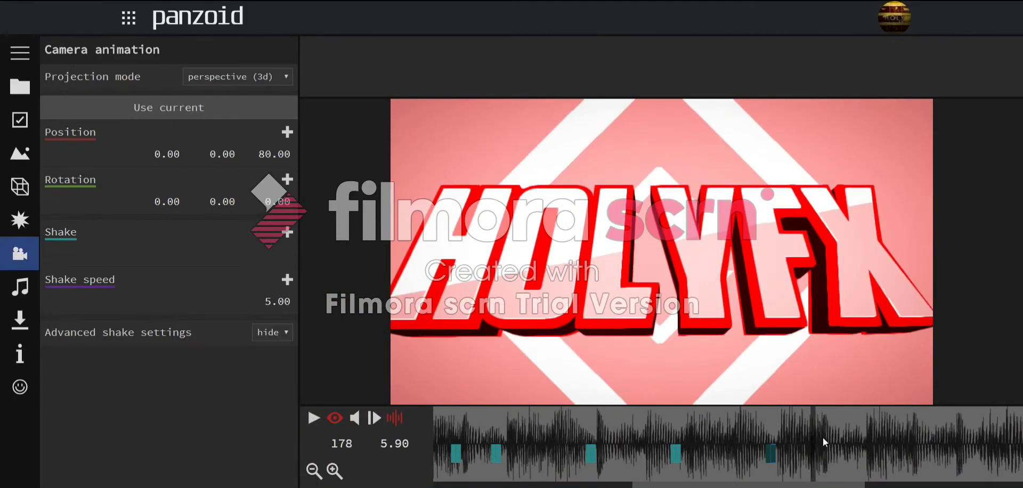
{"action": "left_click", "coordinate": [742, 443]}
{"action": "left_click", "coordinate": [770, 448]}
{"action": "left_click", "coordinate": [727, 440]}
{"action": "key", "text": "space"}
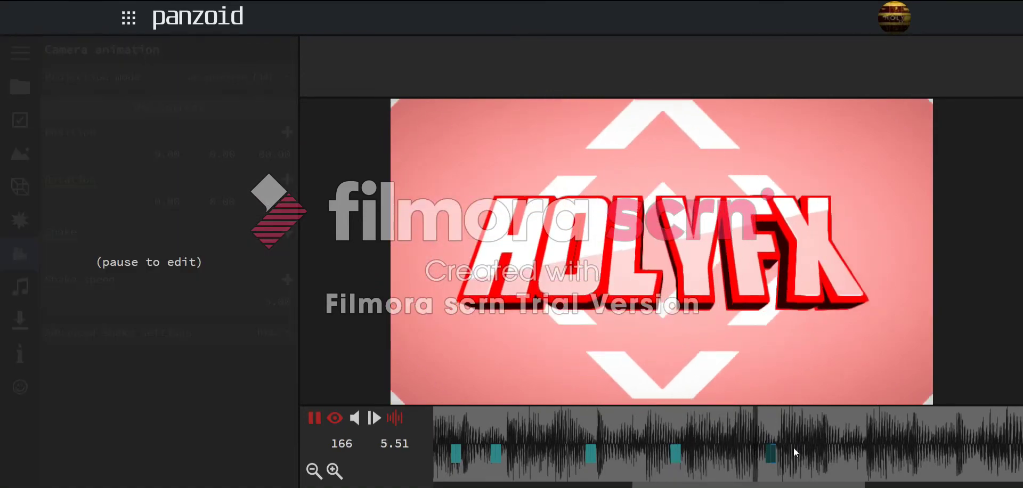
{"action": "key", "text": "space"}
{"action": "key", "text": "space"}
{"action": "key", "text": "space"}
{"action": "left_click", "coordinate": [813, 455]}
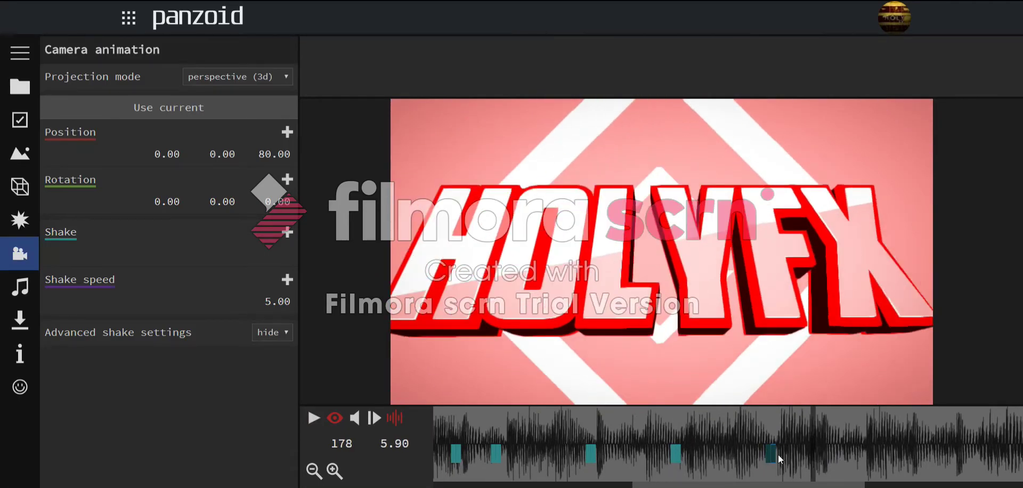
{"action": "left_click", "coordinate": [756, 426]}
{"action": "key", "text": "space"}
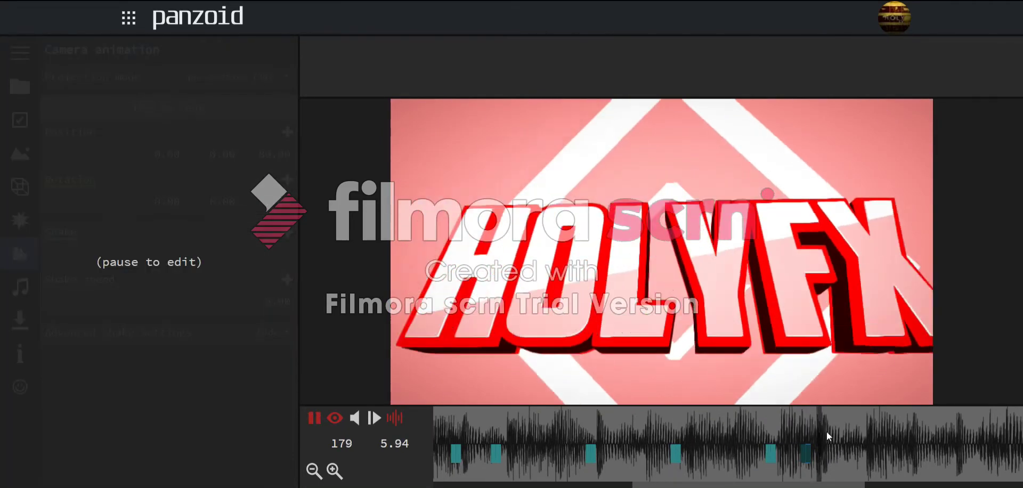
{"action": "key", "text": "space"}
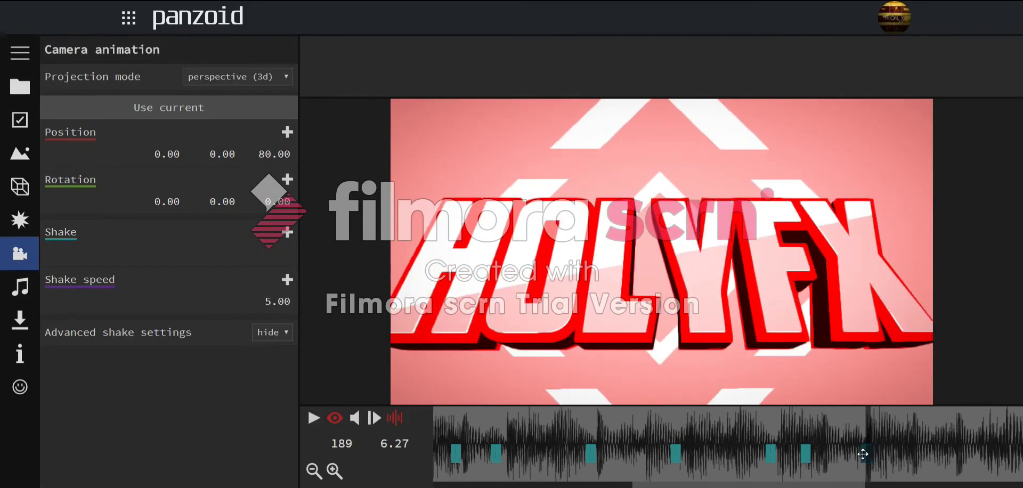
{"action": "key", "text": "space"}
{"action": "key", "text": "space"}
- Copy the shake keyframe pair further along, reposition it near frame 209–217, and review timing
{"action": "left_click_drag", "start_coordinate": [862, 458], "coordinate": [948, 456]}
{"action": "left_click", "coordinate": [894, 435]}
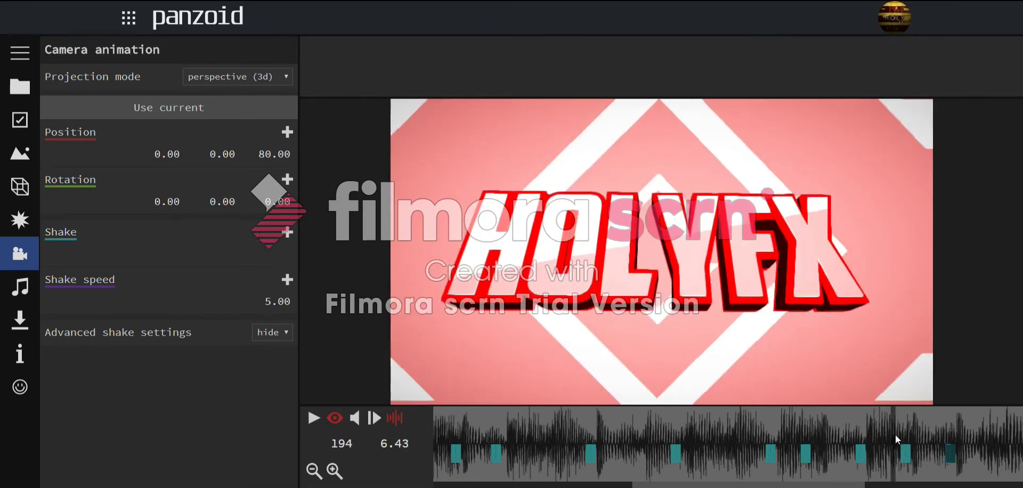
{"action": "key", "text": "space"}
{"action": "key", "text": "space"}
{"action": "left_click", "coordinate": [566, 442]}
{"action": "left_click_drag", "start_coordinate": [546, 447], "coordinate": [605, 450]}
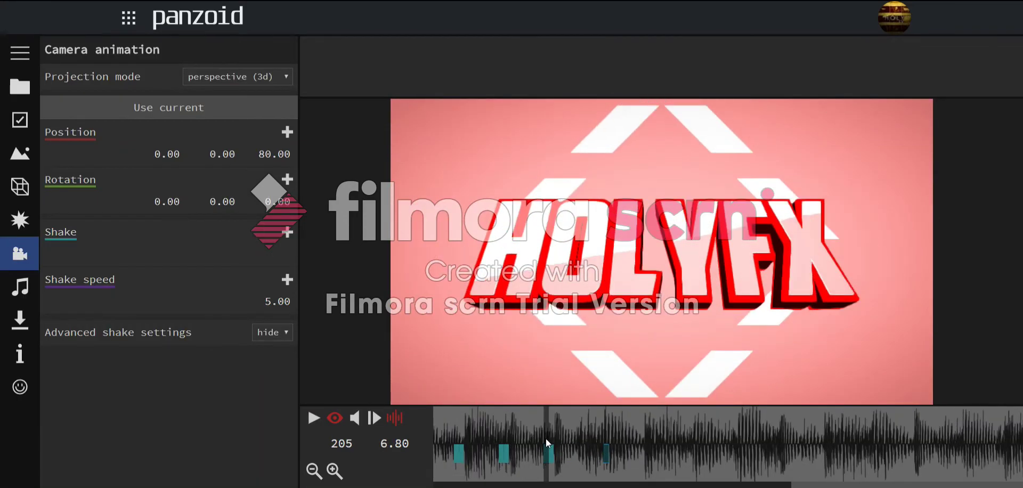
{"action": "left_click", "coordinate": [606, 426]}
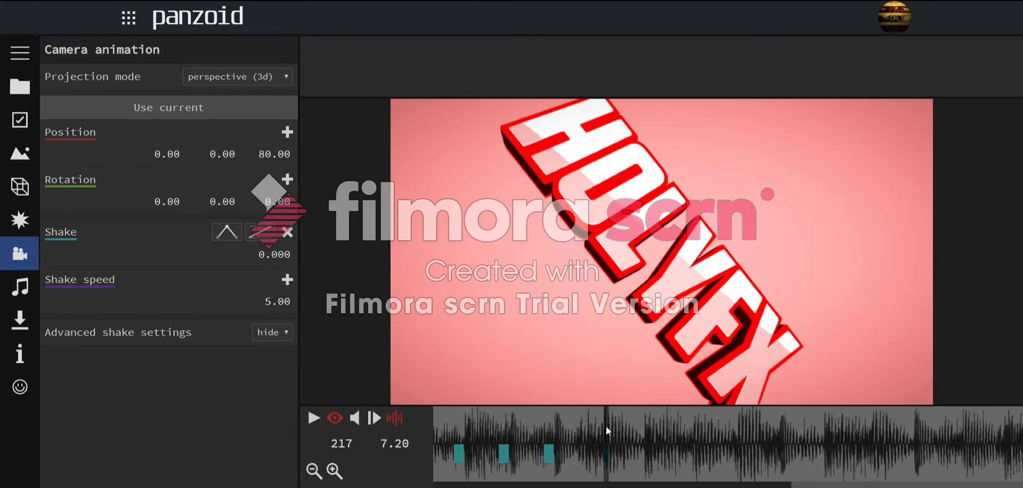
{"action": "left_click", "coordinate": [525, 445]}
{"action": "key", "text": "space"}
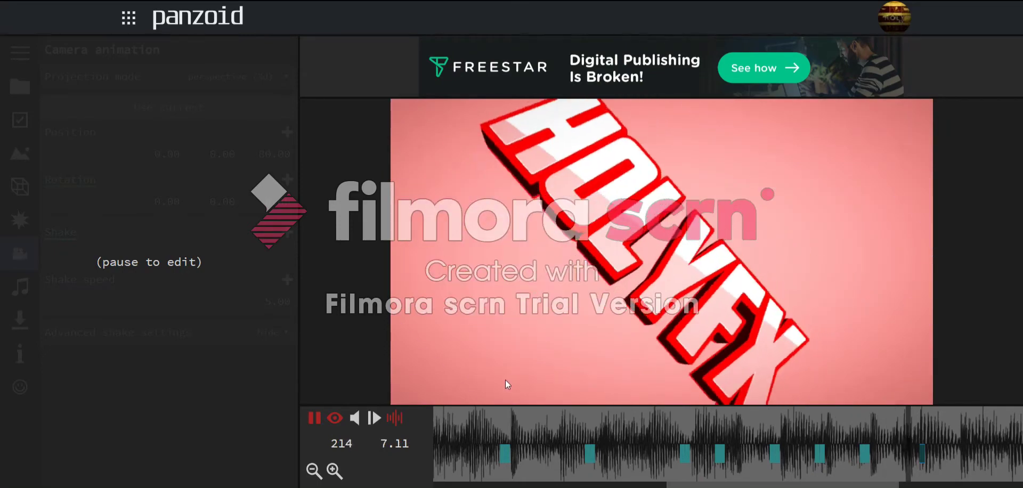
{"action": "left_click", "coordinate": [610, 432]}
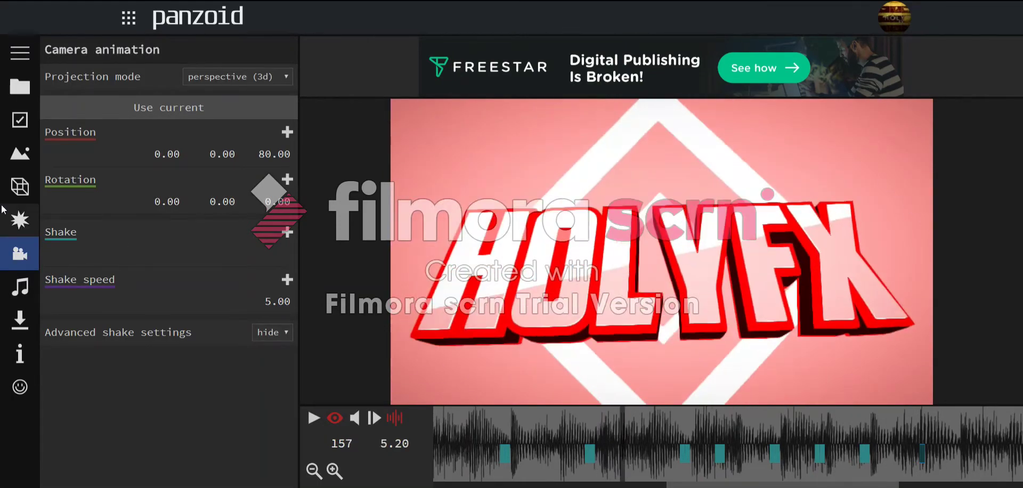
- Open the 3D objects list and expand Group: Text to show its HOLYFX text objects
{"action": "left_click", "coordinate": [20, 220]}
{"action": "left_click", "coordinate": [19, 186]}
{"action": "left_click", "coordinate": [91, 76]}
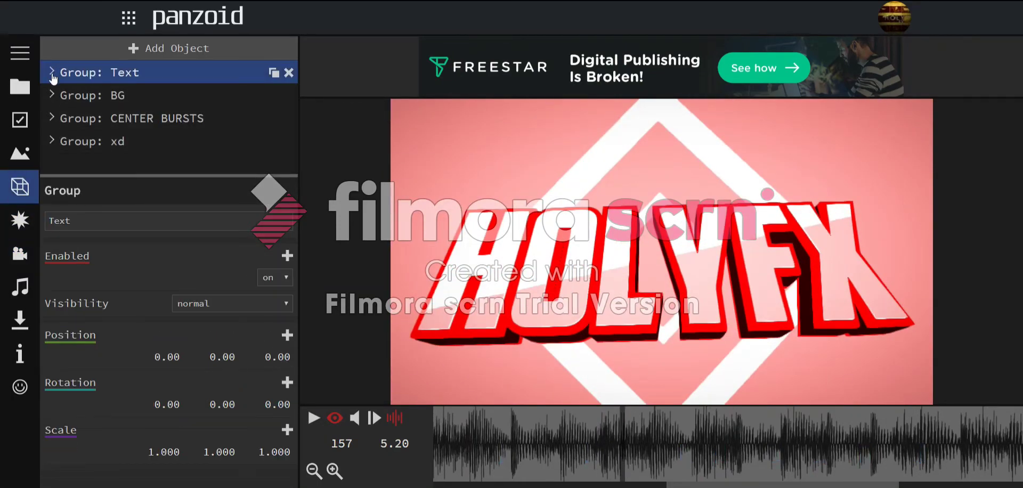
{"action": "left_click", "coordinate": [52, 73]}
{"action": "scroll", "coordinate": [168, 101], "scroll_direction": "down", "scroll_amount": 3}
- Change the first and second HOLYFX text objects to read TUT
{"action": "left_click", "coordinate": [171, 76]}
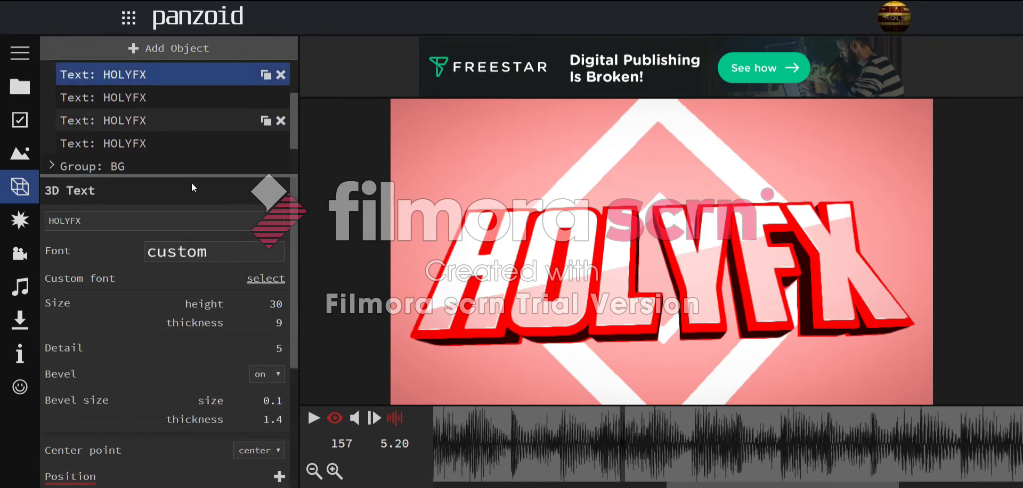
{"action": "double_click", "coordinate": [205, 219]}
{"action": "type", "text": "TUT"}
{"action": "key", "text": "Return"}
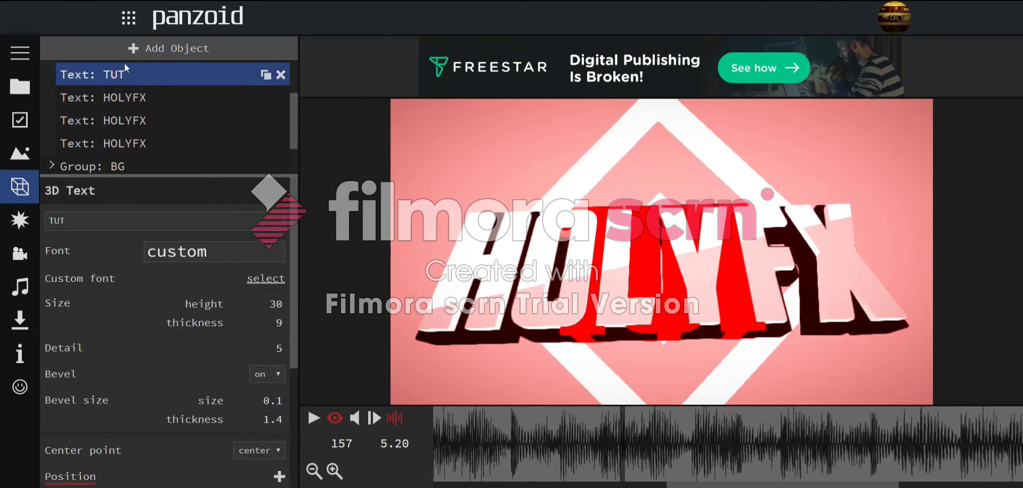
{"action": "left_click", "coordinate": [139, 103]}
{"action": "left_click", "coordinate": [197, 225]}
{"action": "type", "text": "T"}
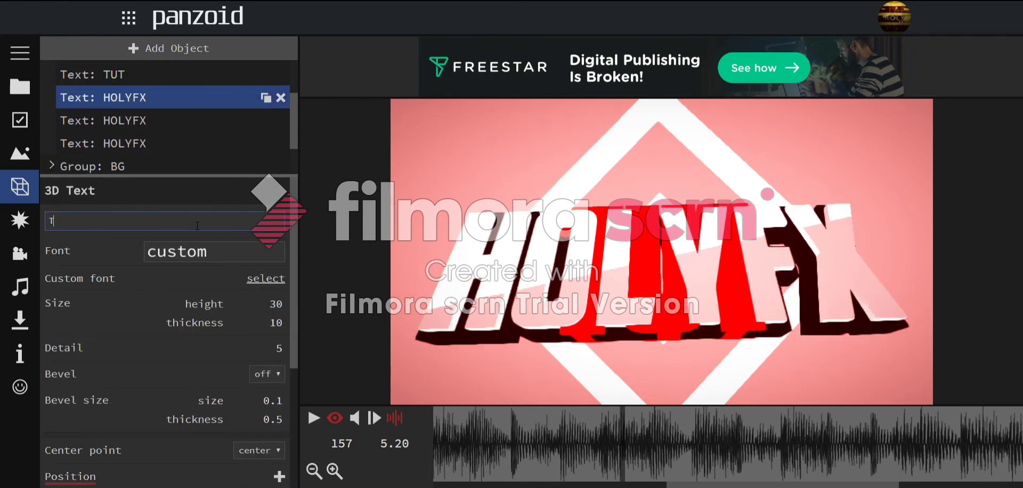
{"action": "type", "text": "UT"}
{"action": "key", "text": "Return"}
- Change the third and fourth HOLYFX text objects to TUT as well
{"action": "left_click", "coordinate": [184, 120]}
{"action": "double_click", "coordinate": [205, 219]}
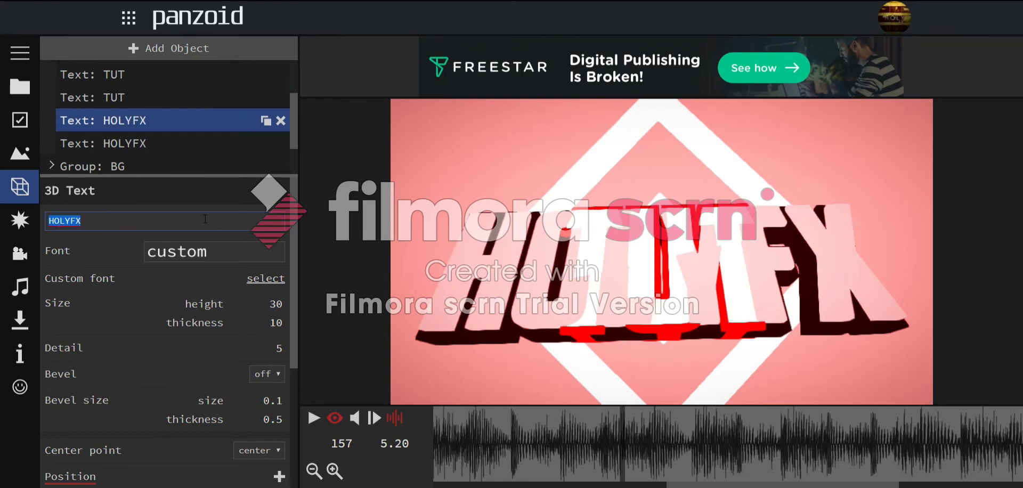
{"action": "type", "text": "TUT"}
{"action": "key", "text": "Return"}
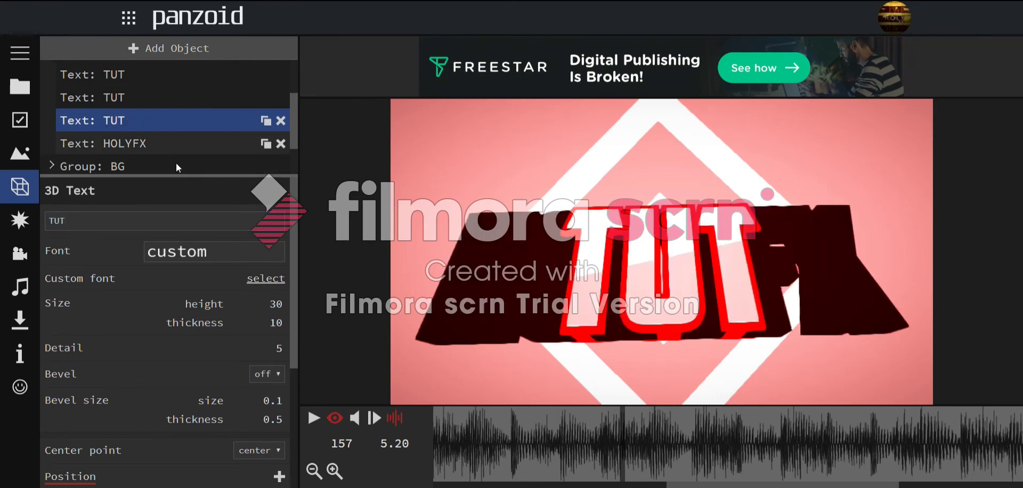
{"action": "left_click", "coordinate": [176, 144]}
{"action": "left_click", "coordinate": [181, 218]}
{"action": "type", "text": "TUT"}
{"action": "key", "text": "Return"}
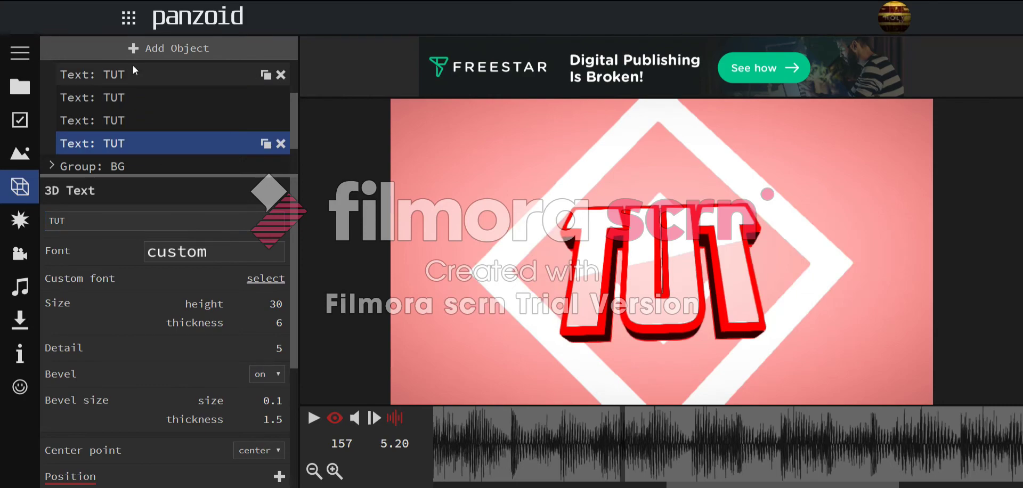
- Rewind the preview and play the intro to check the new TUT title
{"action": "scroll", "coordinate": [132, 80], "scroll_direction": "up", "scroll_amount": 2}
{"action": "left_click", "coordinate": [55, 74]}
{"action": "left_click_drag", "start_coordinate": [557, 429], "coordinate": [134, 383]}
{"action": "key", "text": "space"}
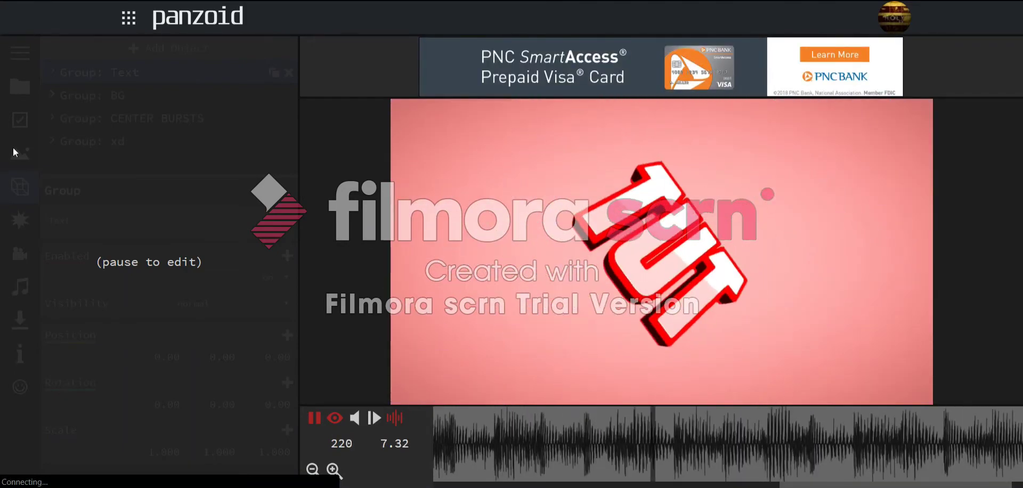
- At frame 174, add a Shutter effect with cover shrunk to about 0.08, and preview it
{"action": "key", "text": "space"}
{"action": "left_click", "coordinate": [531, 465]}
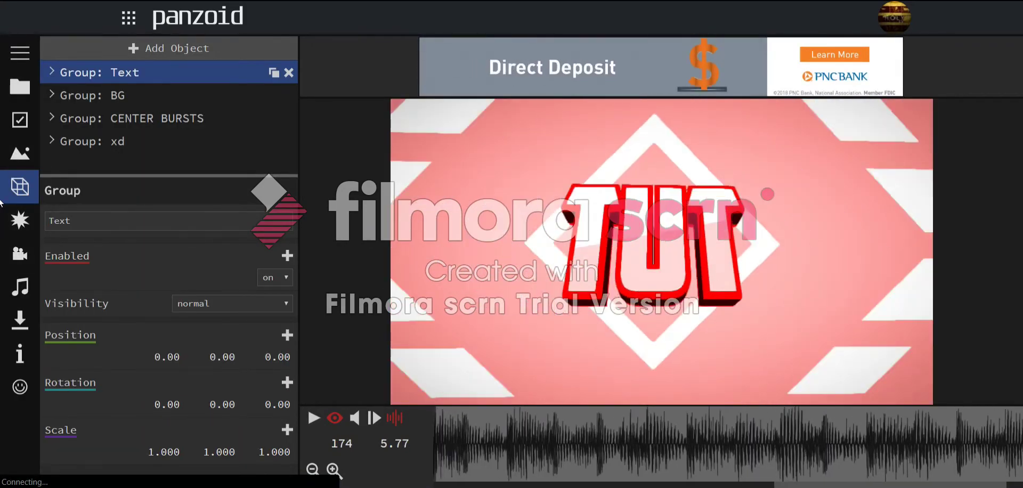
{"action": "left_click", "coordinate": [20, 219]}
{"action": "left_click", "coordinate": [135, 47]}
{"action": "type", "text": "sh"}
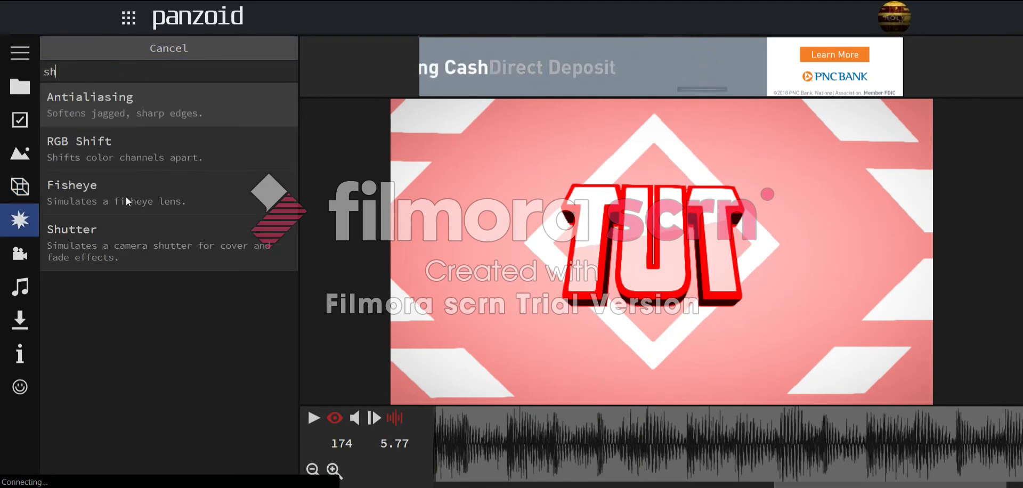
{"action": "left_click", "coordinate": [106, 245]}
{"action": "left_click", "coordinate": [111, 118]}
{"action": "left_click_drag", "start_coordinate": [275, 335], "coordinate": [275, 454]}
{"action": "left_click_drag", "start_coordinate": [731, 429], "coordinate": [138, 466]}
{"action": "key", "text": "space"}
{"action": "key", "text": "space"}
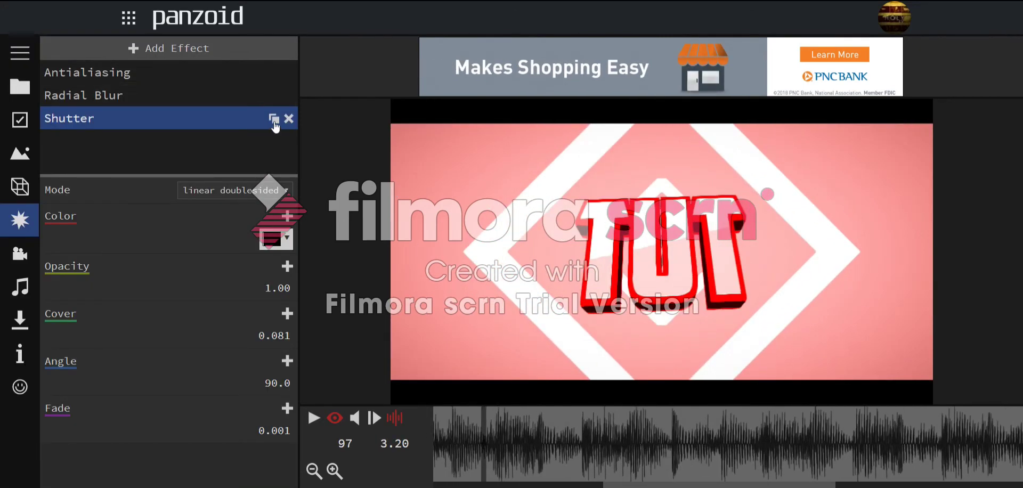
- Add a second Shutter effect and switch its mode to linear
{"action": "left_click", "coordinate": [216, 72]}
{"action": "left_click", "coordinate": [203, 51]}
{"action": "type", "text": "sh"}
{"action": "left_click", "coordinate": [80, 230]}
{"action": "left_click", "coordinate": [80, 140]}
{"action": "left_click", "coordinate": [214, 189]}
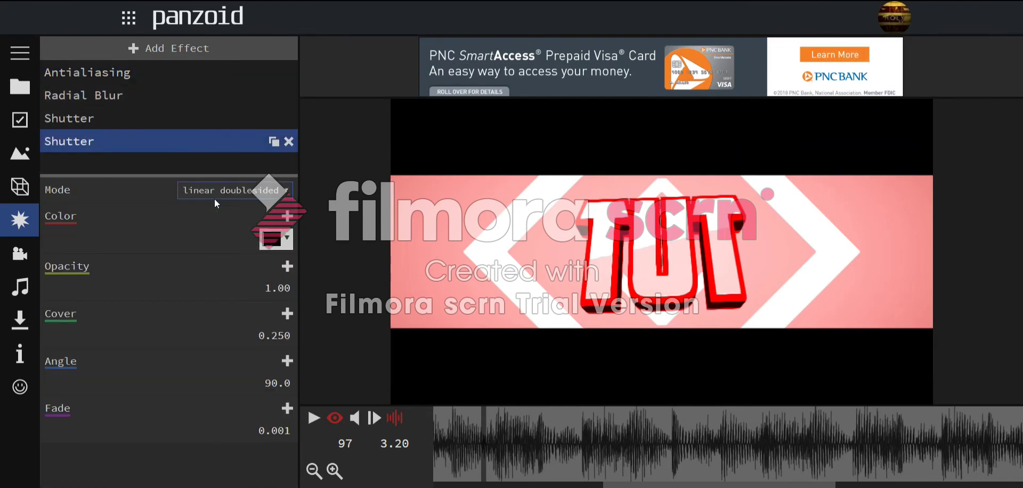
{"action": "left_click", "coordinate": [214, 204]}
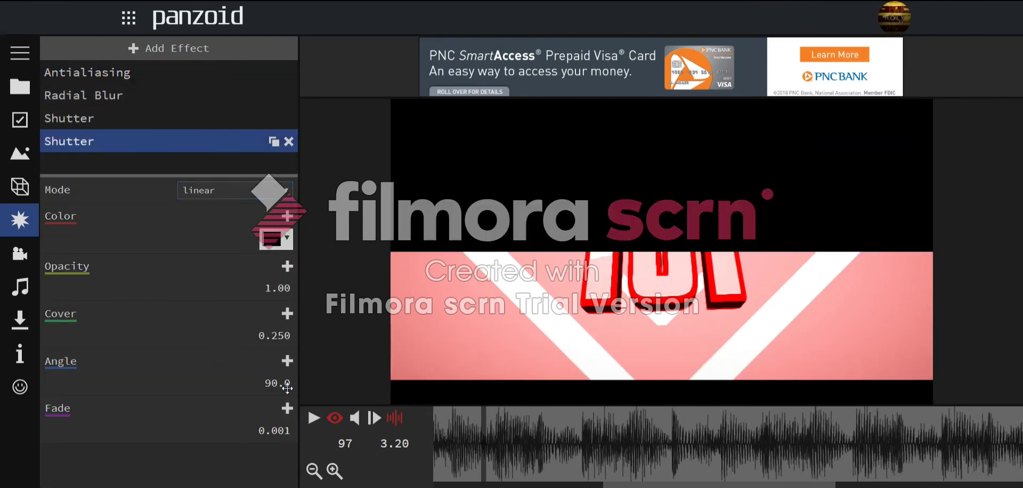
- Set the second shutter's angle to 247.5 and replay the wipe, stopping at frame 62
{"action": "left_click_drag", "start_coordinate": [283, 390], "coordinate": [386, 281]}
{"action": "left_click_drag", "start_coordinate": [624, 483], "coordinate": [453, 483]}
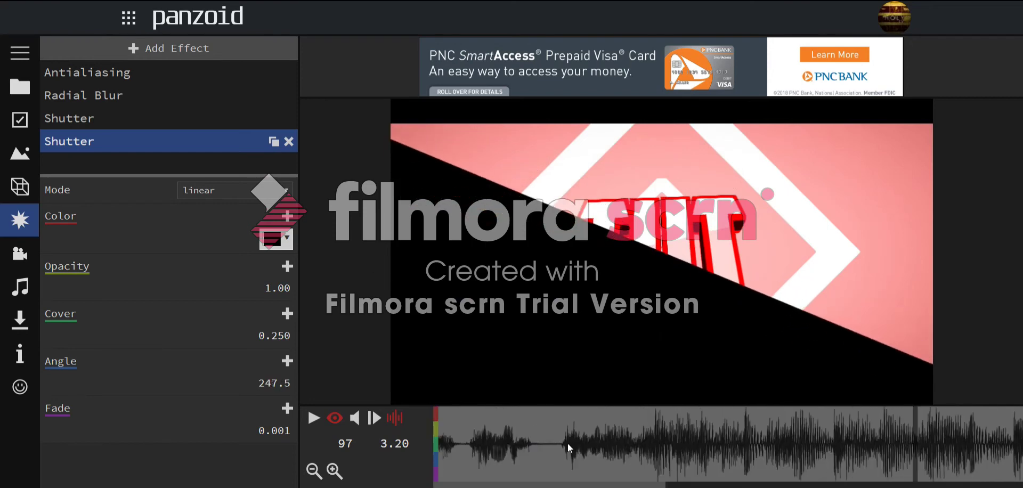
{"action": "left_click", "coordinate": [549, 443]}
{"action": "key", "text": "space"}
{"action": "key", "text": "space"}
{"action": "left_click", "coordinate": [649, 427]}
{"action": "key", "text": "space"}
{"action": "key", "text": "space"}
{"action": "left_click", "coordinate": [737, 432]}
{"action": "left_click", "coordinate": [739, 432]}
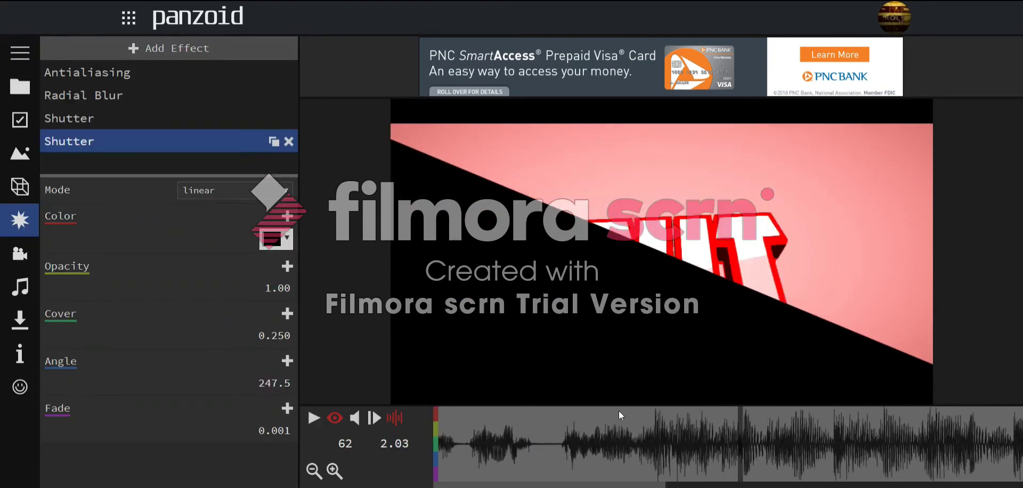
- Give the shutter cover 0.500 and colour #00ff00, and keyframe cover at frame 62
{"action": "left_click", "coordinate": [273, 337]}
{"action": "type", "text": "55"}
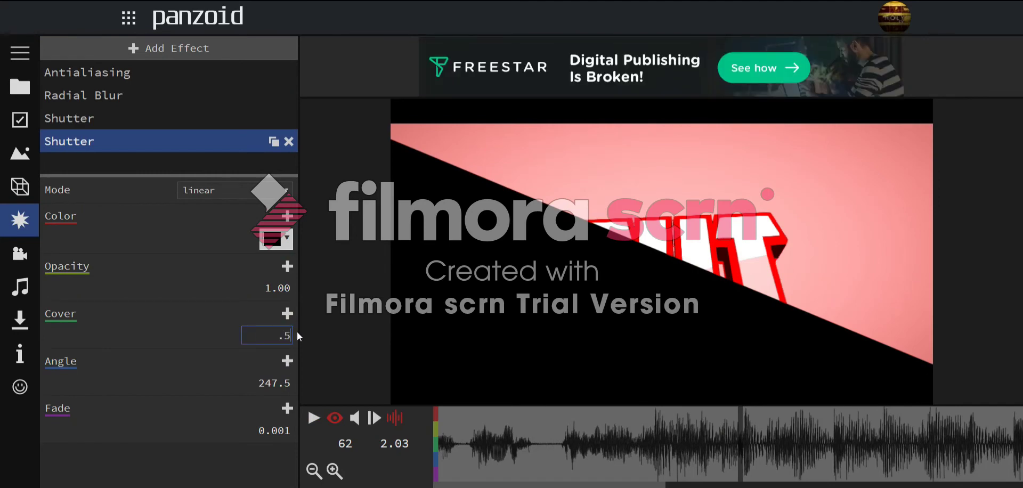
{"action": "key", "text": "Return"}
{"action": "left_click", "coordinate": [276, 238]}
{"action": "left_click", "coordinate": [344, 270]}
{"action": "left_click_drag", "start_coordinate": [471, 279], "coordinate": [575, 224]}
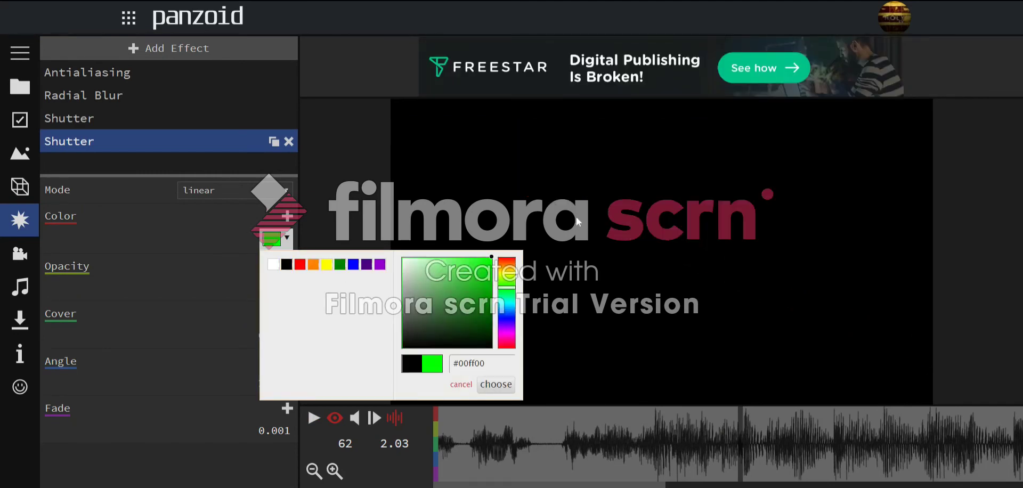
{"action": "left_click", "coordinate": [585, 228]}
{"action": "left_click", "coordinate": [287, 318]}
- Keyframe cover at 0.000 on frame 115 and choose an easing curve for it
{"action": "key", "text": "space"}
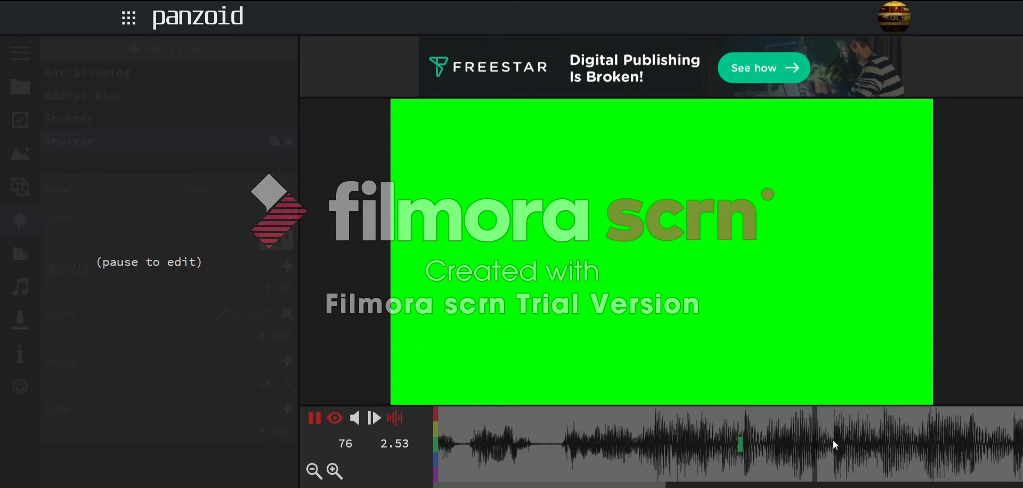
{"action": "left_click_drag", "start_coordinate": [669, 438], "coordinate": [426, 443]}
{"action": "left_click_drag", "start_coordinate": [573, 442], "coordinate": [426, 445]}
{"action": "left_click", "coordinate": [610, 446]}
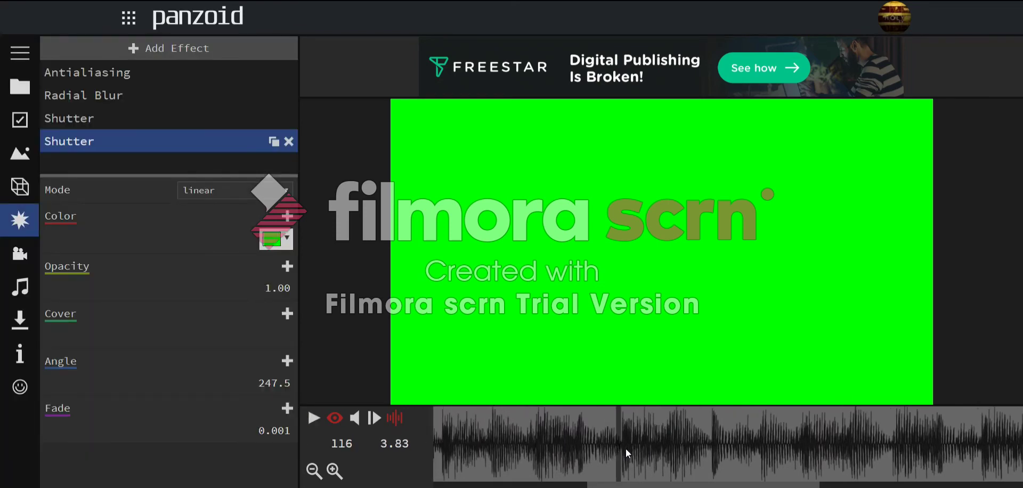
{"action": "left_click", "coordinate": [289, 317]}
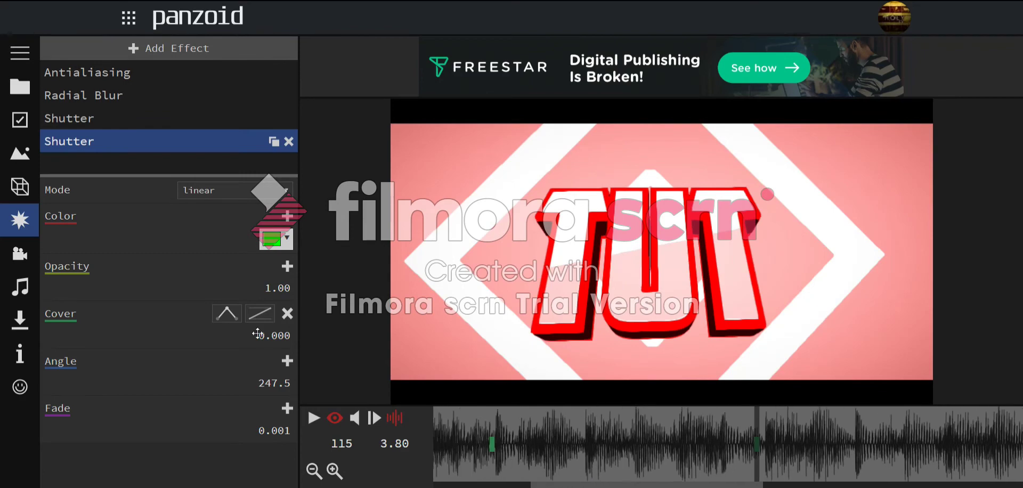
{"action": "left_click", "coordinate": [259, 314]}
{"action": "scroll", "coordinate": [311, 242], "scroll_direction": "down", "scroll_amount": 5}
{"action": "left_click", "coordinate": [317, 150]}
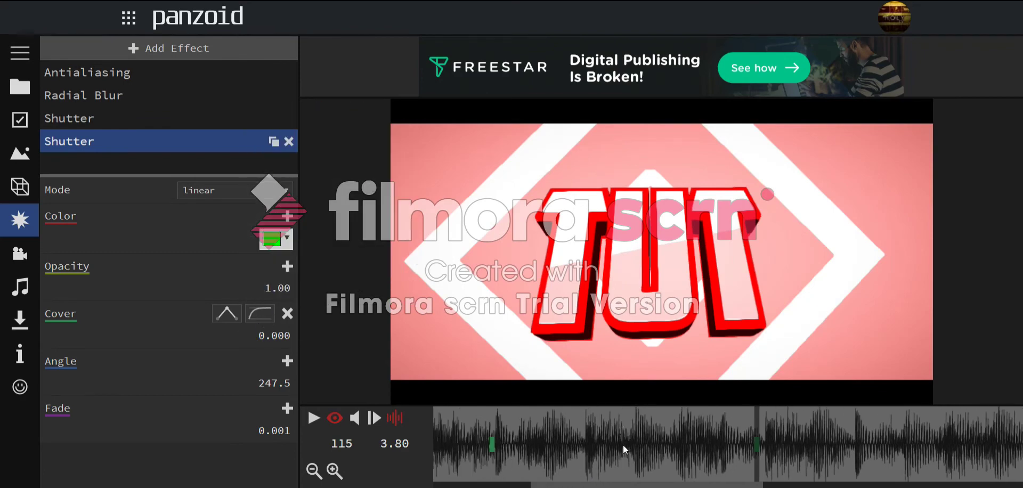